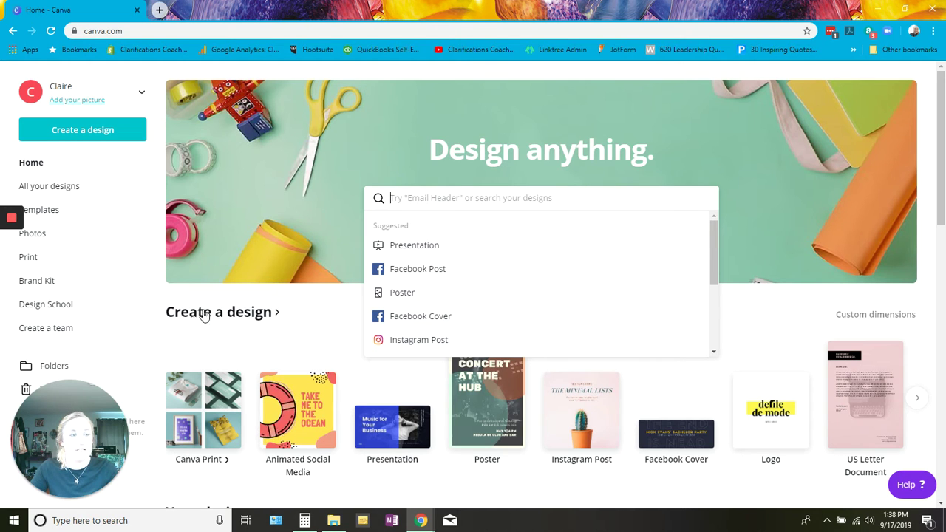
left_click(595, 74)
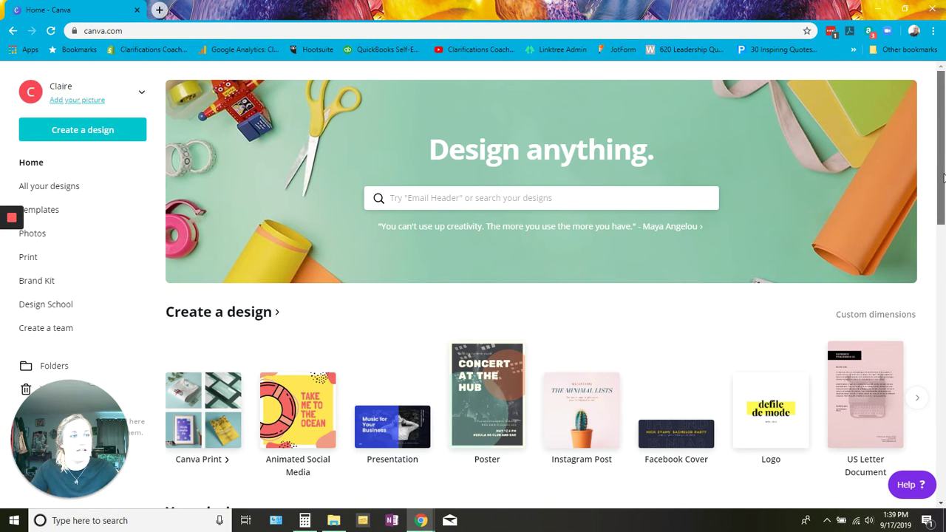
scroll(806, 192, "down", 3)
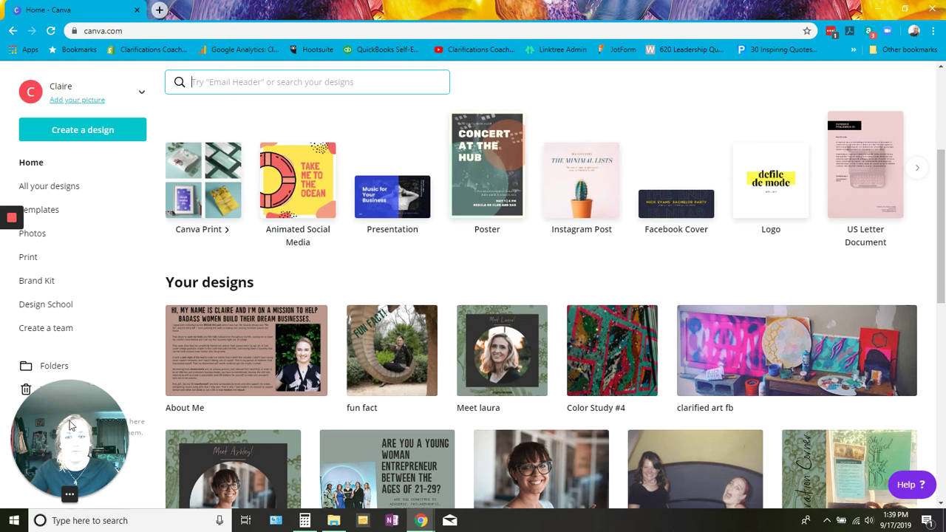
mouse_move(70, 440)
left_mouse_down()
mouse_move(240, 441)
mouse_move(68, 443)
left_mouse_up()
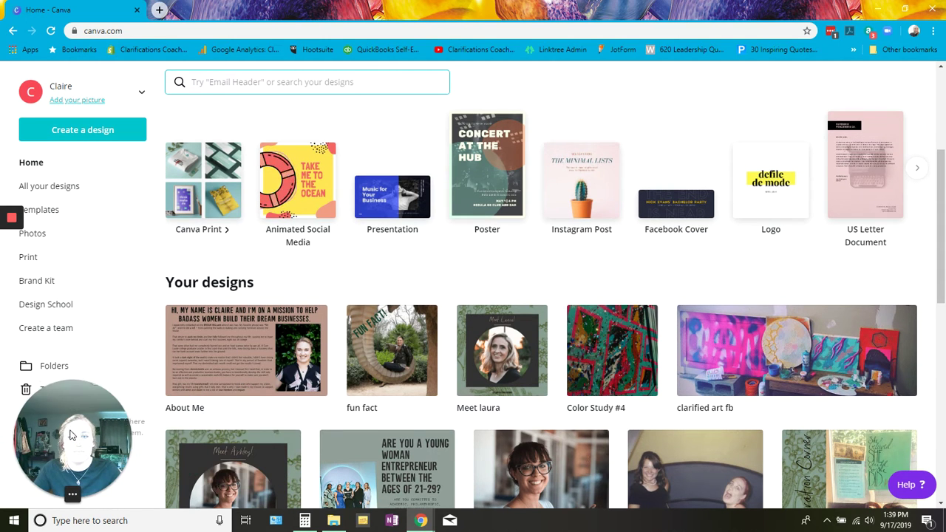
Step: Open the Brand Kit and review its brand logos, brand colors, brand fonts and uploaded fonts
left_click(41, 285)
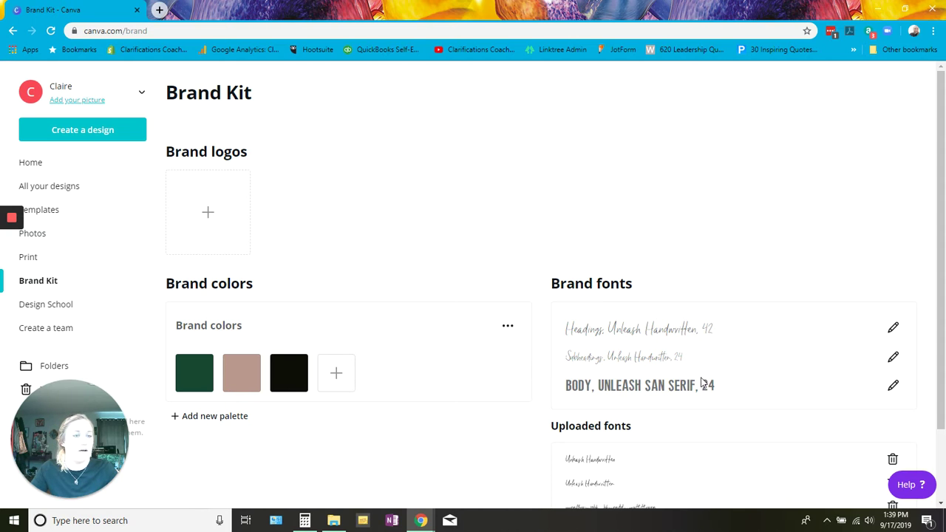
scroll(498, 317, "down", 2)
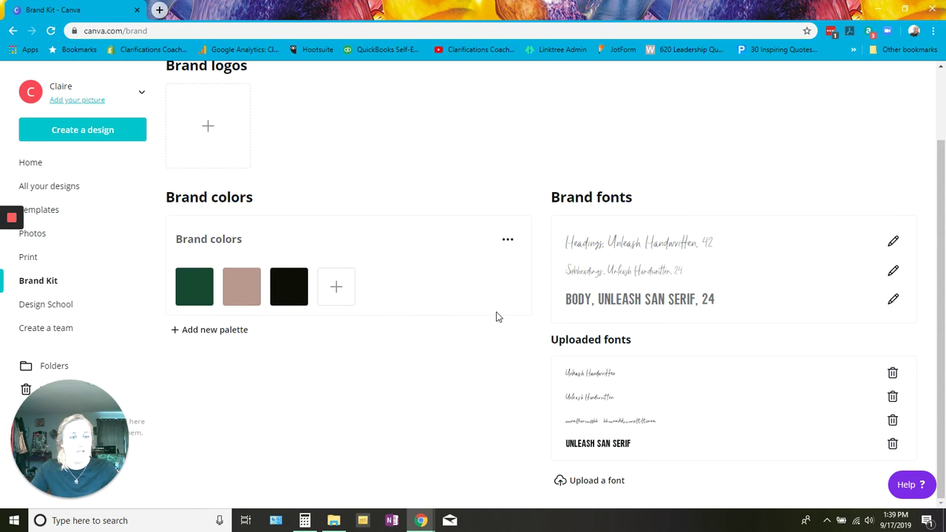
scroll(497, 315, "up", 2)
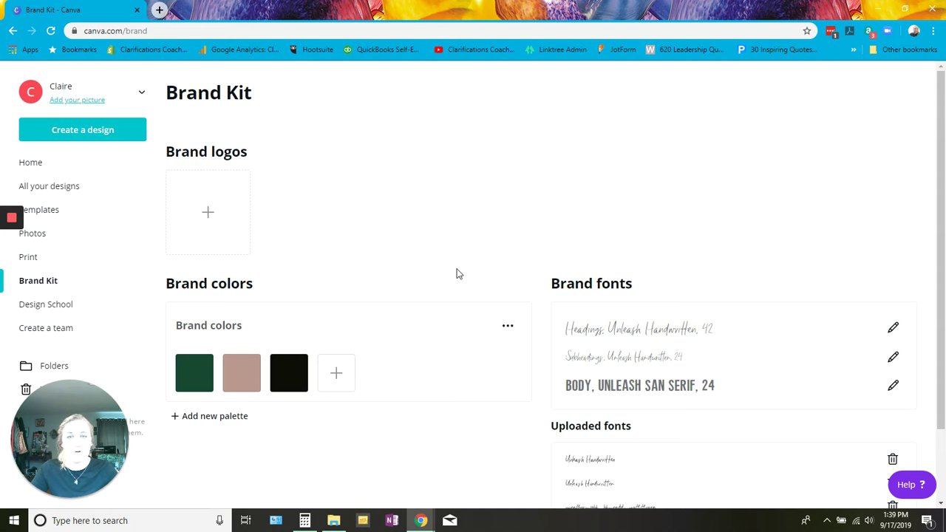
Step: Return to the home page and browse the design types offered under Create a design
left_click(34, 162)
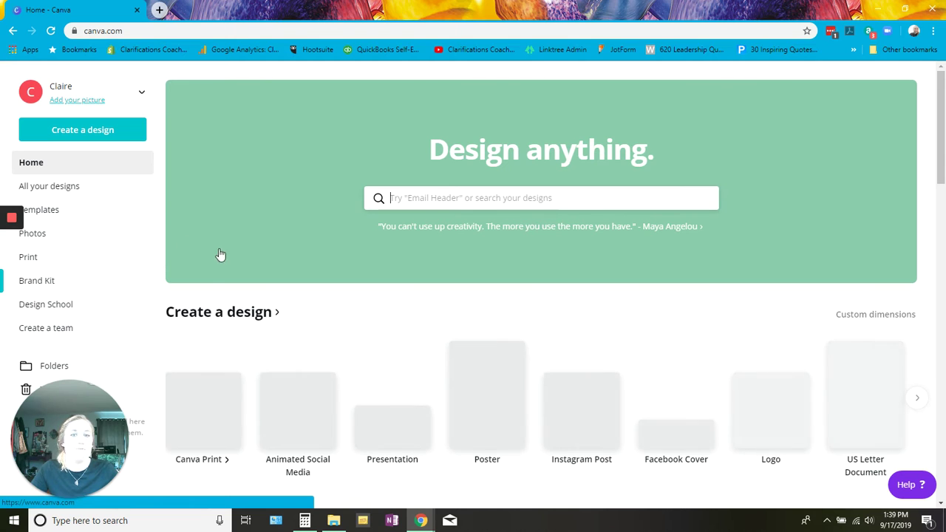
scroll(296, 289, "down", 2)
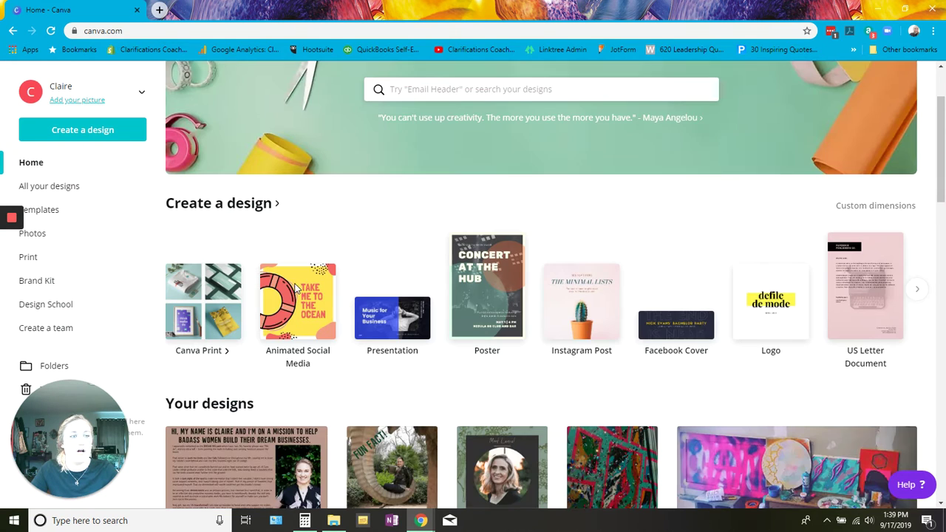
scroll(373, 385, "up", 1)
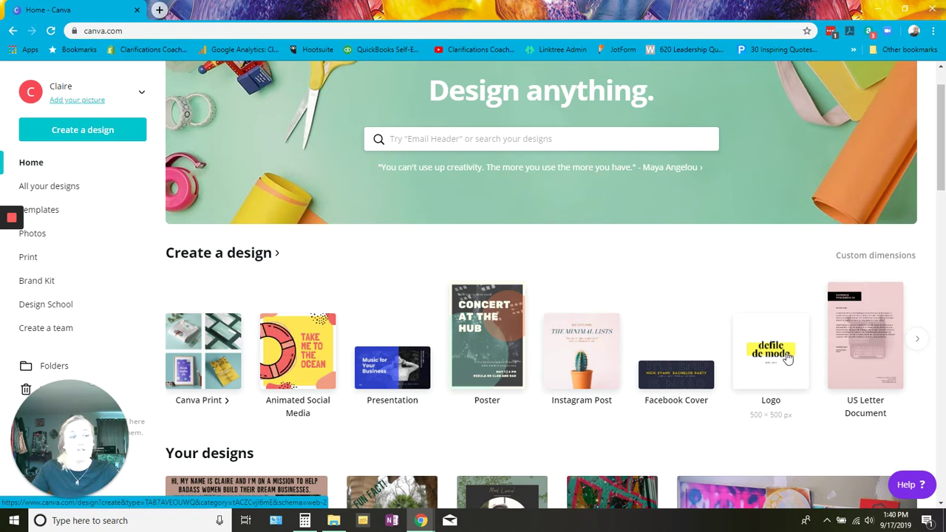
left_click(918, 339)
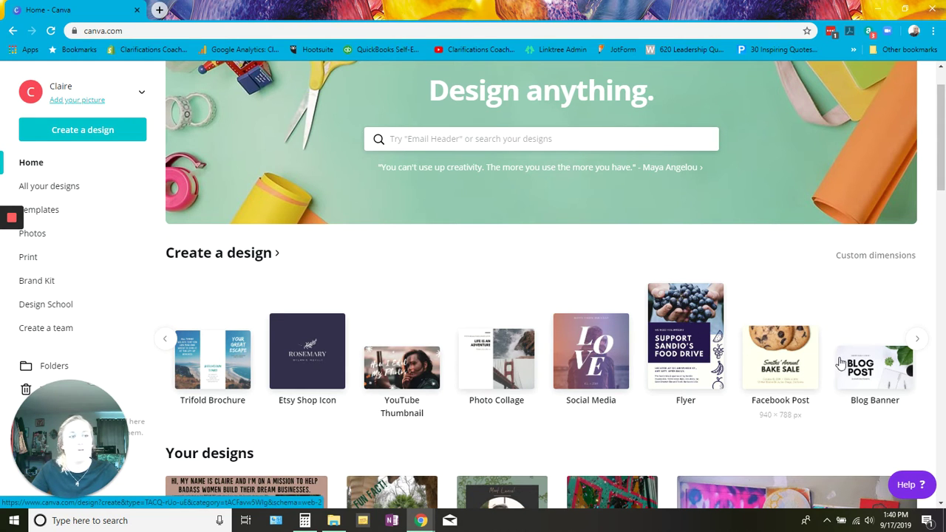
left_click(917, 339)
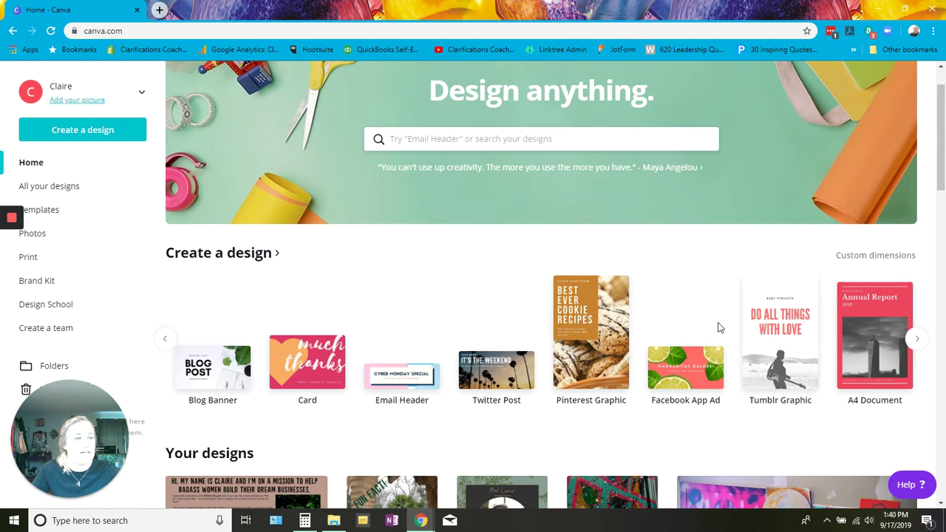
left_click(916, 342)
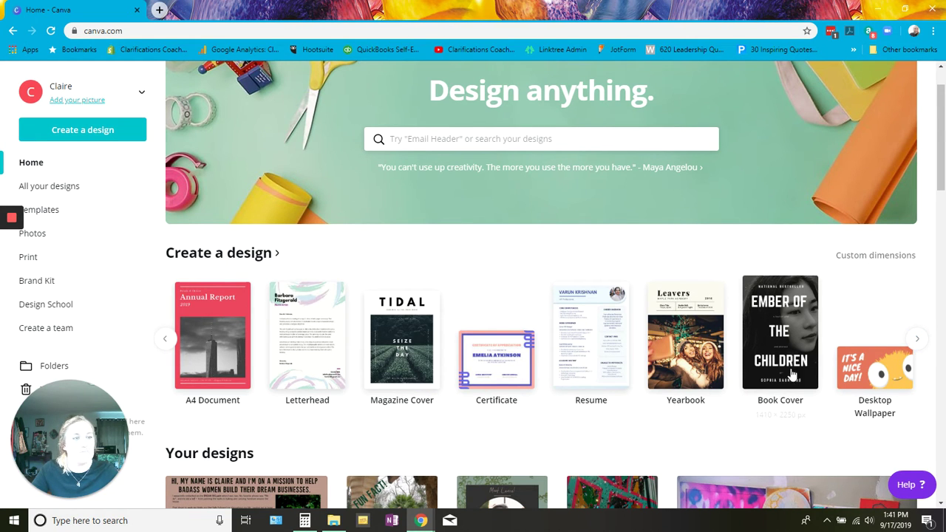
left_click(917, 339)
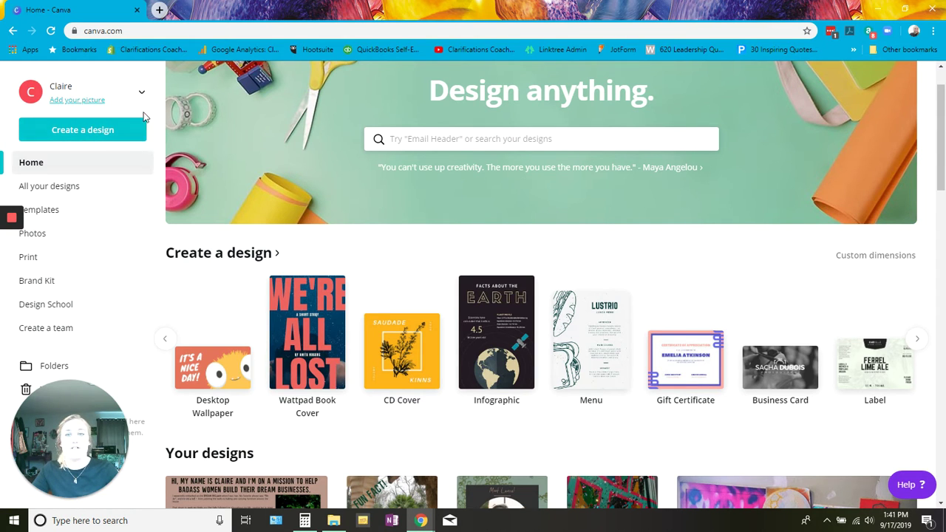
Step: Create a new blank design of the Instagram Post type
left_click(108, 133)
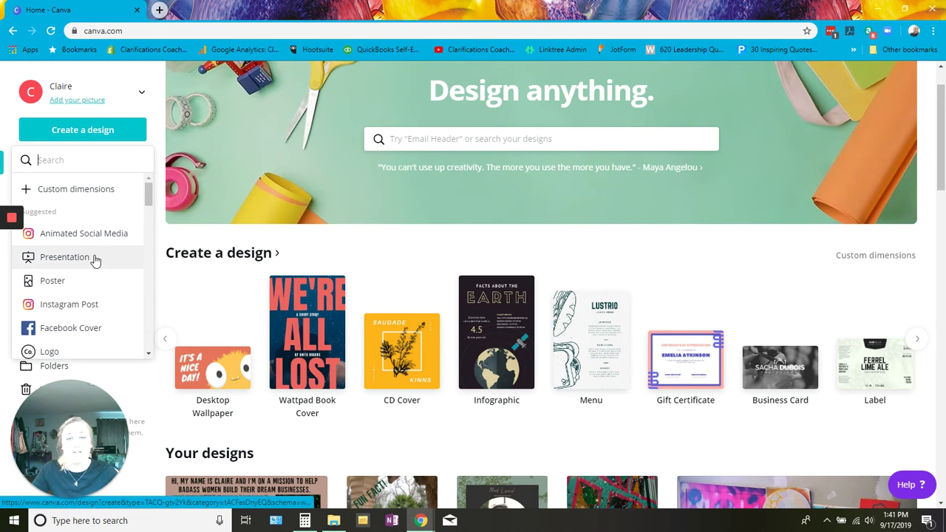
left_click(101, 309)
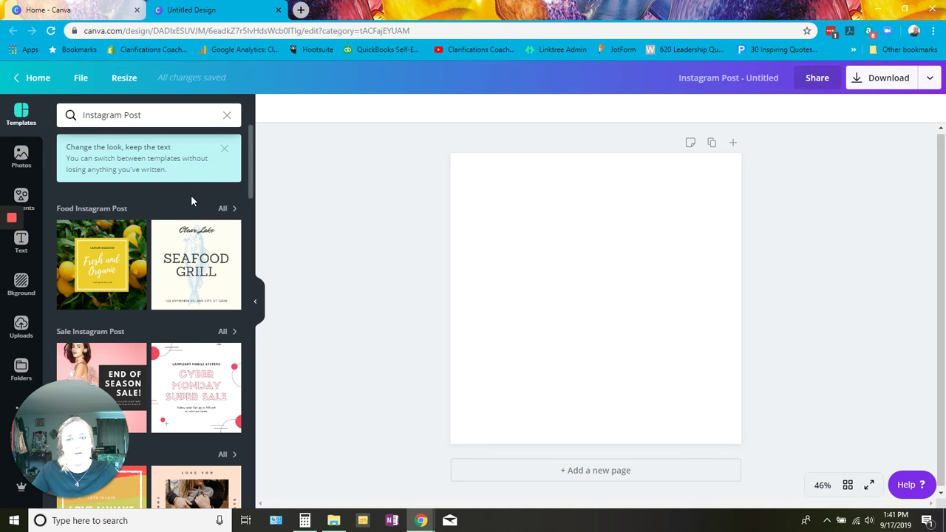
Step: Browse the Instagram Post templates and apply the "The Air We Breathe" template to the blank page
scroll(194, 197, "down", 2)
scroll(197, 203, "up", 2)
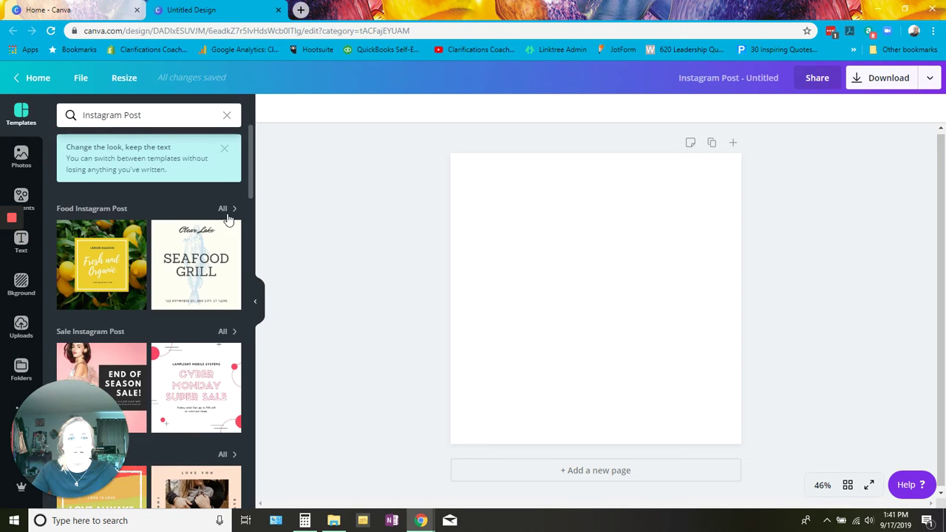
scroll(207, 216, "down", 4)
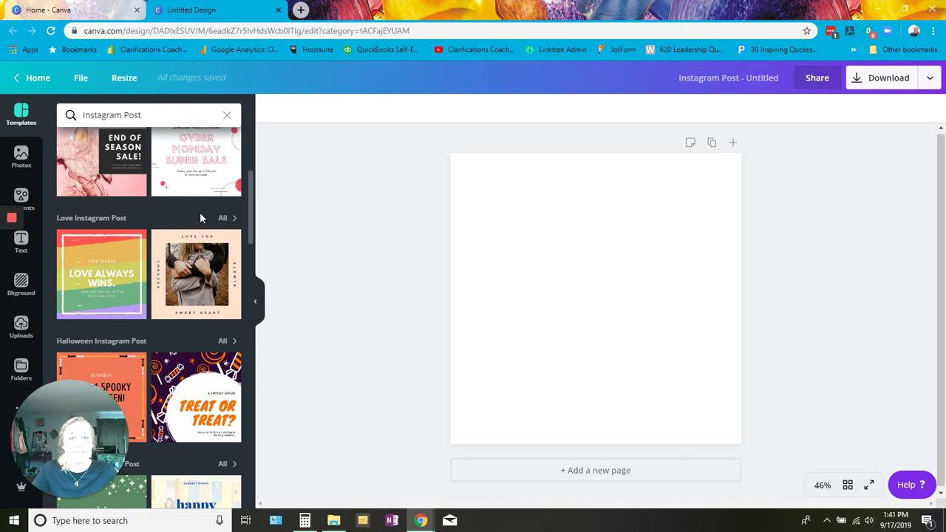
scroll(187, 209, "down", 4)
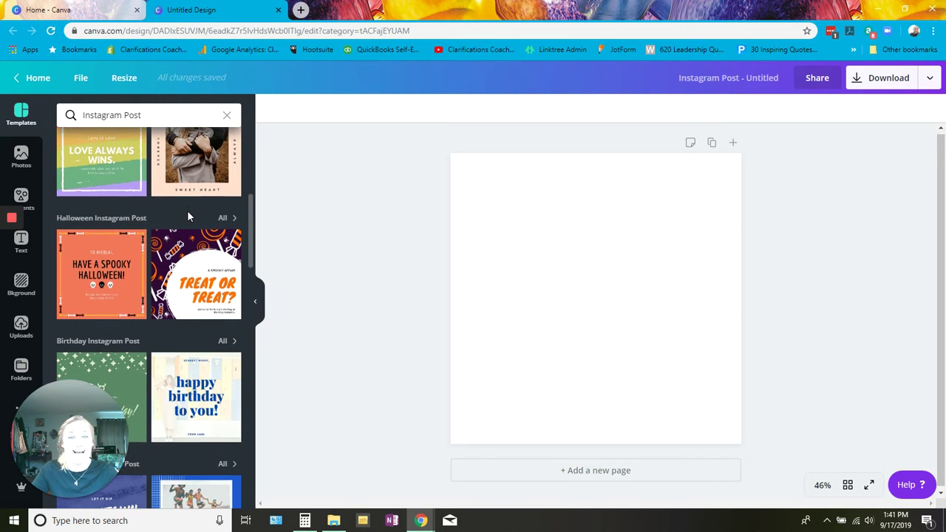
scroll(189, 216, "down", 5)
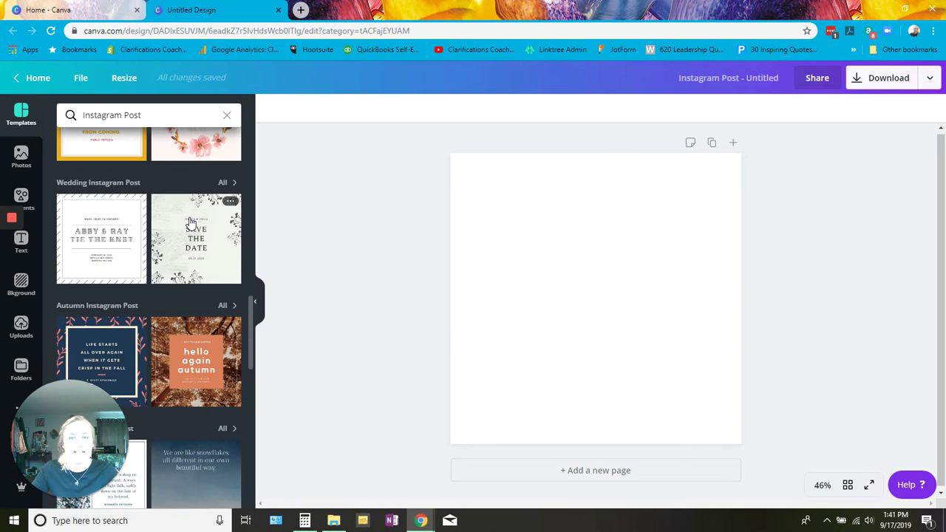
scroll(191, 222, "down", 5)
scroll(191, 222, "down", 2)
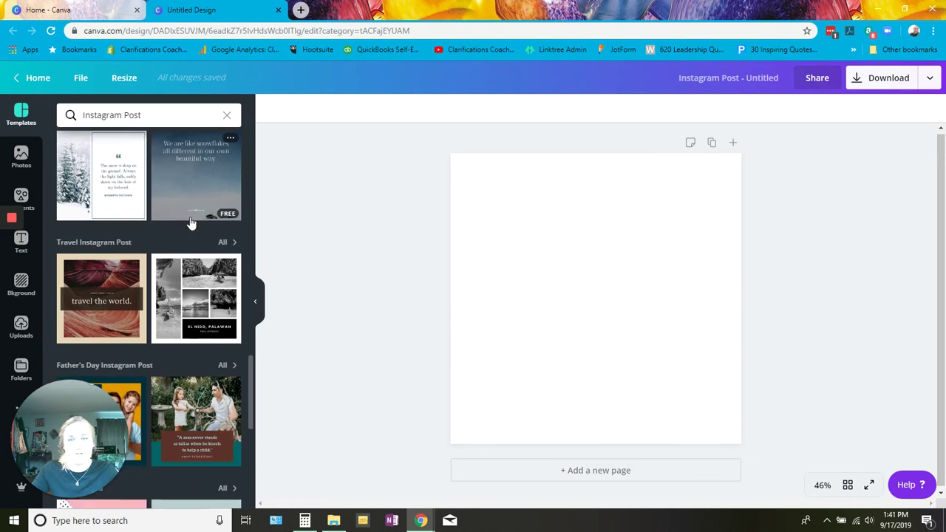
scroll(190, 222, "down", 3)
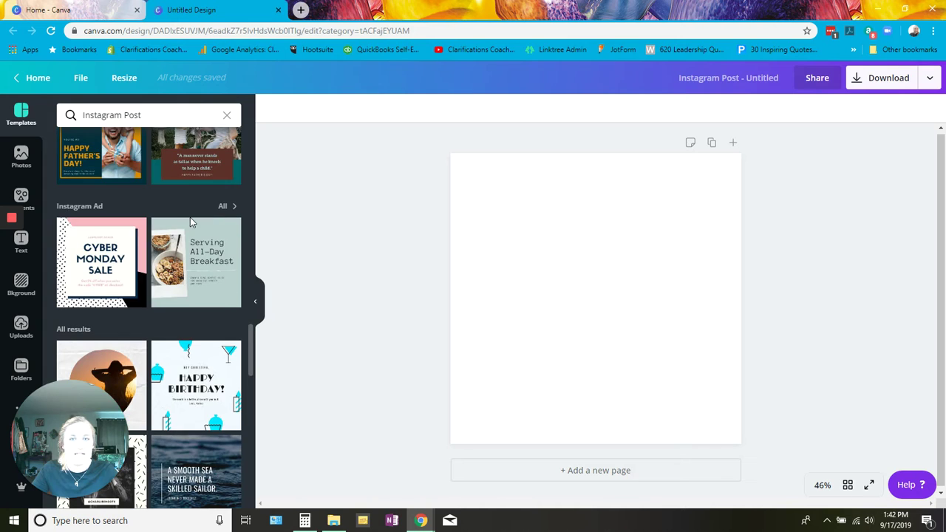
scroll(183, 207, "down", 2)
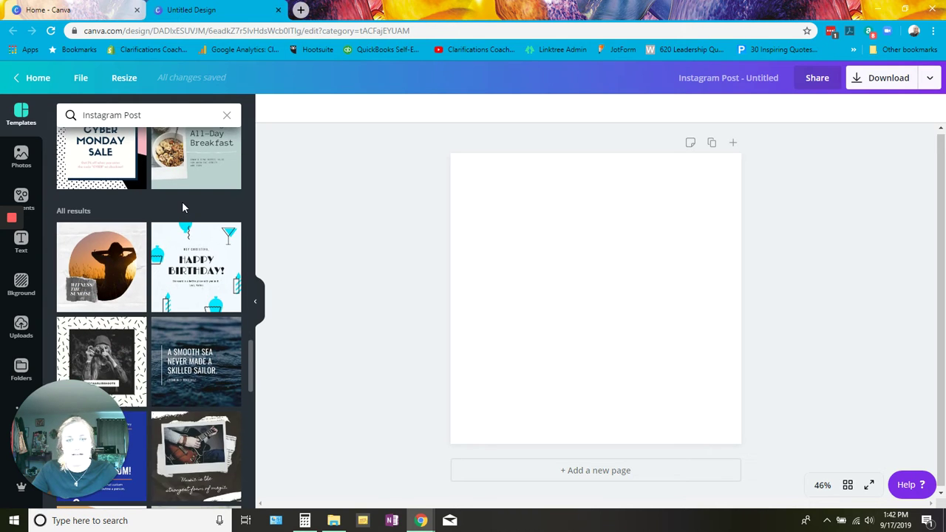
scroll(183, 208, "down", 1)
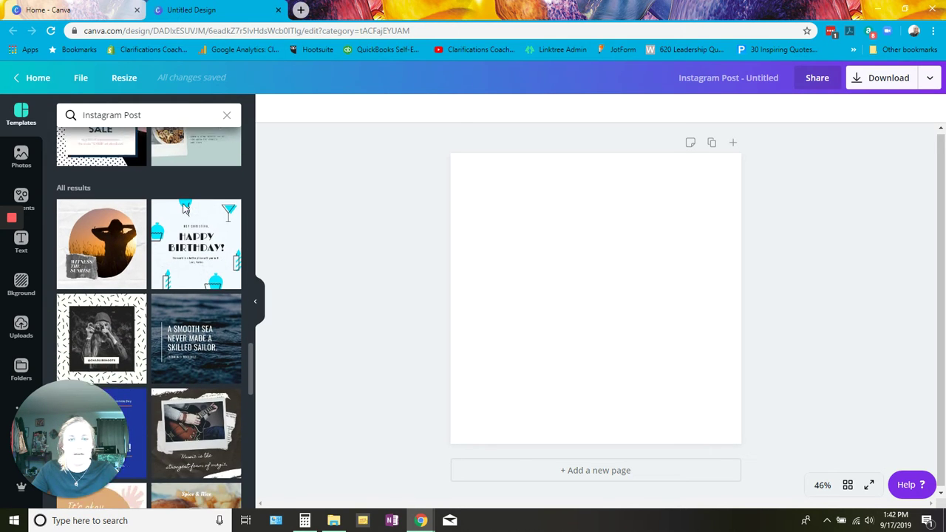
scroll(196, 205, "down", 2)
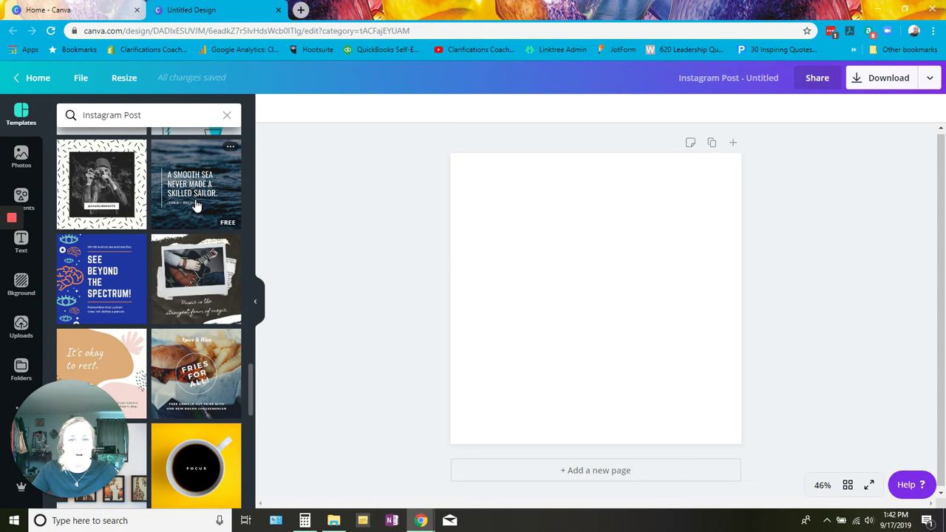
scroll(196, 206, "down", 3)
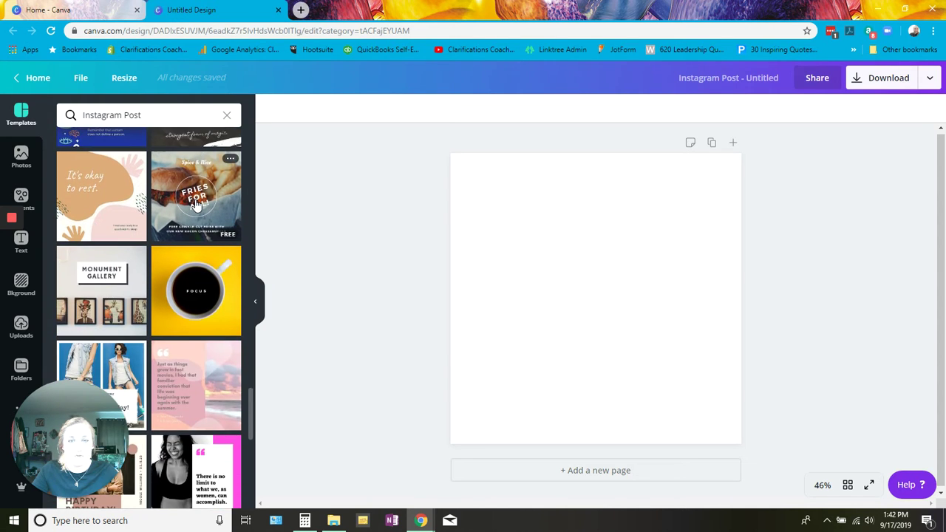
scroll(196, 206, "down", 5)
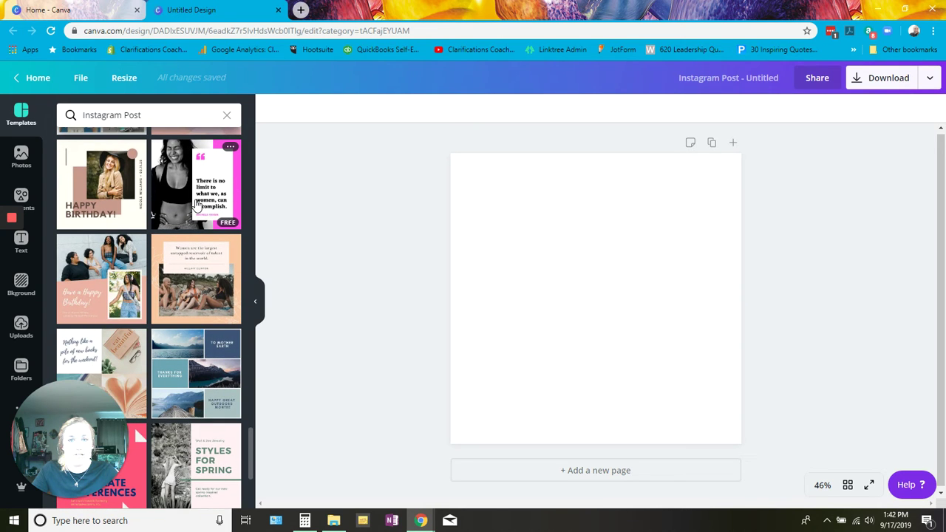
scroll(196, 205, "down", 2)
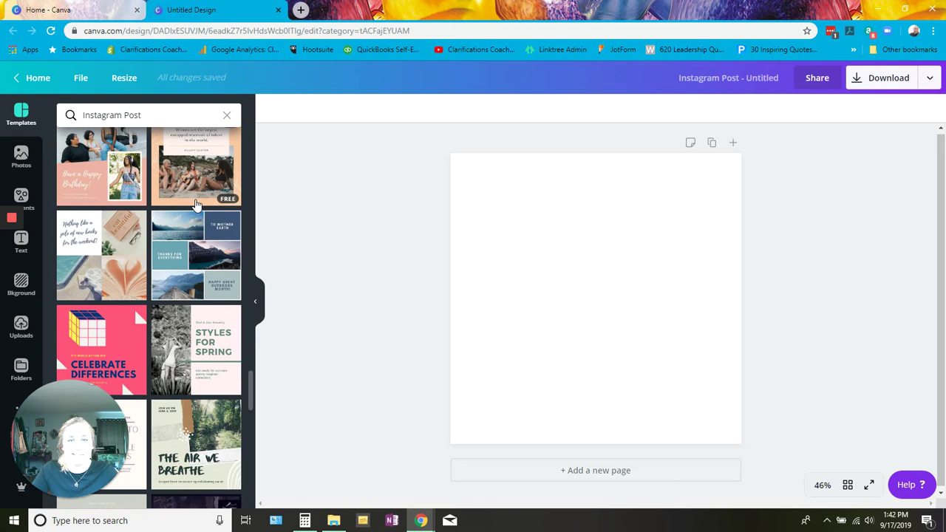
scroll(196, 205, "down", 2)
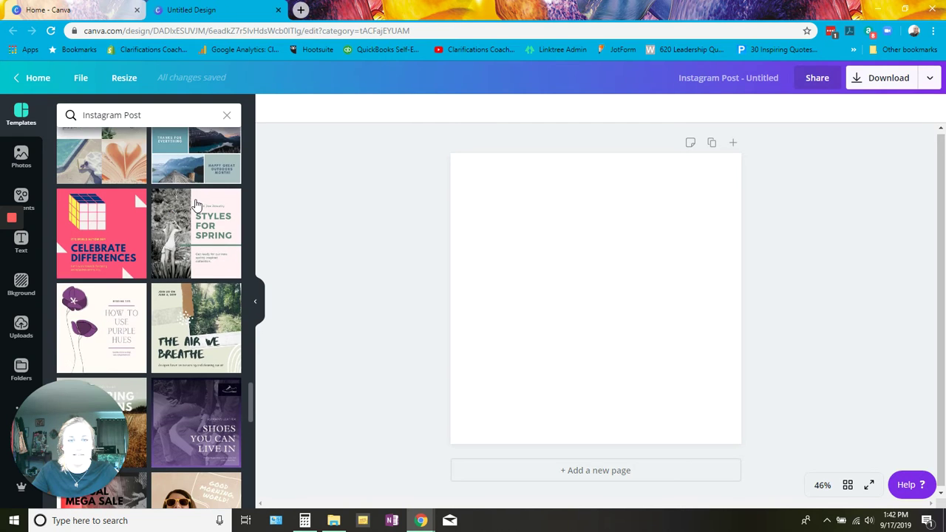
left_click(205, 328)
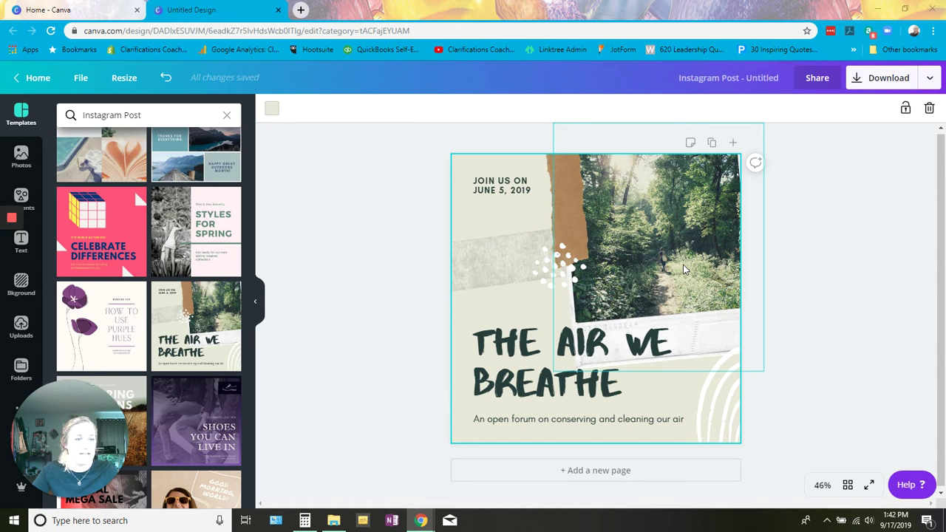
Step: Nudge the grouped forest photo and instant-photo frame slightly up and to the right, then ungroup and regroup them
left_click(645, 270)
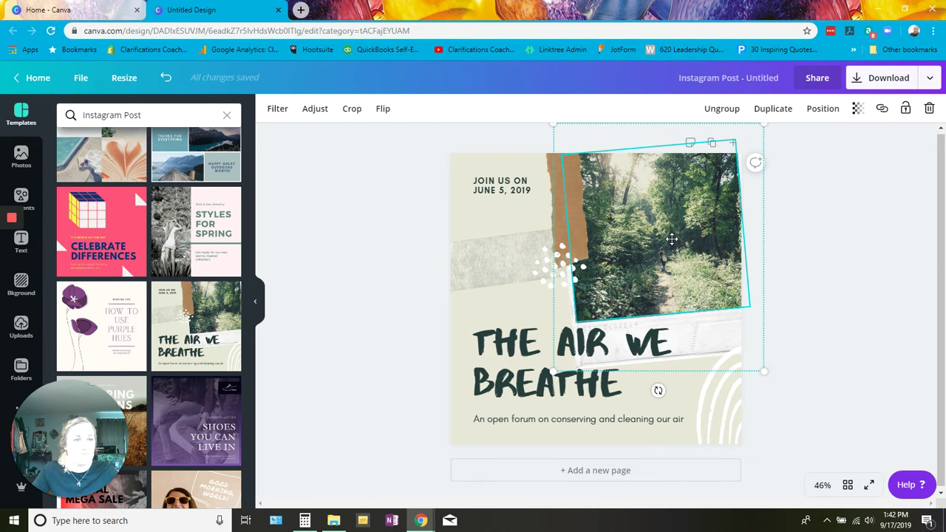
mouse_move(671, 239)
left_mouse_down()
mouse_move(582, 245)
mouse_move(678, 263)
mouse_move(680, 285)
mouse_move(653, 244)
mouse_move(672, 251)
mouse_move(678, 236)
left_mouse_up()
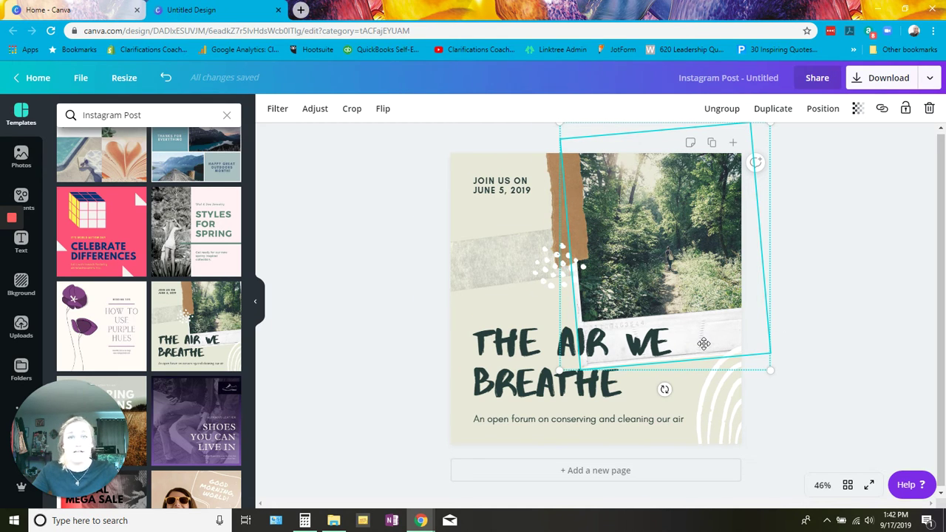
left_click(724, 110)
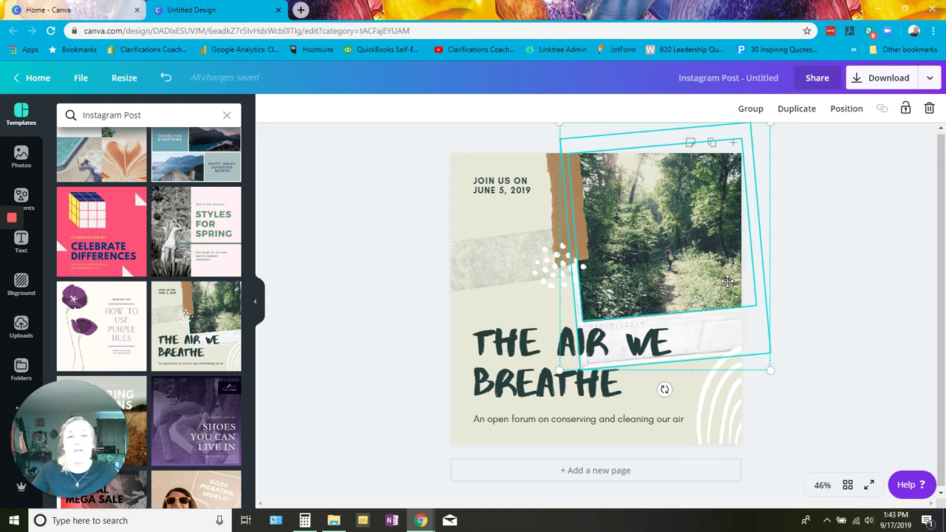
left_click(753, 112)
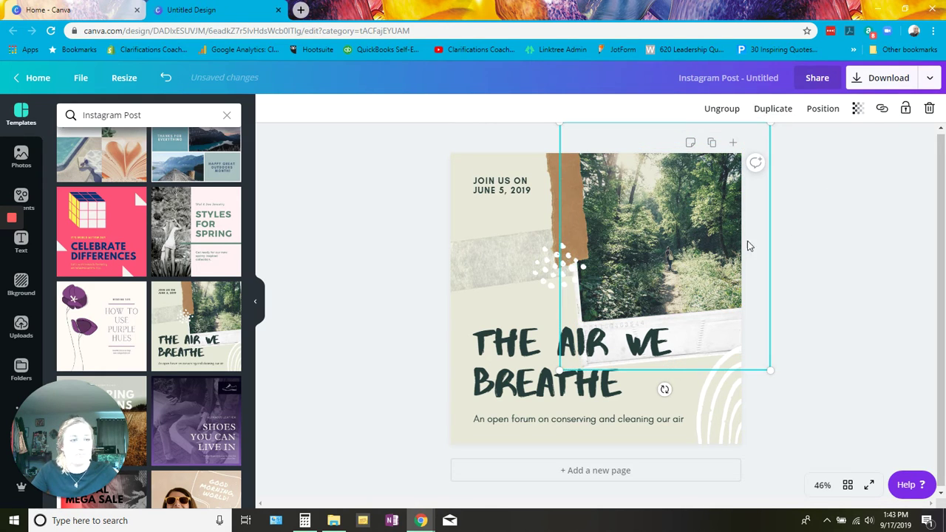
Step: Delete the forest photo from the group, keeping the instant-photo frame behind it
left_click(679, 240)
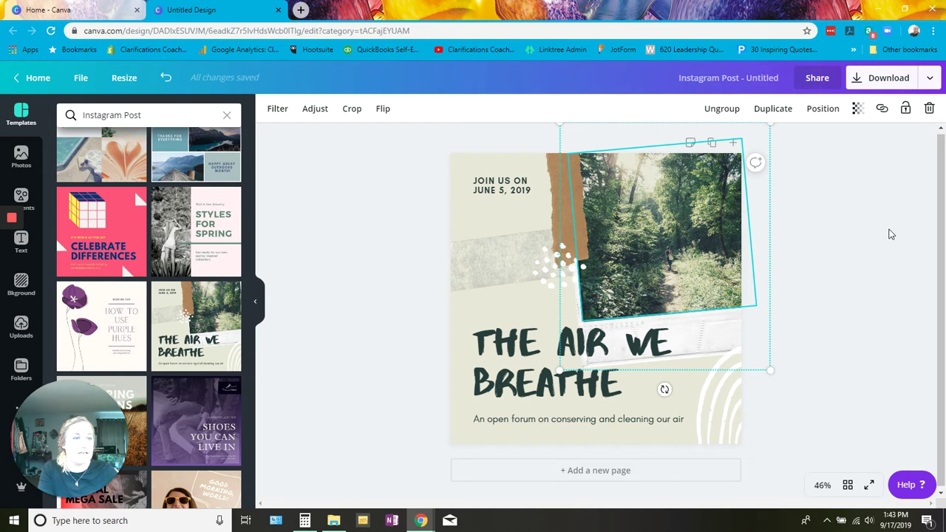
key("Delete")
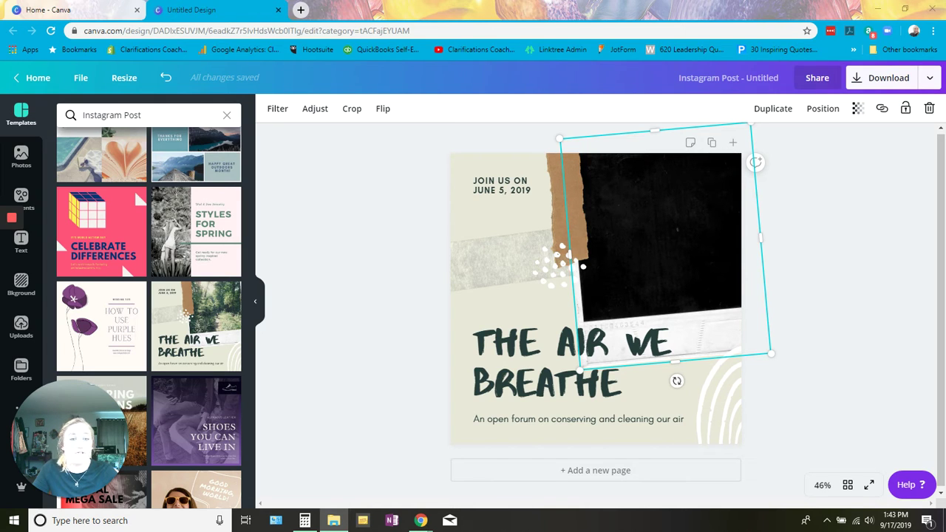
Step: Upload the overhead desk photo and fit it over the black instant-photo frame, tilted to match the frame and enlarged to cover it
left_click_drag(55, 237, 667, 275)
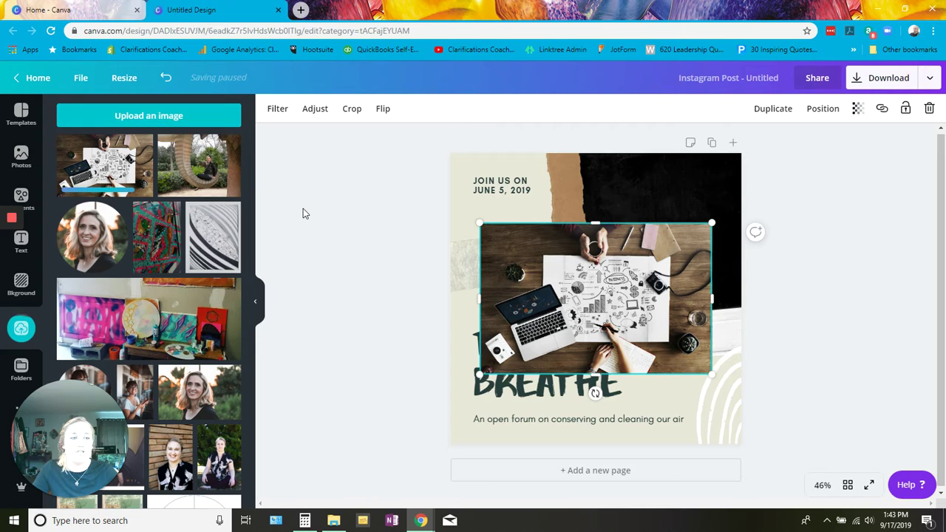
left_click_drag(633, 322, 734, 256)
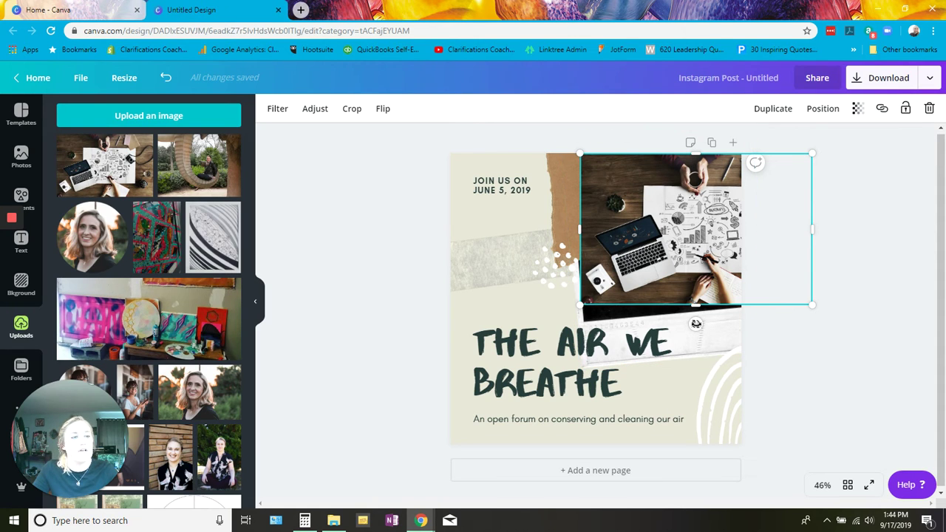
left_click_drag(696, 323, 703, 319)
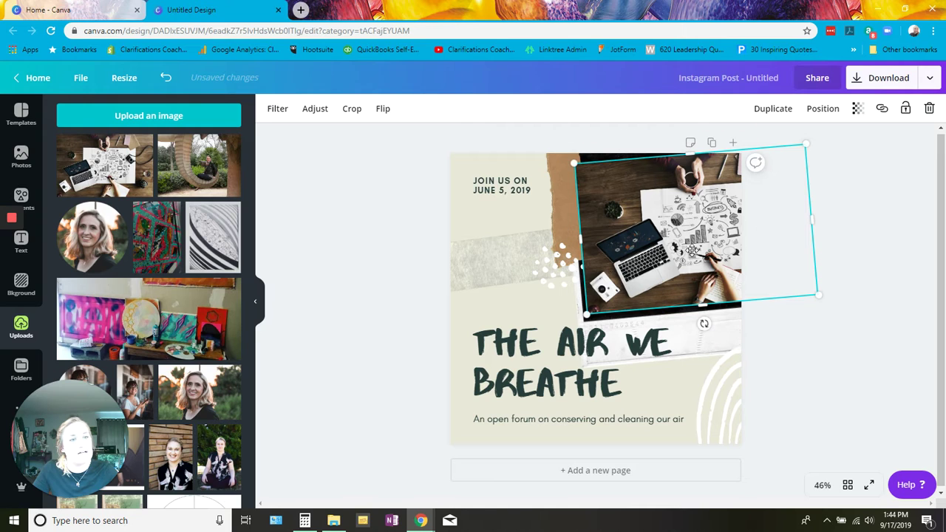
left_click_drag(690, 253, 685, 259)
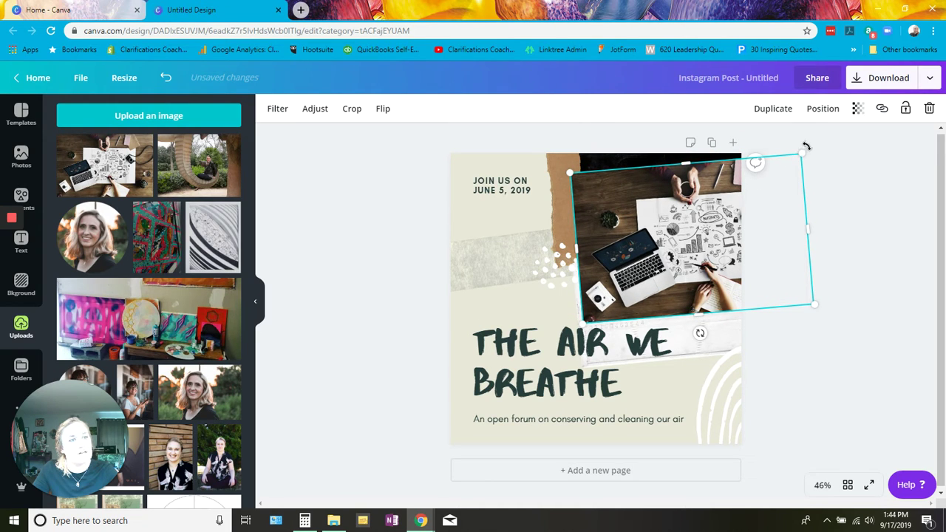
left_click_drag(804, 146, 838, 127)
left_click_drag(695, 238, 648, 243)
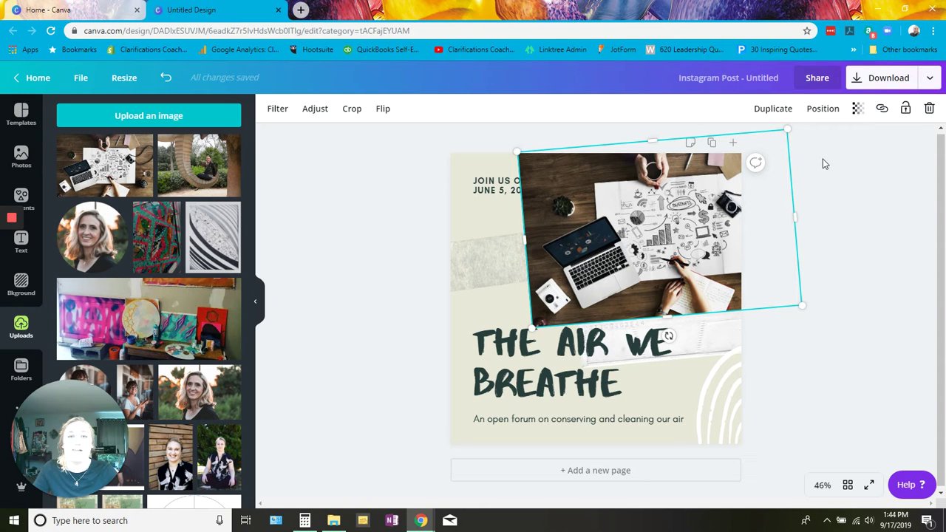
Step: Rearrange the desk photo's layer order so it sits directly above the instant-photo frame, behind the brown paper strip and white dots
left_click(822, 108)
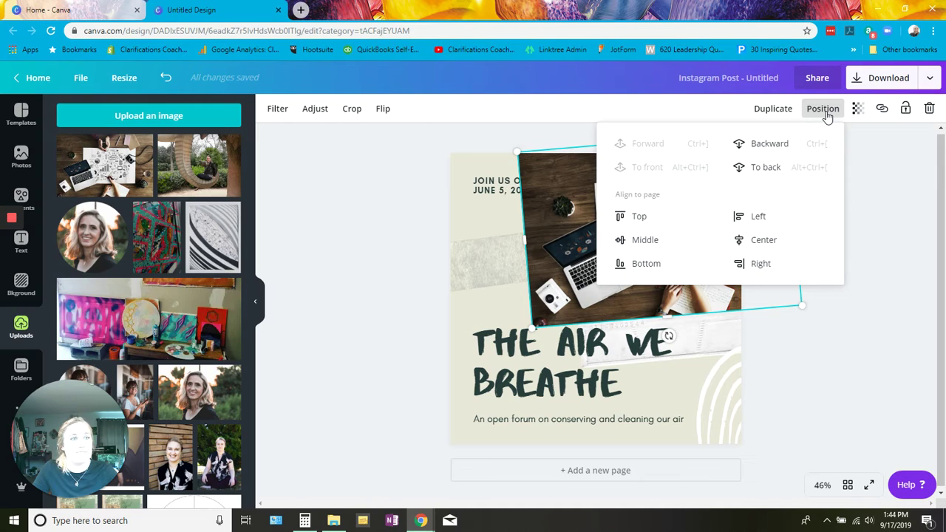
left_click(785, 149)
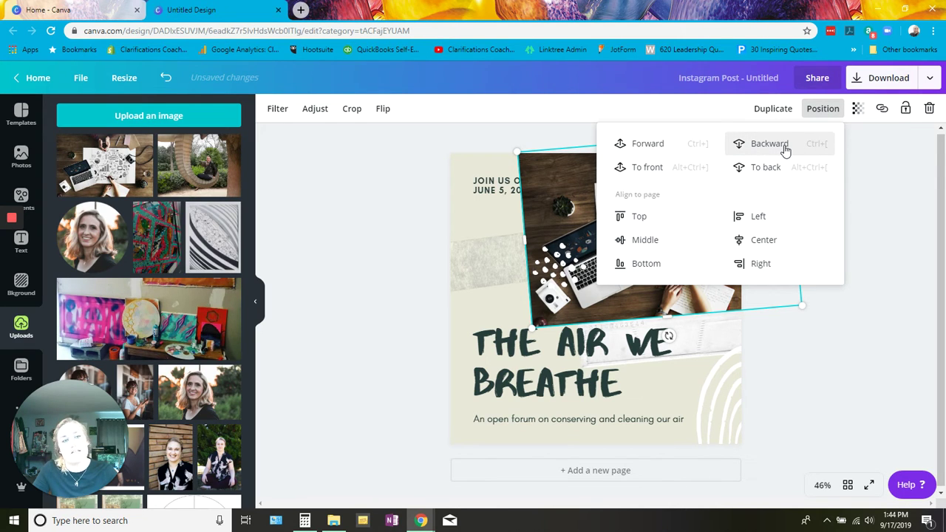
left_click(784, 149)
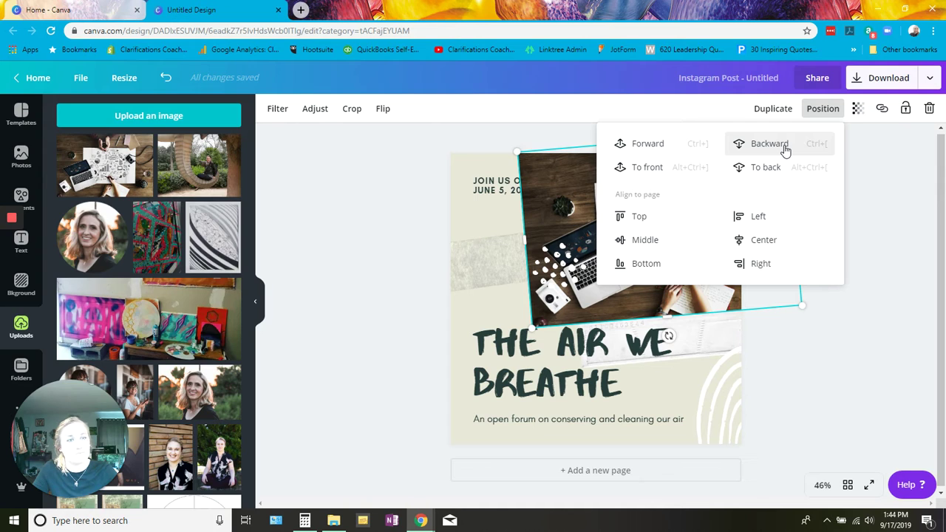
left_click(785, 149)
left_click(785, 149)
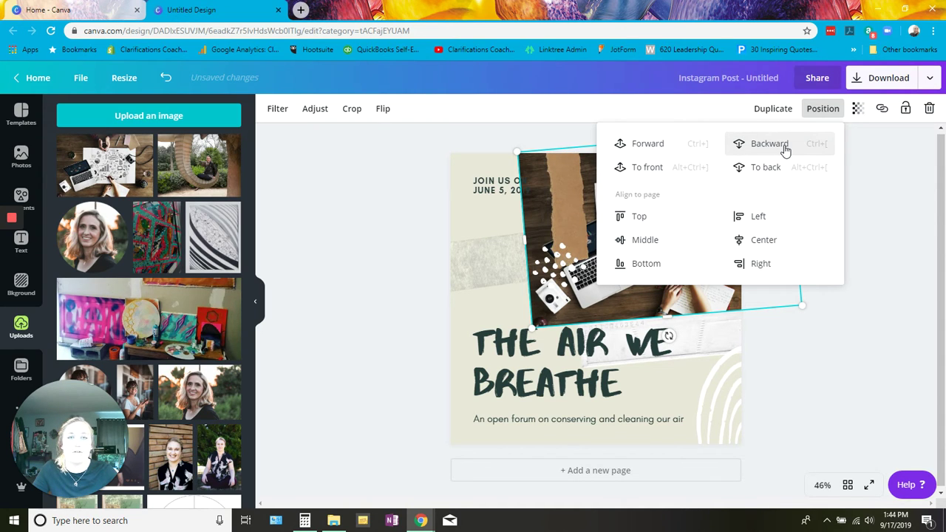
left_click(785, 149)
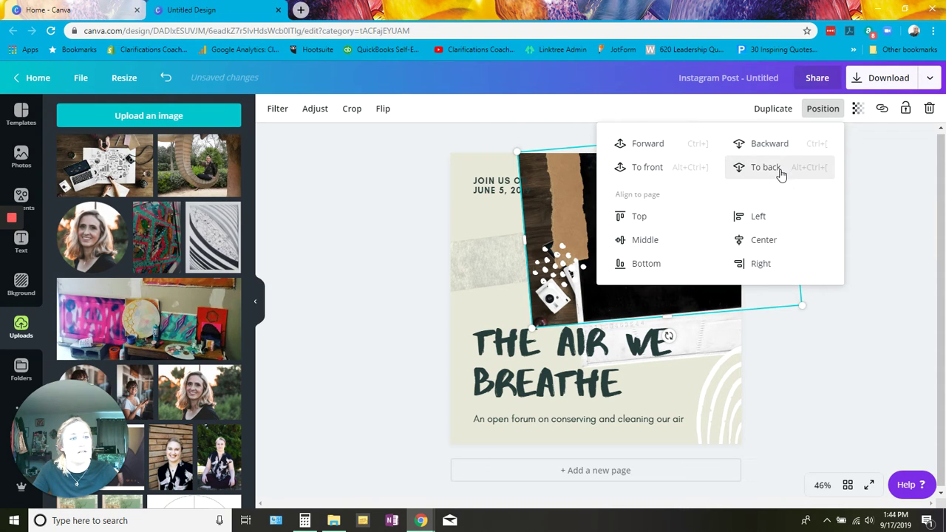
left_click(780, 172)
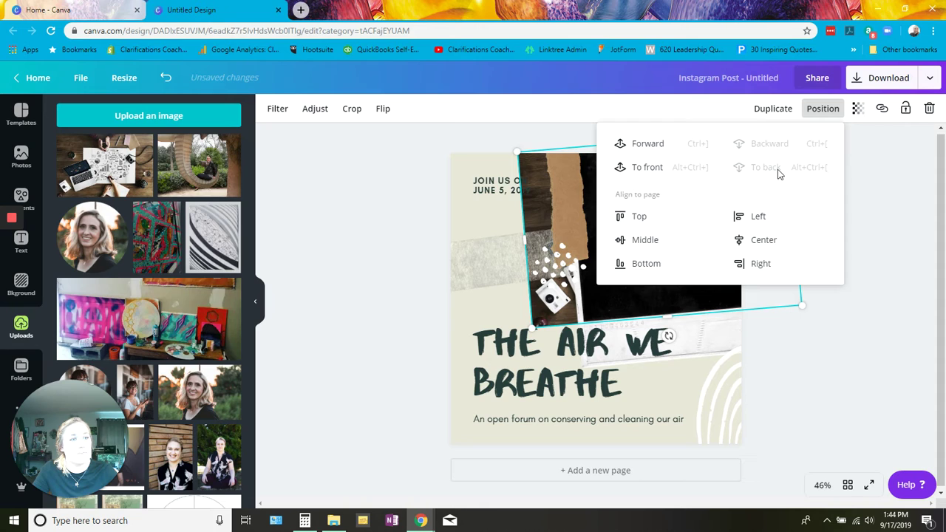
left_click(663, 152)
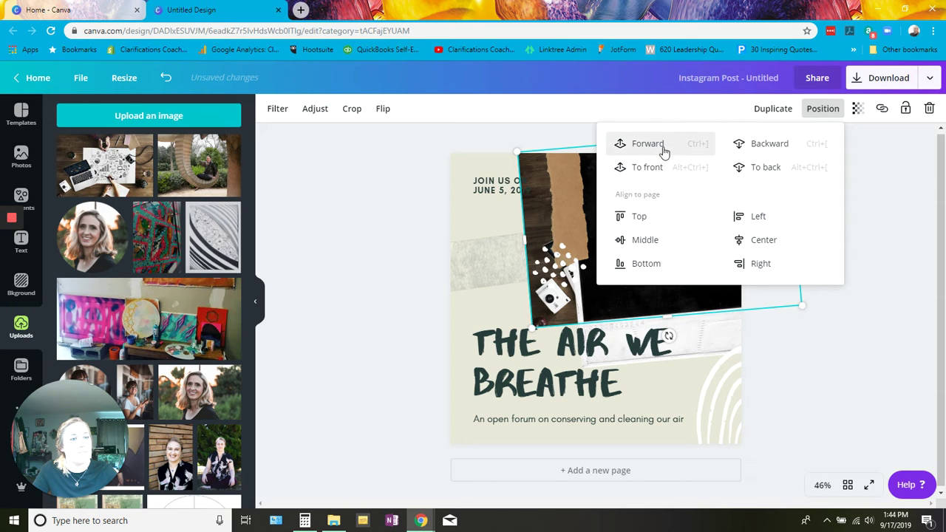
left_click(664, 151)
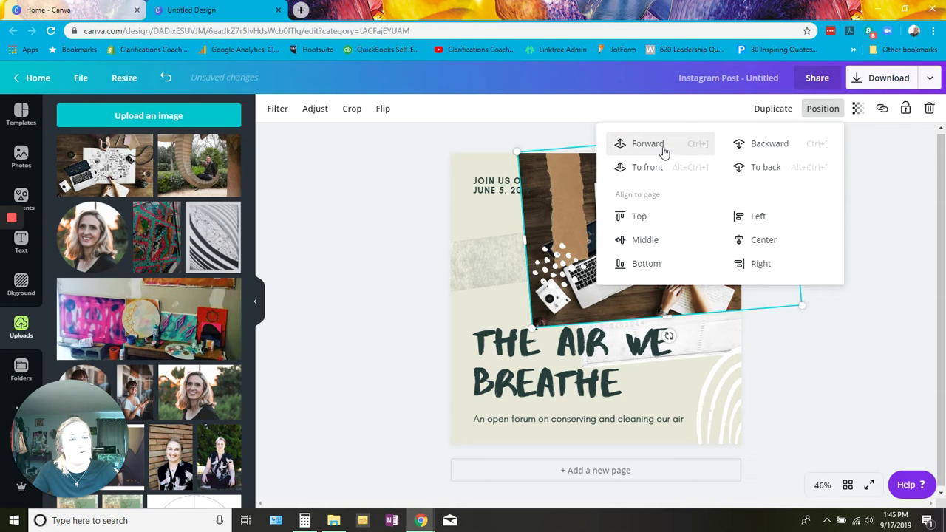
left_click(866, 305)
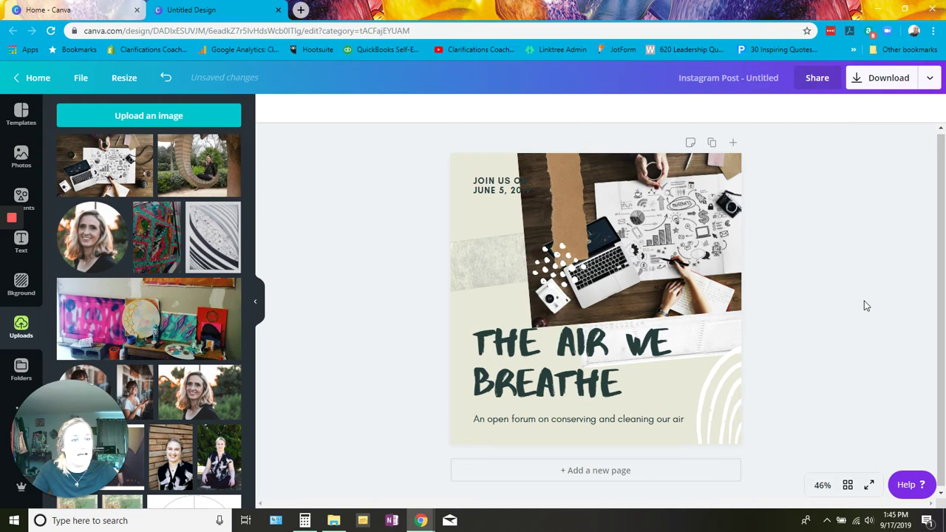
Step: Bring the grey paper strip in front of the desk photo and brown strip, one layer behind the white dots
left_click(489, 260)
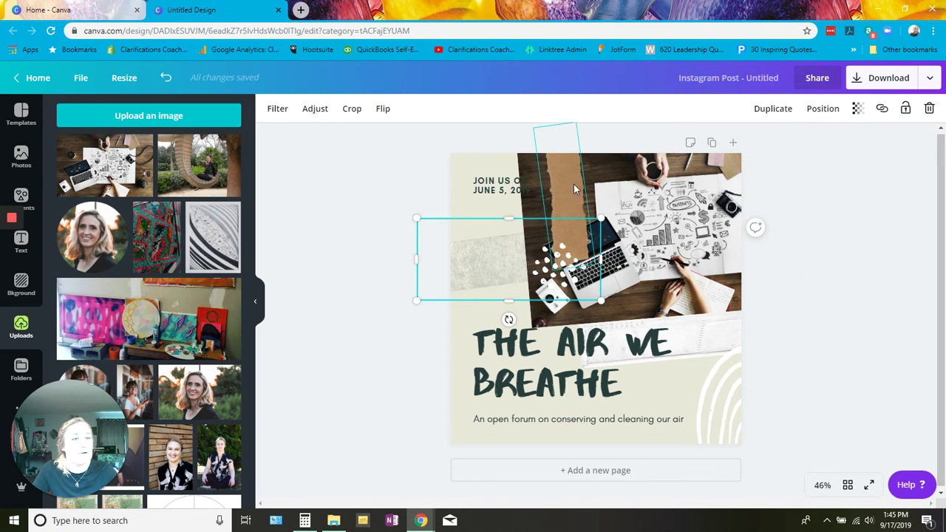
left_click(822, 109)
left_click(645, 169)
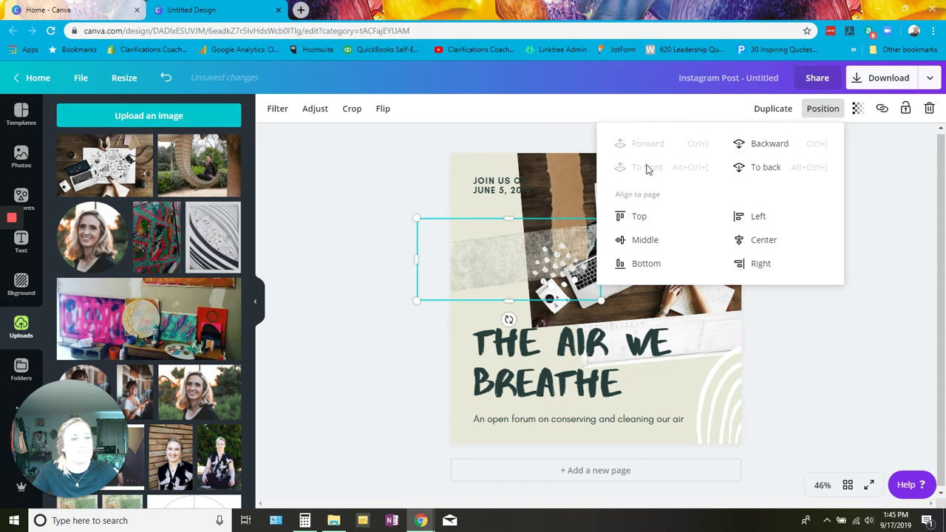
left_click(560, 279)
left_click(820, 111)
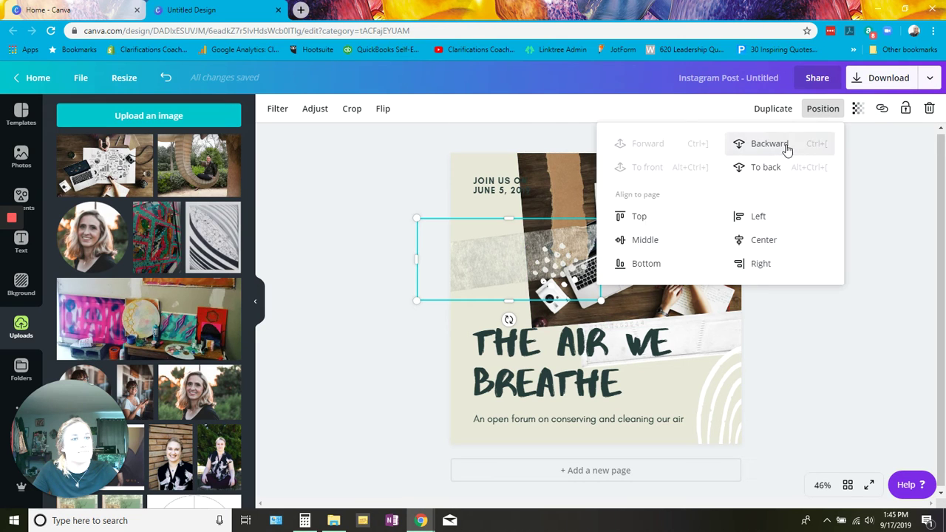
left_click(785, 146)
left_click(803, 312)
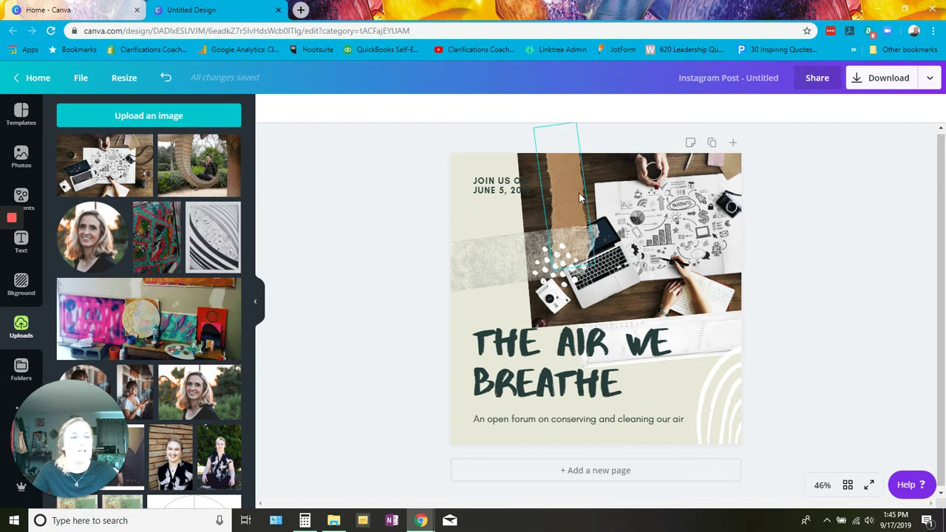
Step: Crop the desk photo's left side to the edge of the instant-photo frame and nudge the photo slightly left
double_click(706, 244)
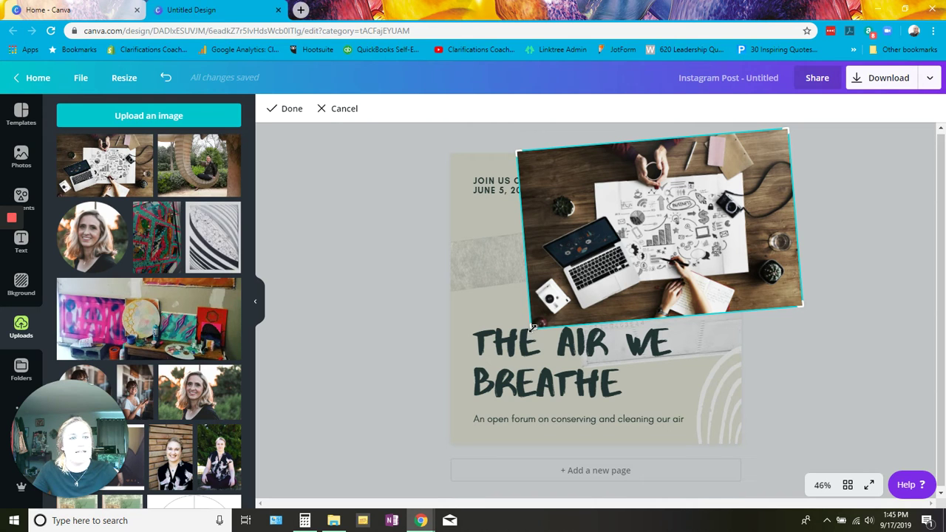
left_click_drag(532, 328, 584, 321)
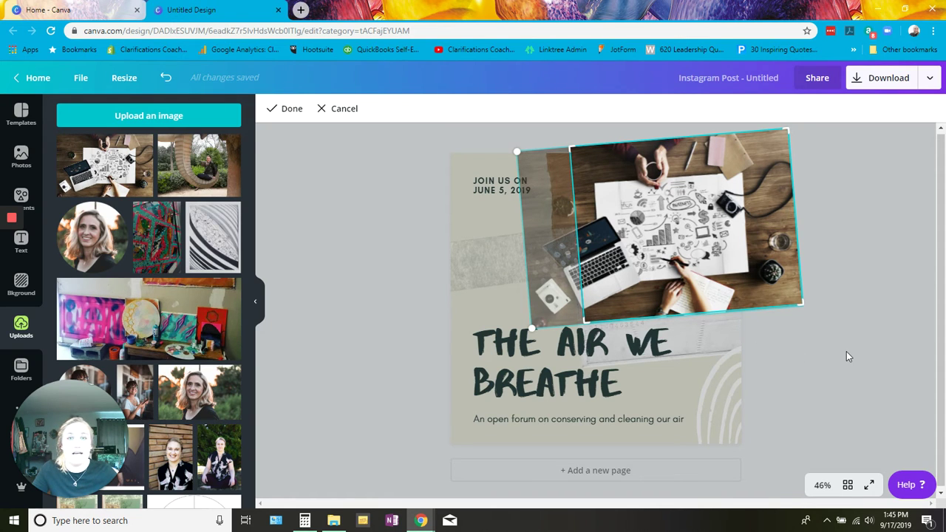
left_click(846, 351)
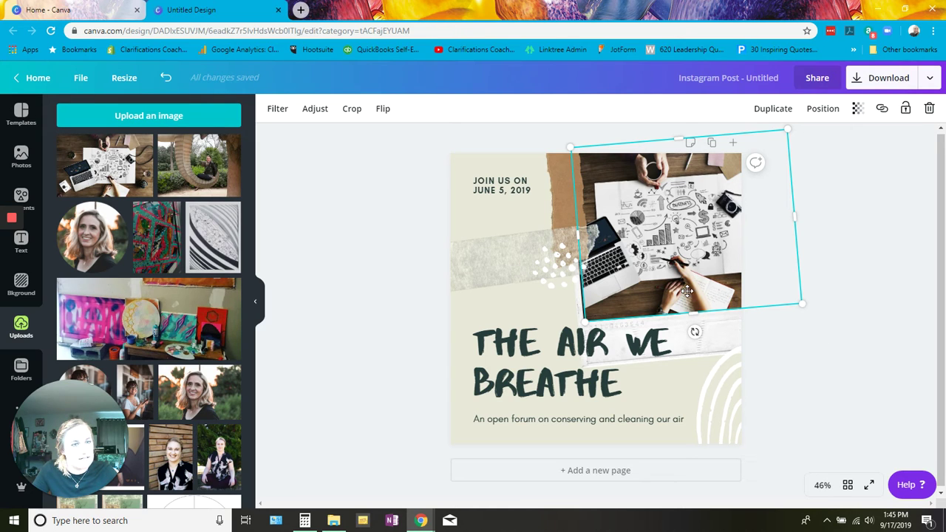
left_click_drag(689, 290, 686, 291)
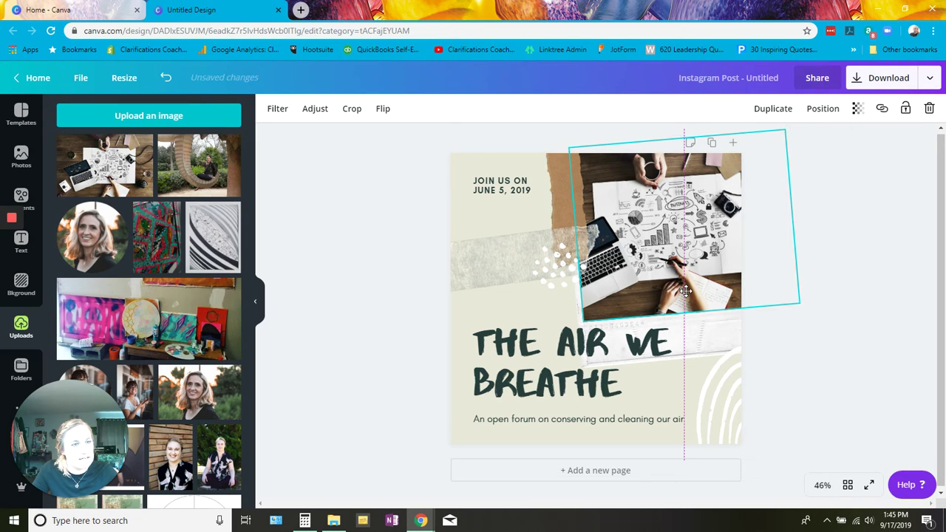
left_click(792, 348)
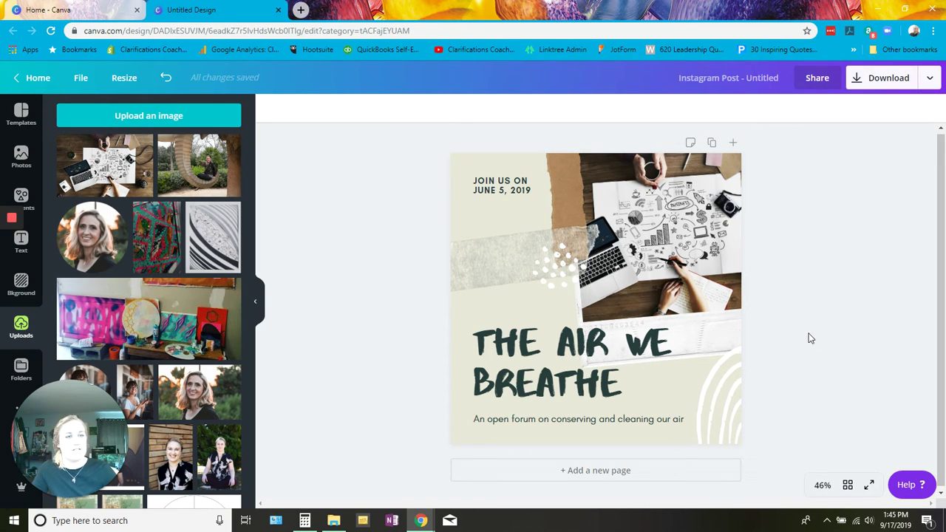
Step: Replace the date text with "JOIN US FOR OUR MONTHLY COWORKING MEETING - SEPT 25TH FROM 1-3PM" and move it slightly up and left
left_click(502, 184)
double_click(506, 184)
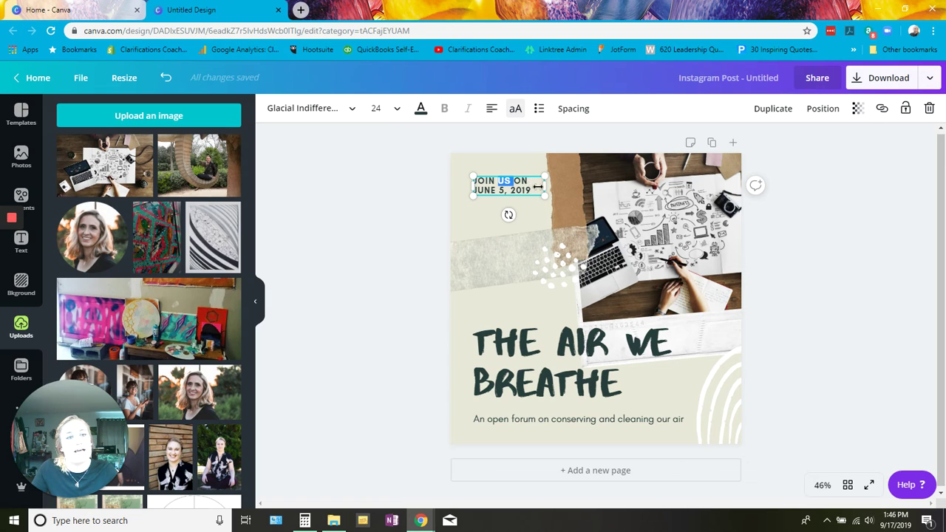
left_click(537, 190)
triple_click(530, 189)
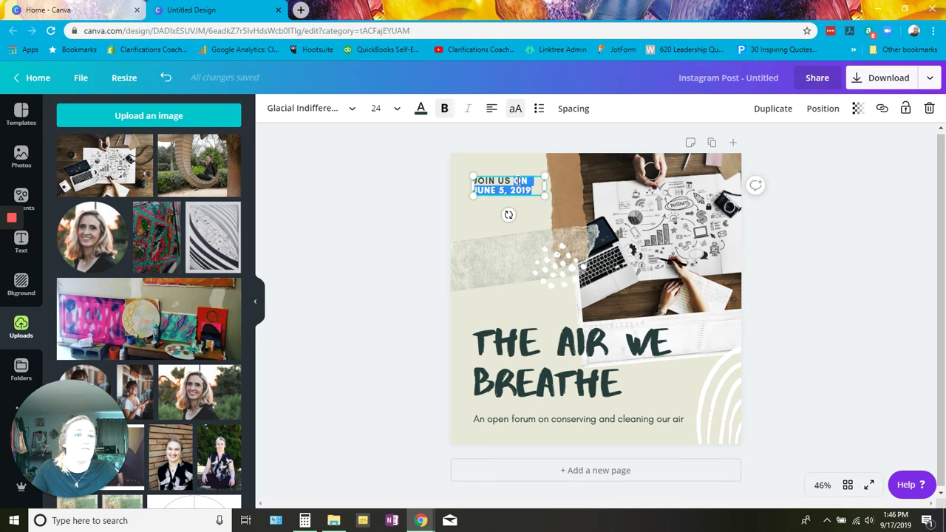
type("FOR")
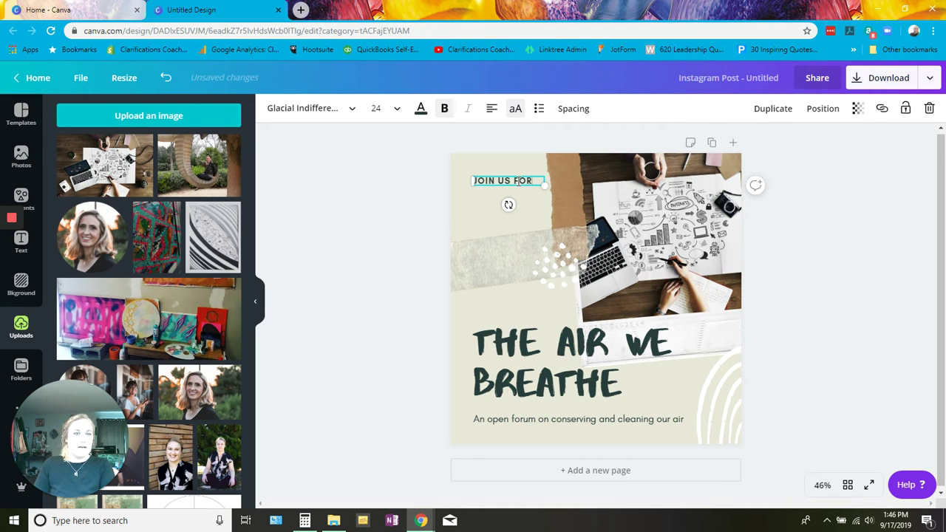
type(" OUR MONTH")
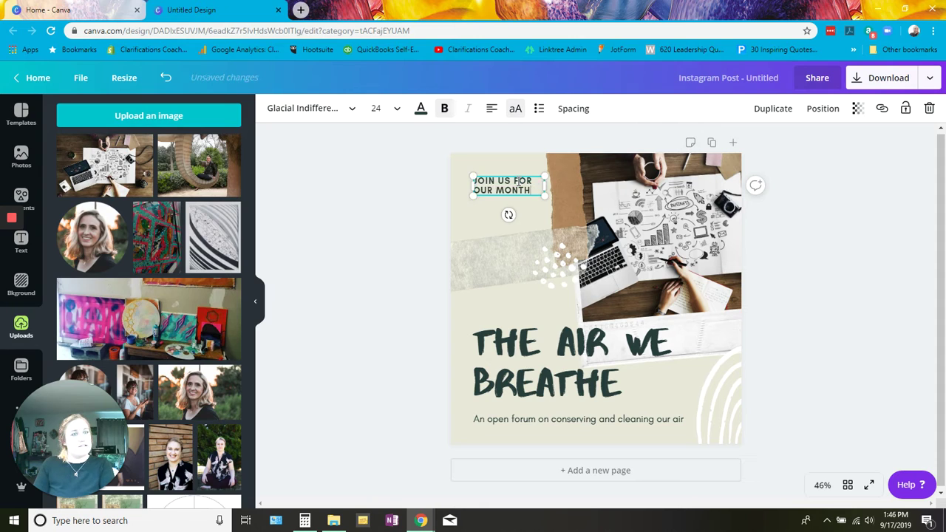
type("LY CO")
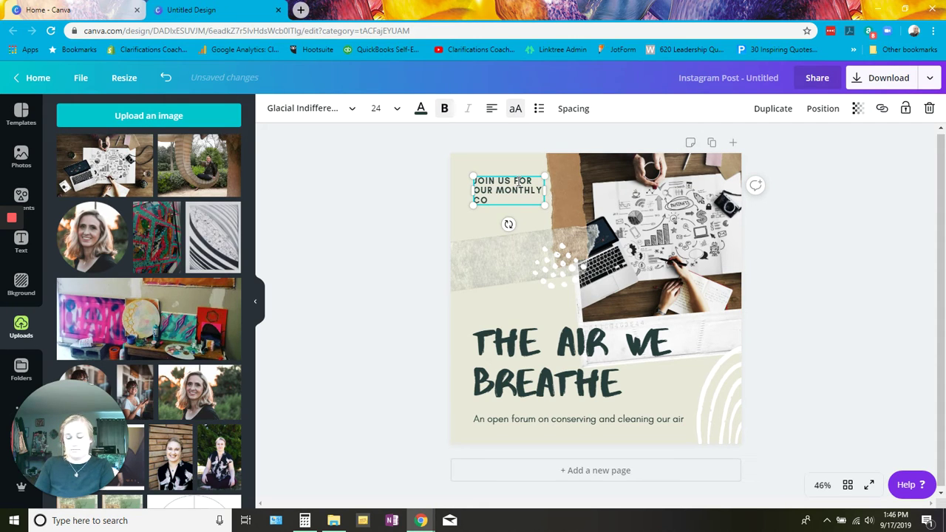
type("OWORKING MEET")
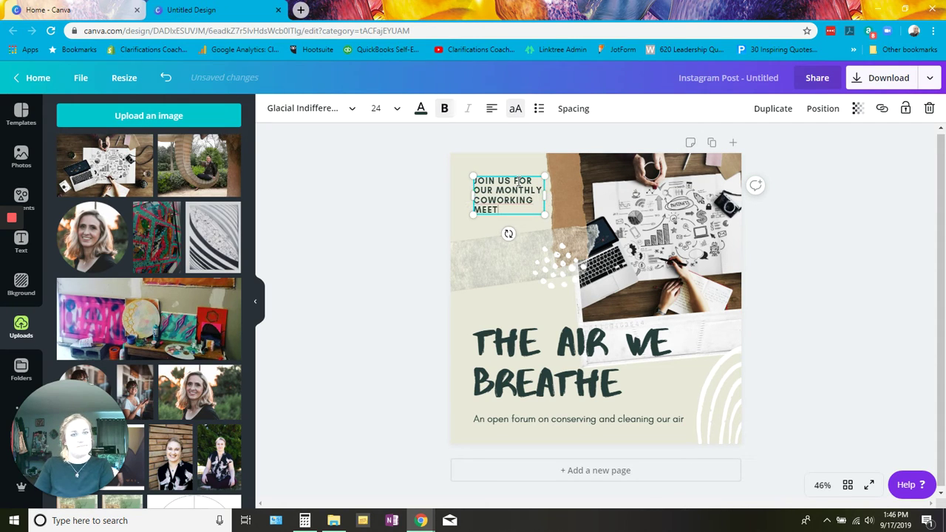
type("ING")
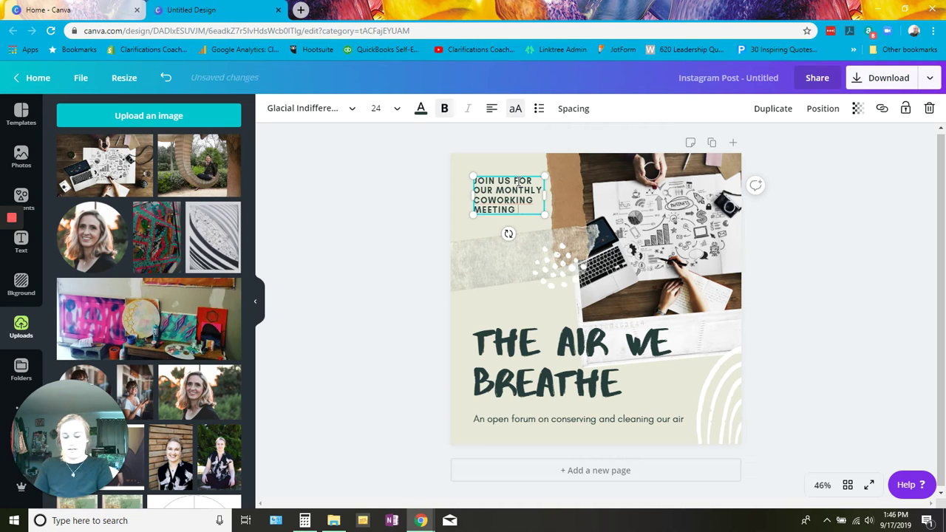
type(" - SEPT 2")
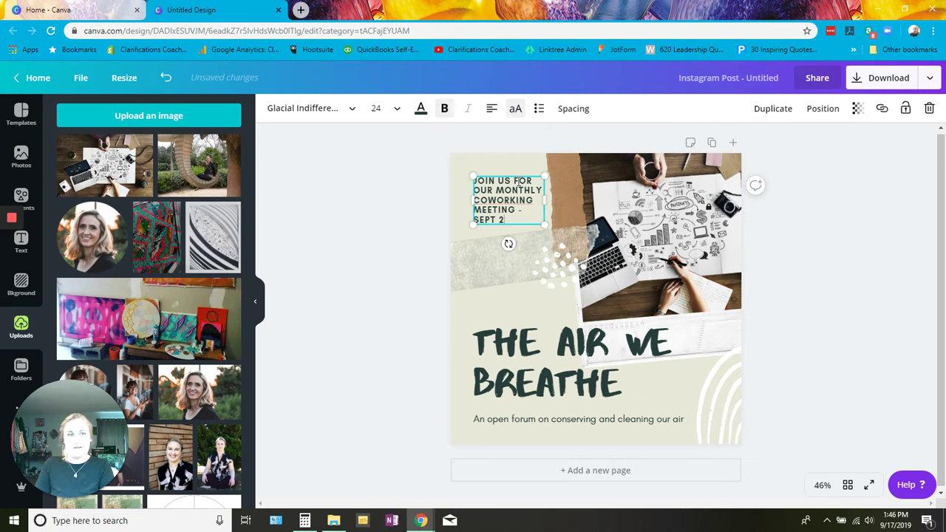
type("5TH FROM")
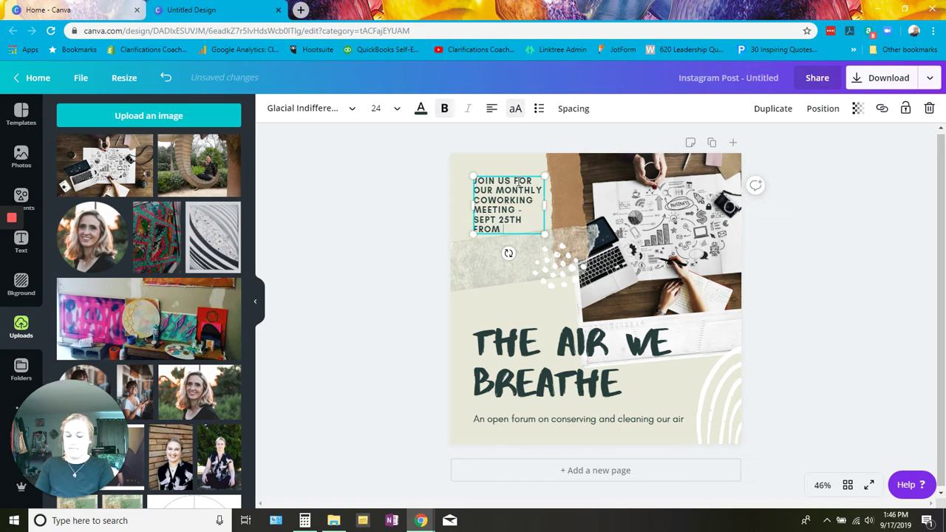
type(" 1-3PM")
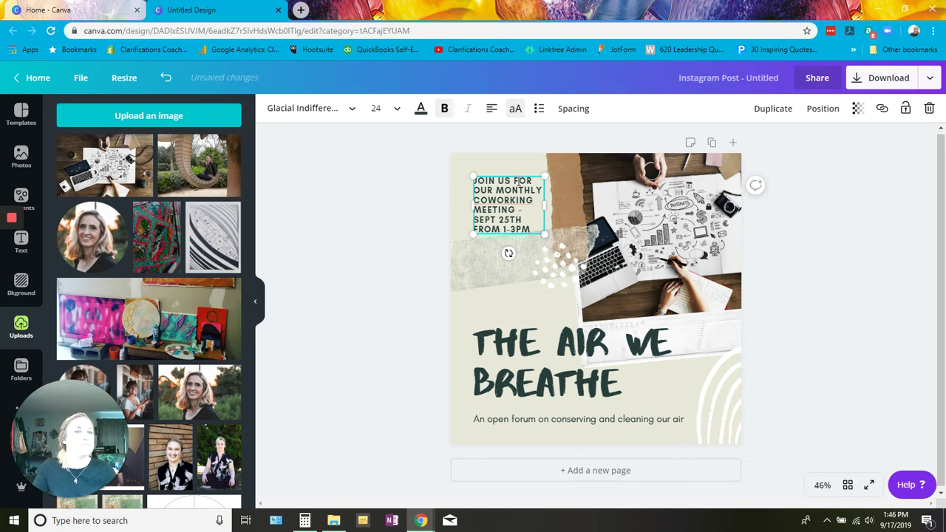
left_click(831, 277)
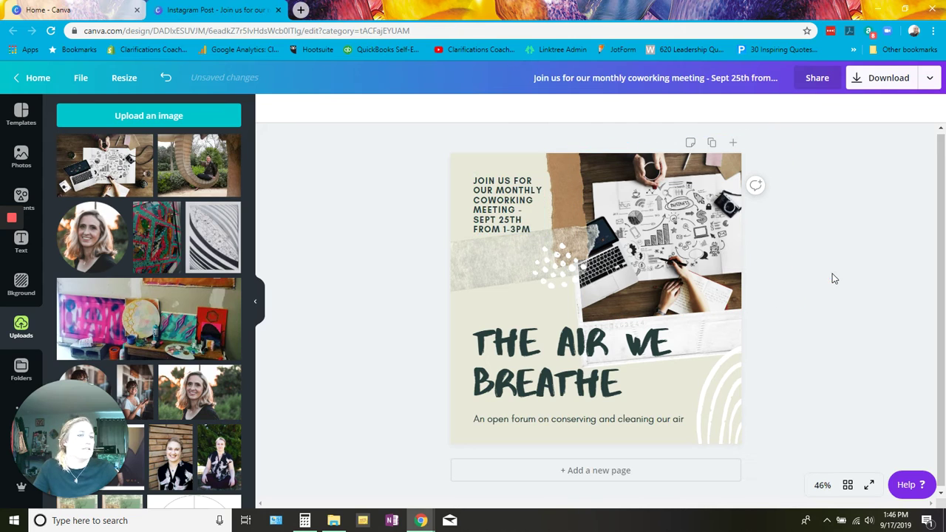
left_click_drag(509, 195, 503, 185)
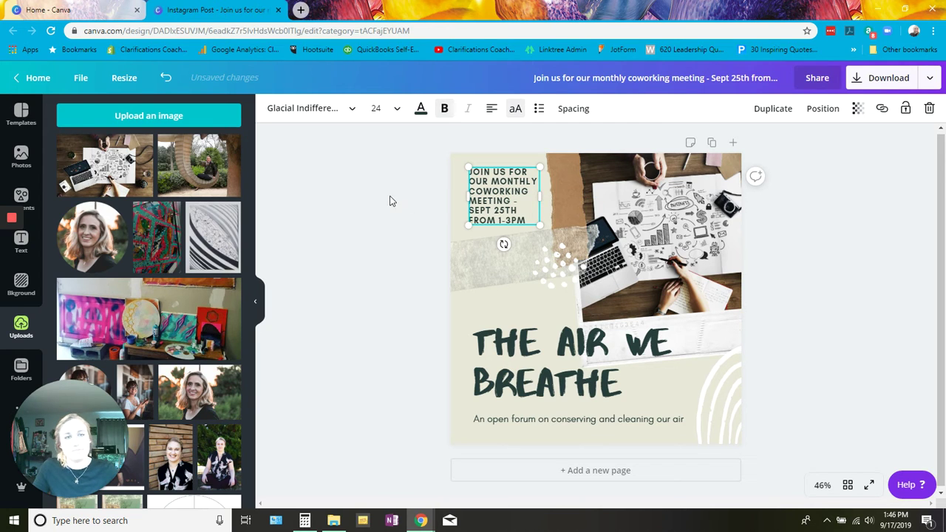
Step: Set the meeting invitation text to the Unleash San Serif brand font and color it with the dark green brand color
left_click(336, 105)
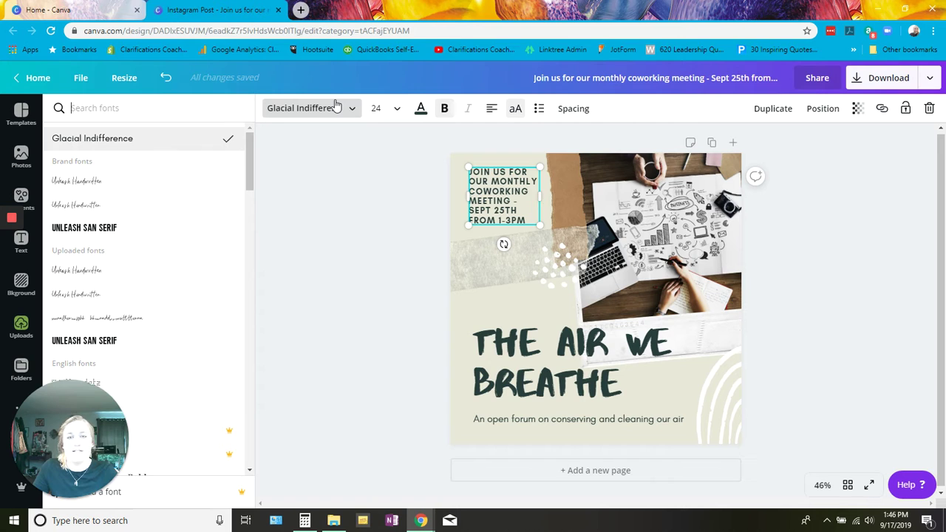
left_click(101, 233)
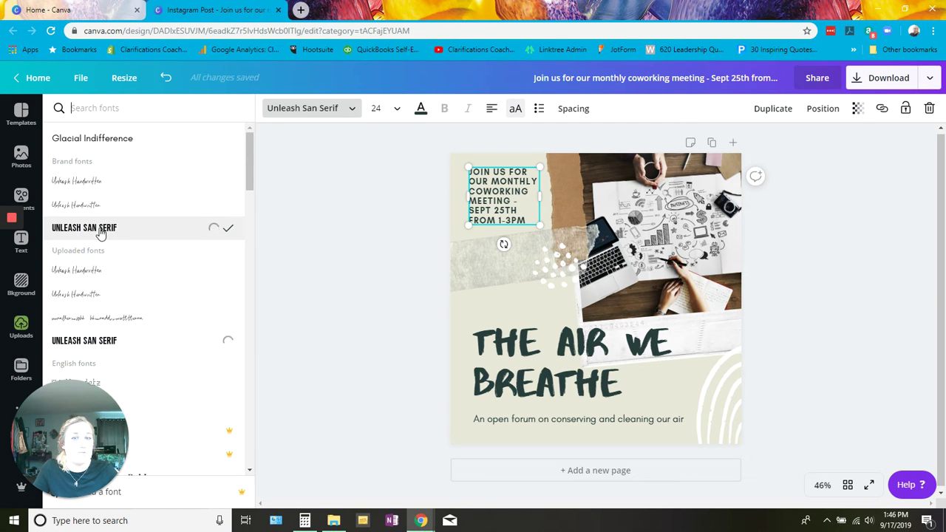
left_click(304, 212)
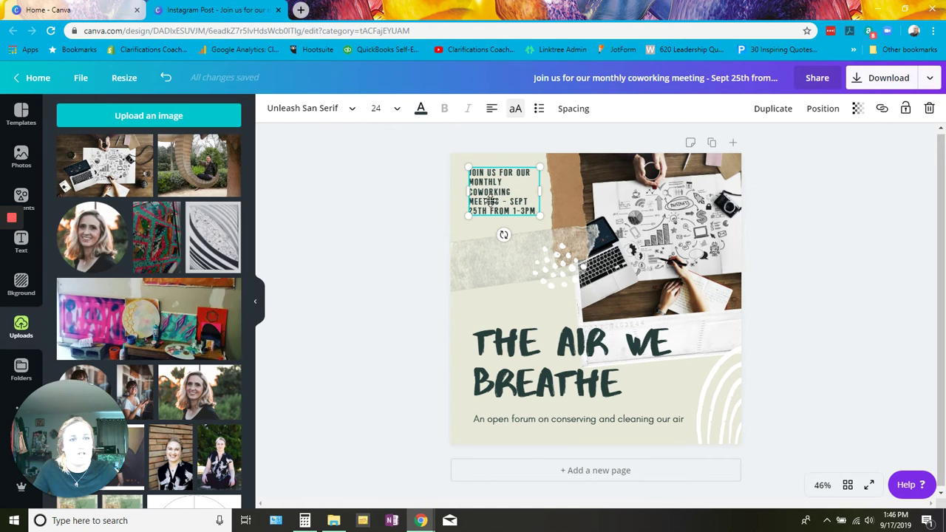
left_click(398, 109)
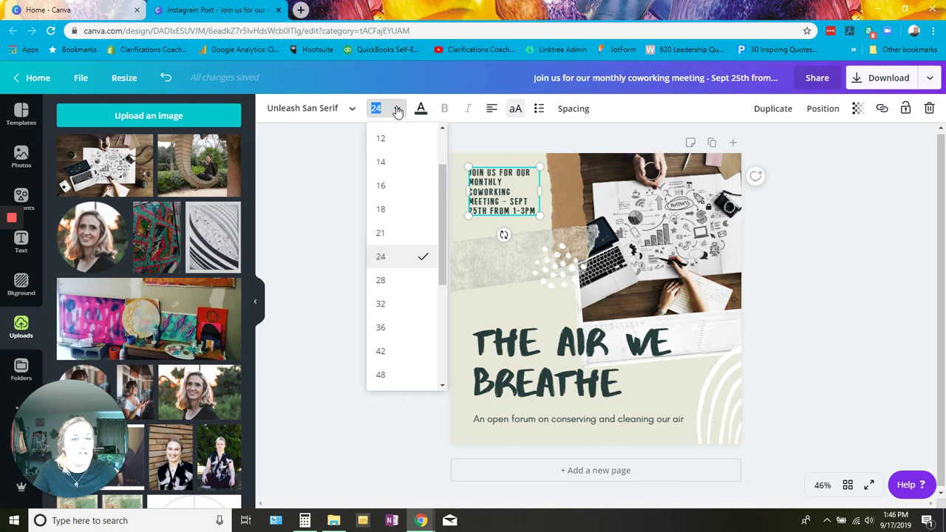
left_click(421, 109)
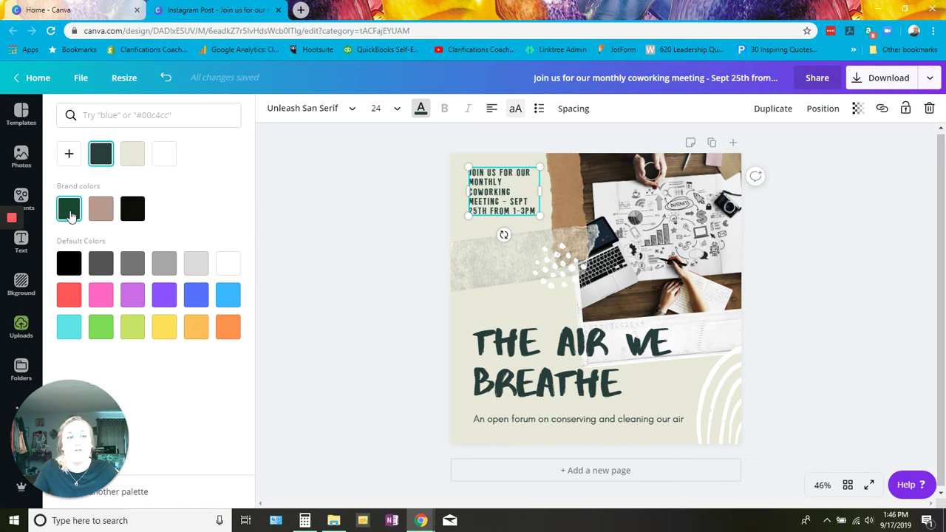
left_click(70, 213)
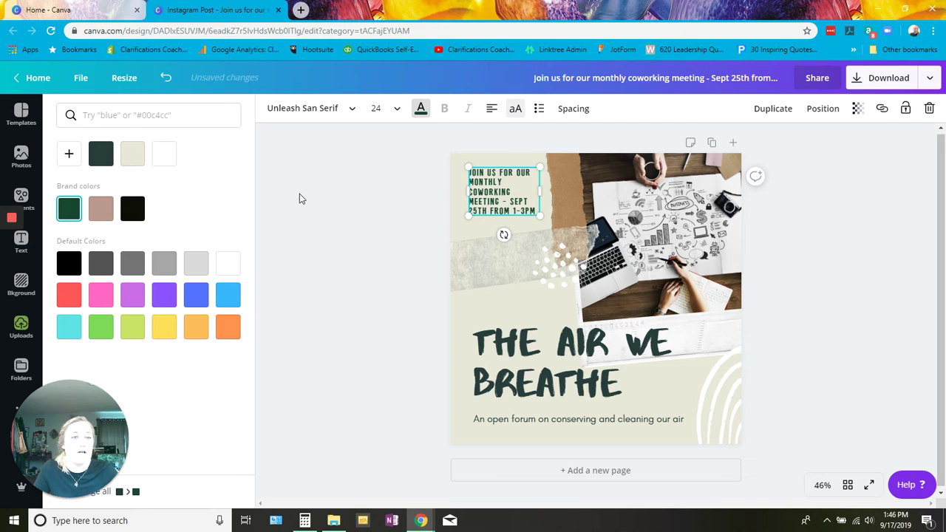
left_click(319, 186)
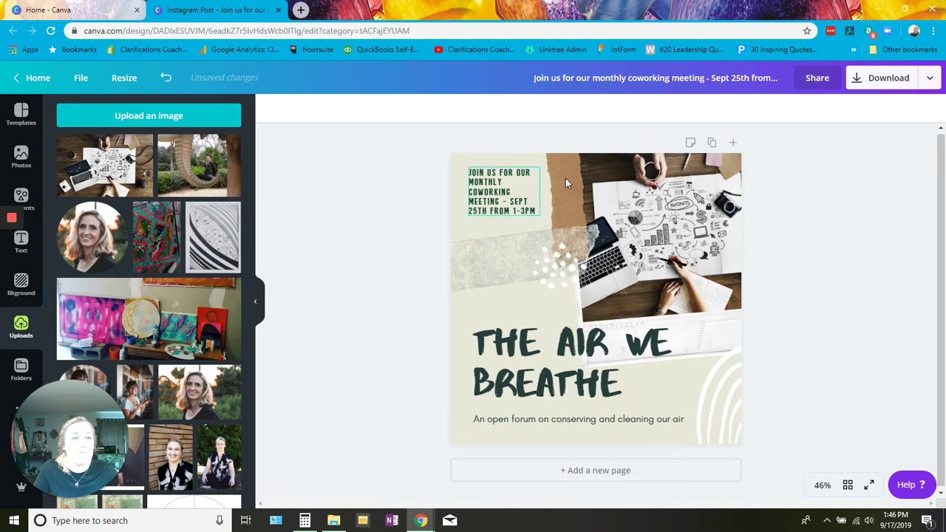
Step: Try adjusting the transparency of the desk photo
left_click(566, 184)
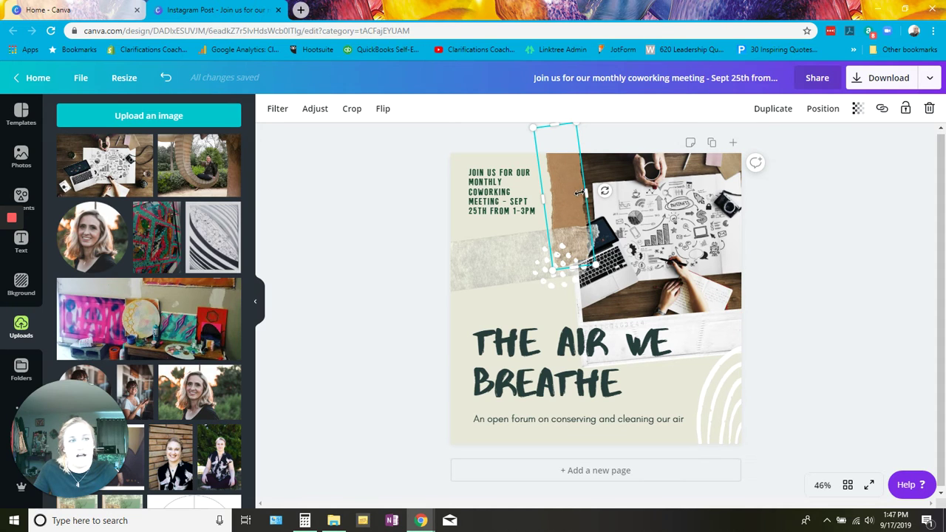
left_click(707, 206)
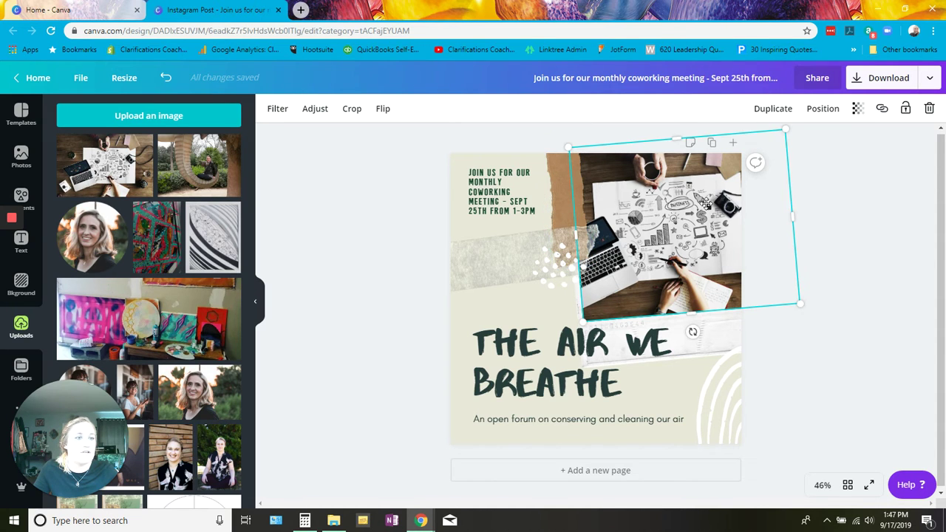
left_click(857, 111)
mouse_move(832, 142)
left_mouse_down()
mouse_move(788, 150)
mouse_move(835, 141)
left_mouse_up()
left_click(829, 292)
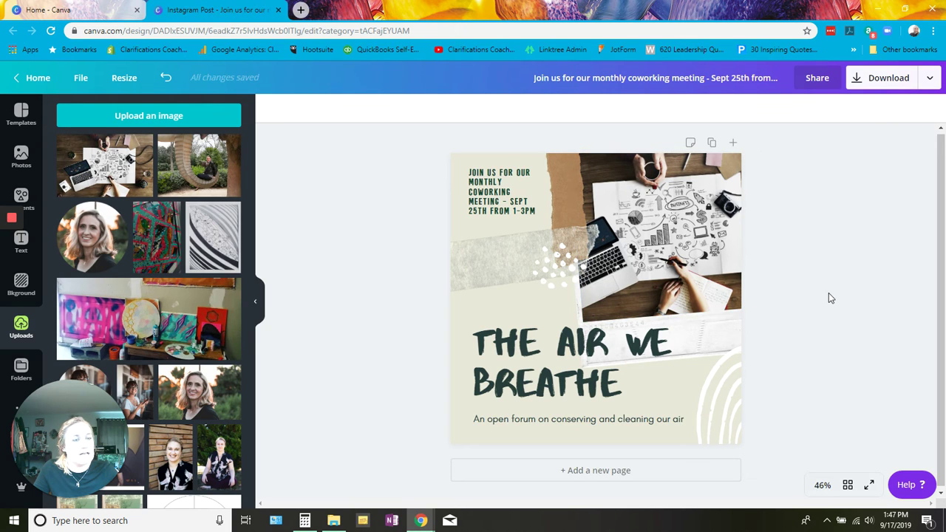
Step: Replace the heading "THE AIR WE BREATHE" with "WOMEN HELPING WOMEN"
left_click(551, 358)
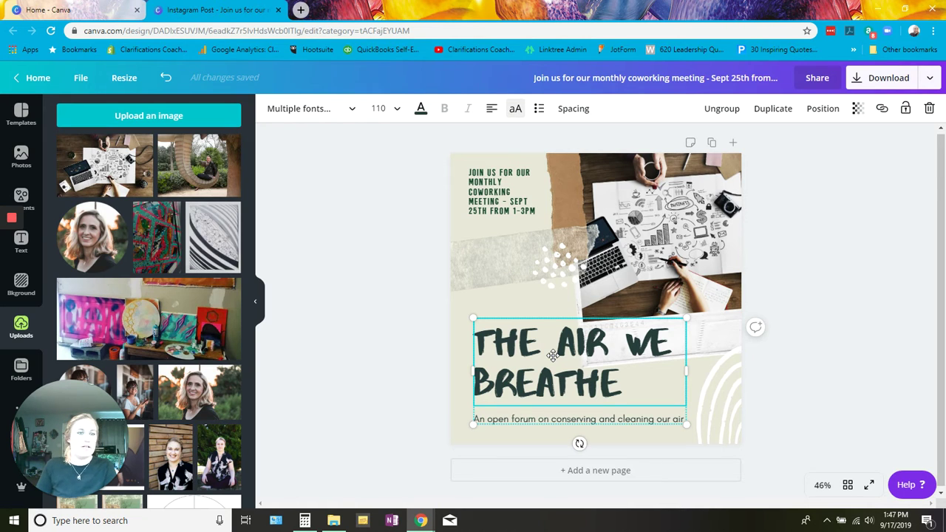
double_click(552, 355)
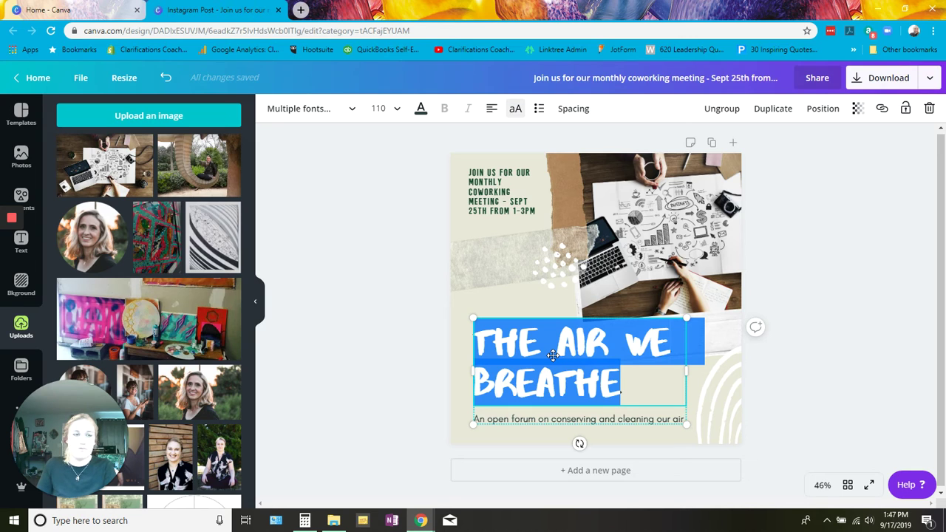
type("WOMEN H")
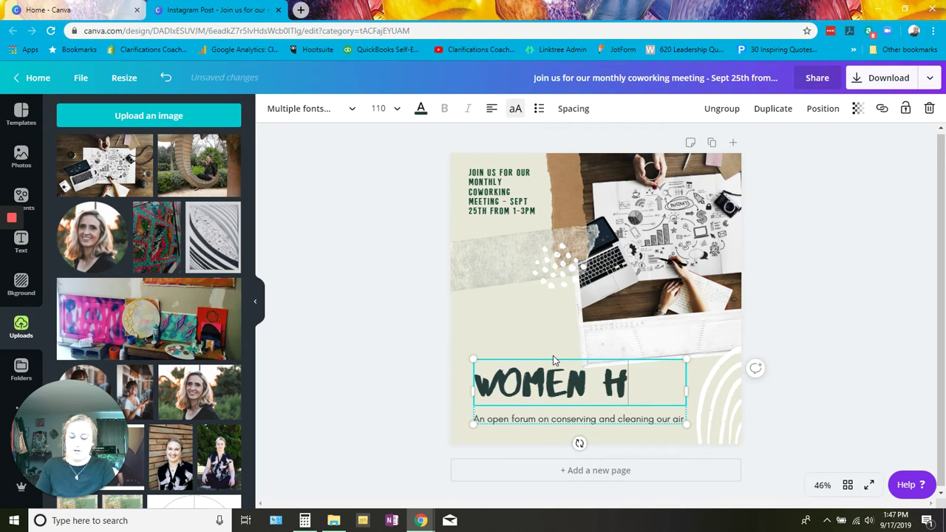
type("ELPING WOMEN")
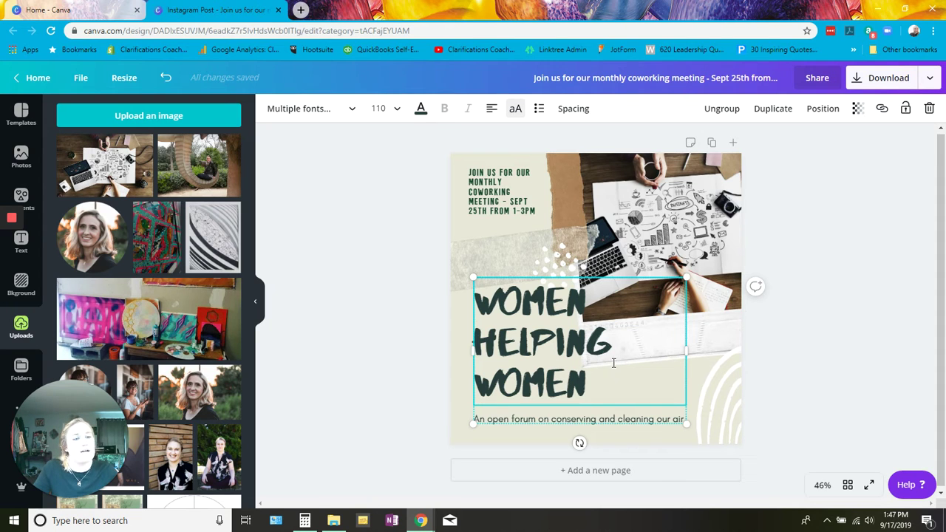
left_click(834, 346)
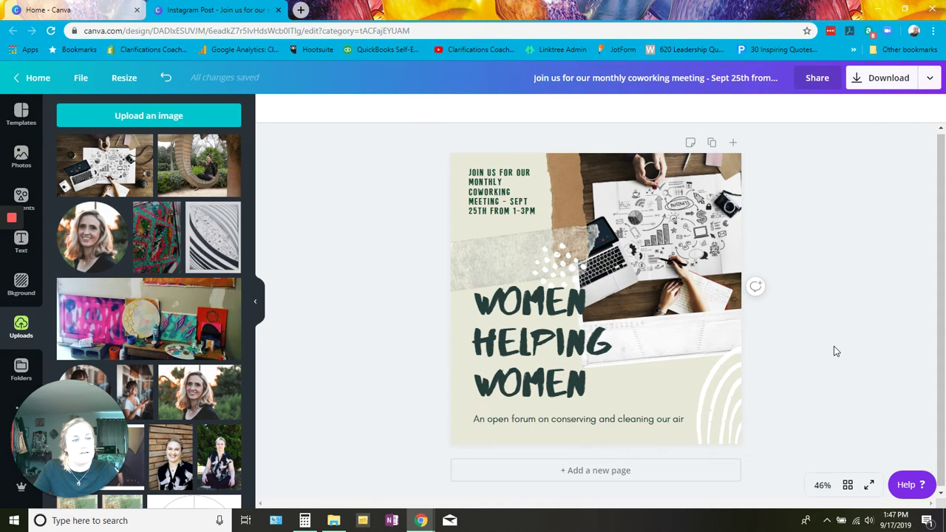
Step: Move the grouped heading and subtitle slightly down and left so the heading clears the white dots
left_click(569, 369)
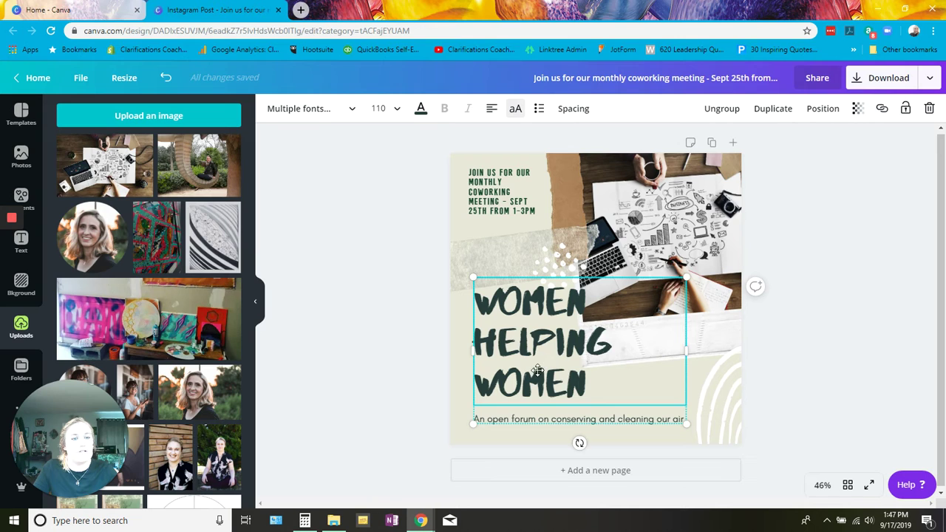
left_click_drag(537, 370, 530, 377)
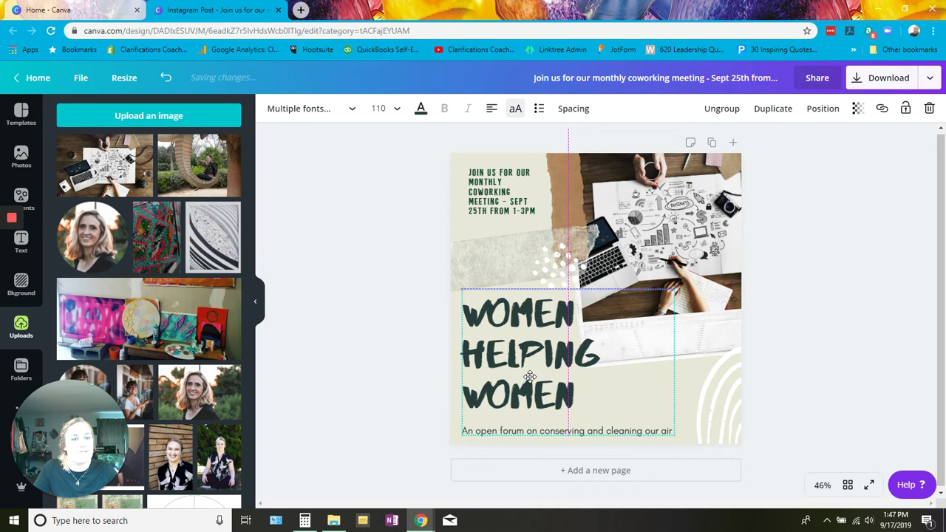
left_click(813, 340)
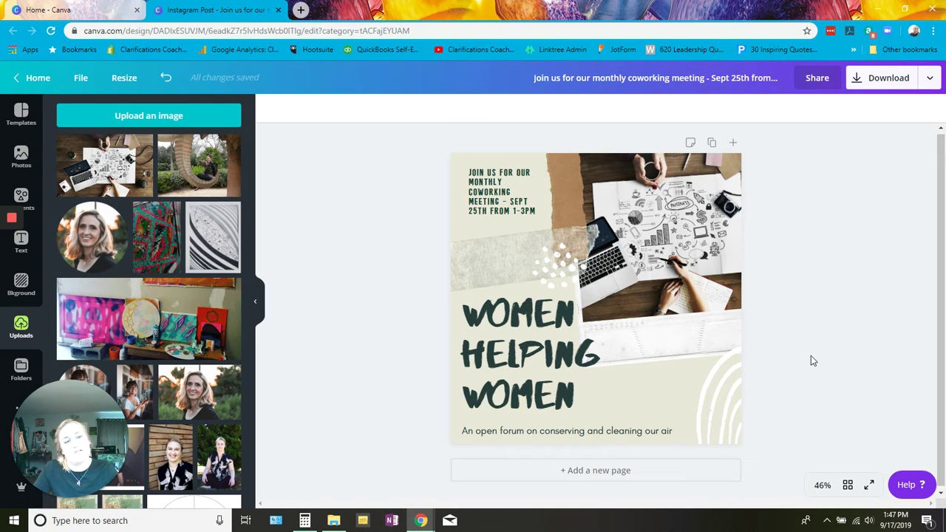
Step: Replace the subtitle below the heading with "Register at meetup.com"
left_click(655, 428)
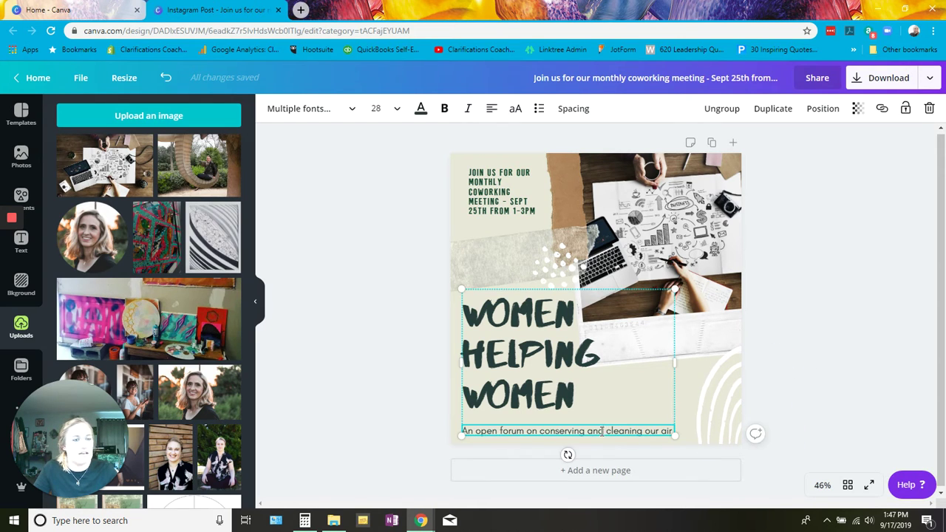
left_click(601, 433)
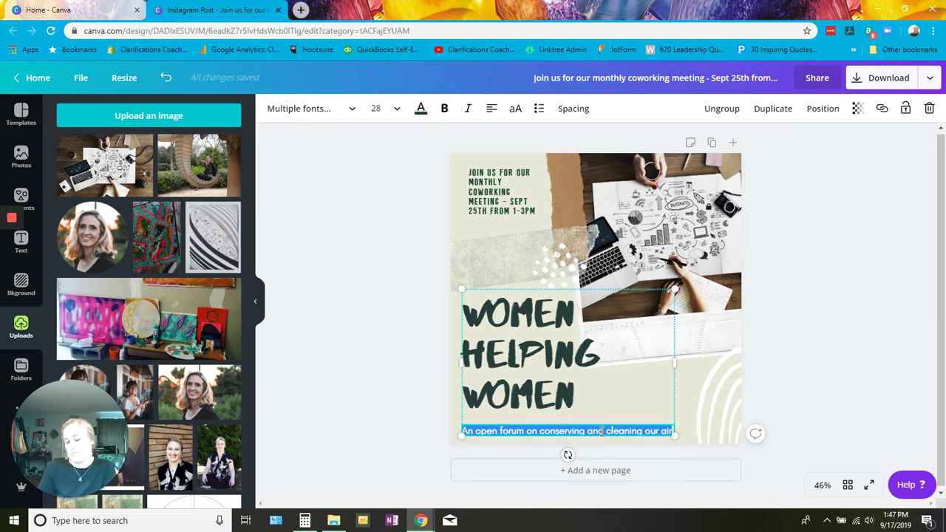
type("at")
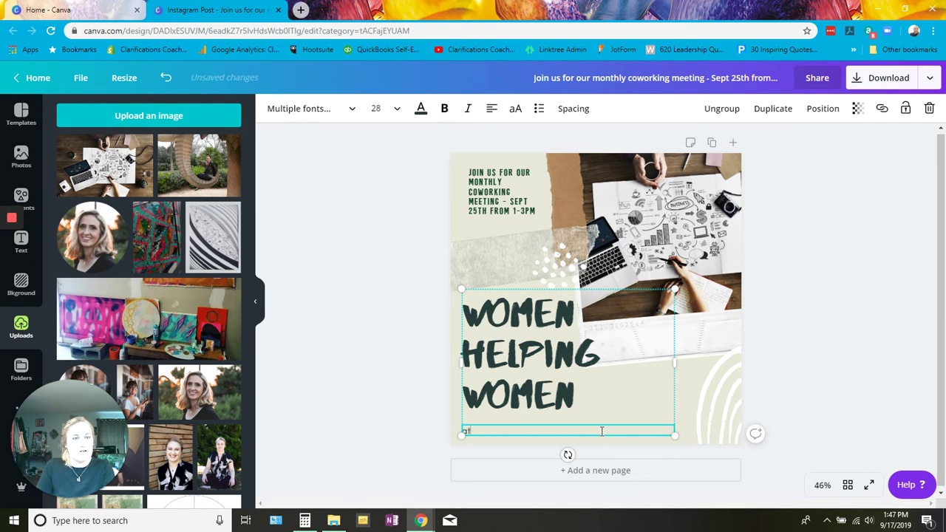
type("Register")
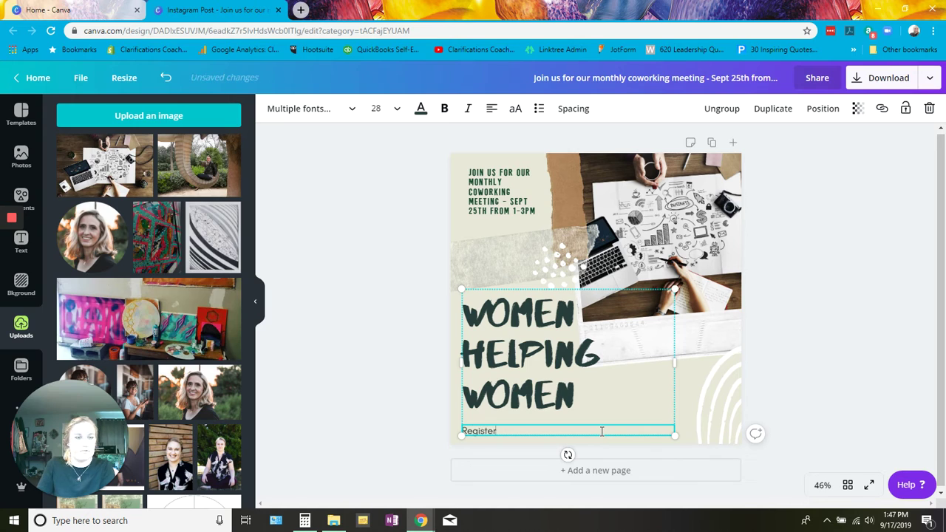
type(" at meet")
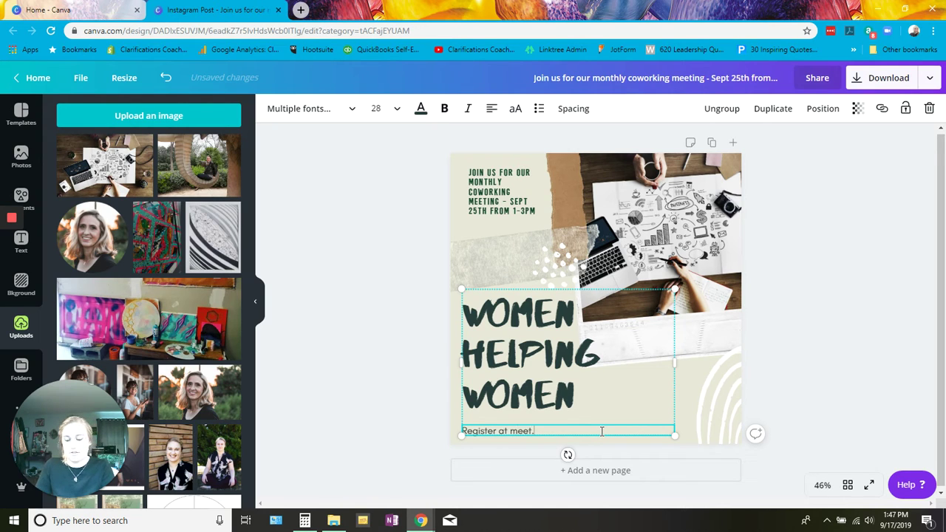
type("u")
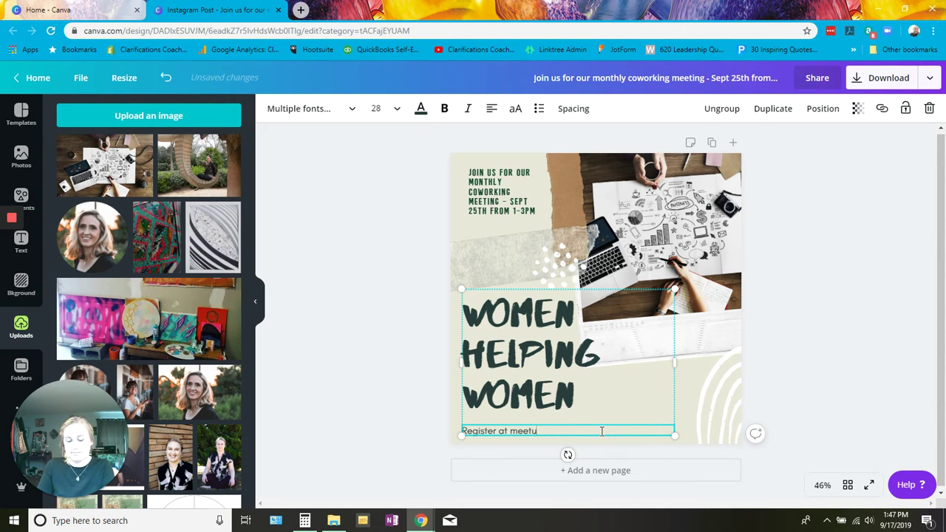
type("p.com")
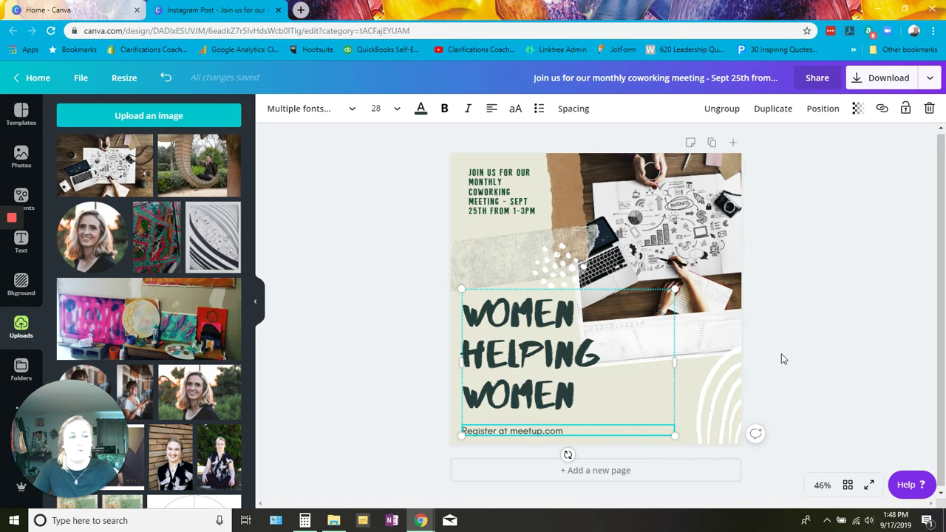
left_click(793, 339)
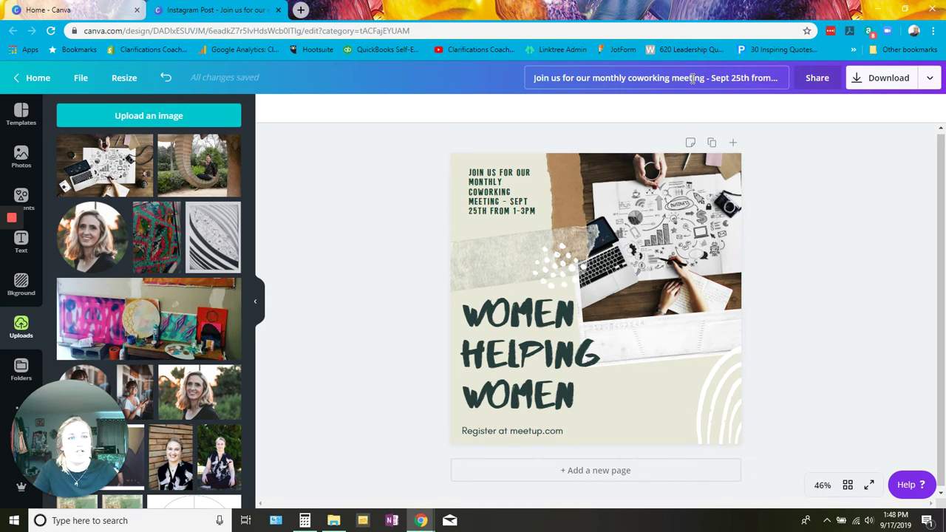
Step: Rename the design as "monthly coworking post"
left_click(561, 77)
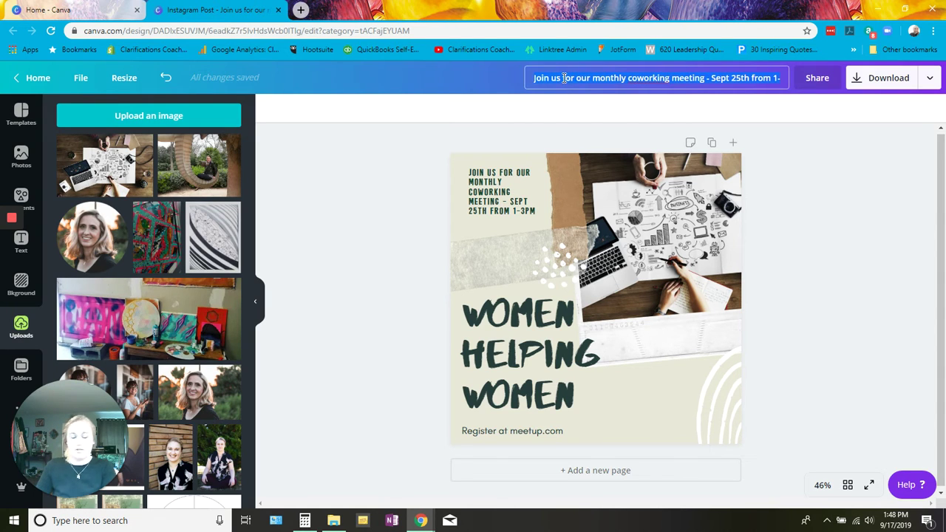
key("ctrl+a")
key("BackSpace")
type("monthy")
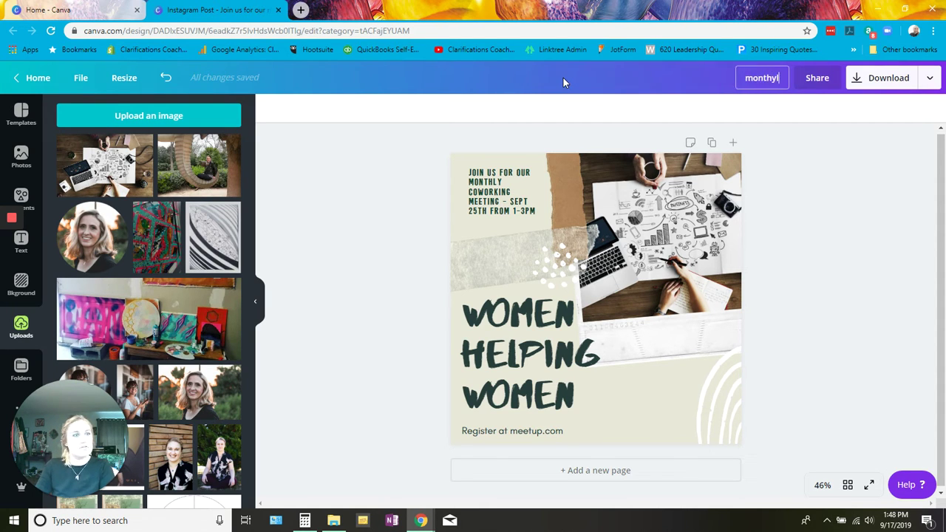
key("BackSpace")
type("ly coro")
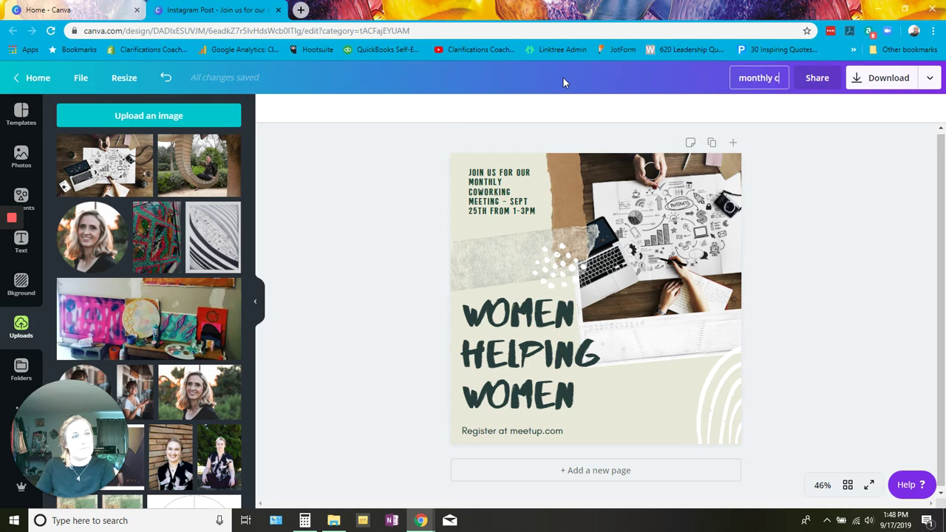
key("BackSpace")
key("BackSpace")
type("wor")
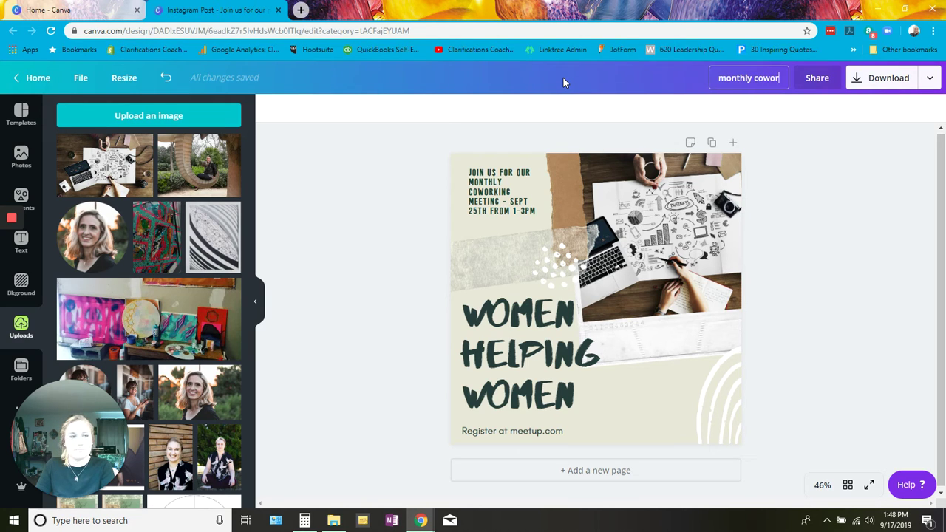
type("king")
key("BackSpace")
key("BackSpace")
key("BackSpace")
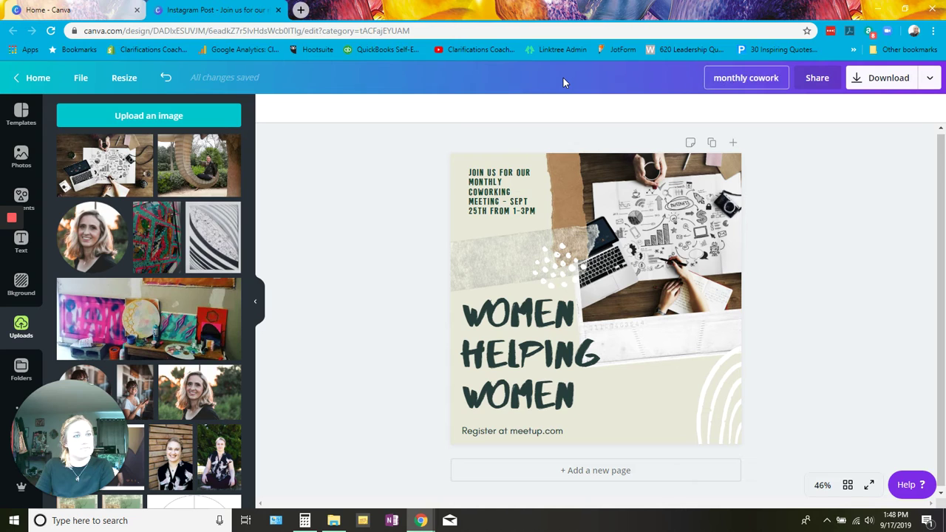
type("ing post")
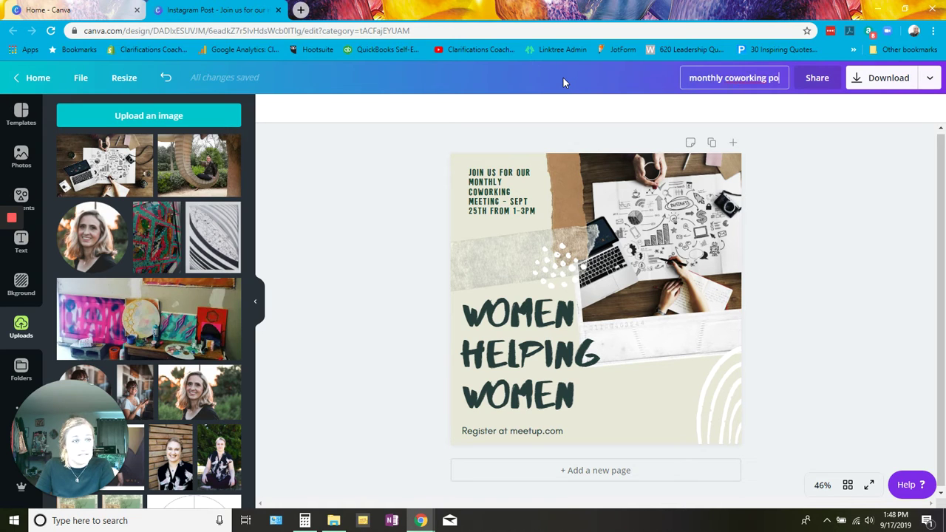
left_click(812, 186)
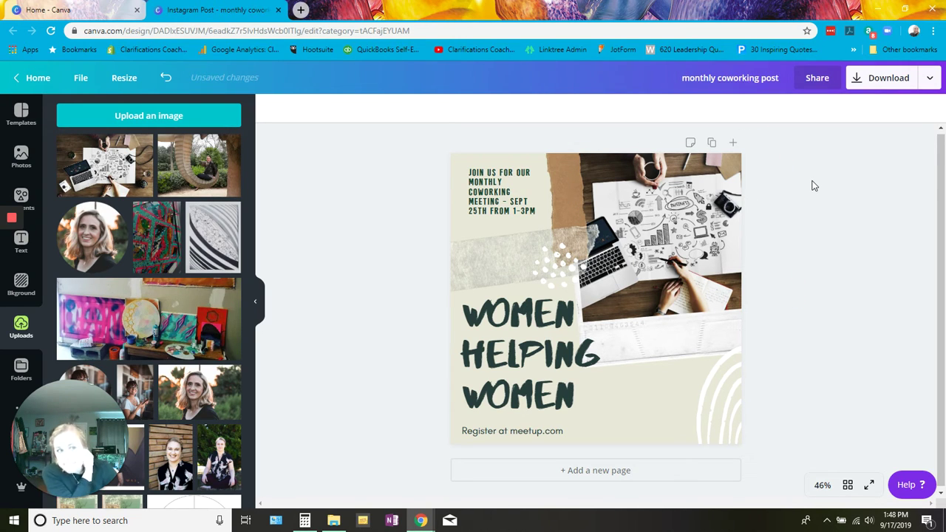
Step: Examine the full list of publishing options available for the finished post
left_click(908, 80)
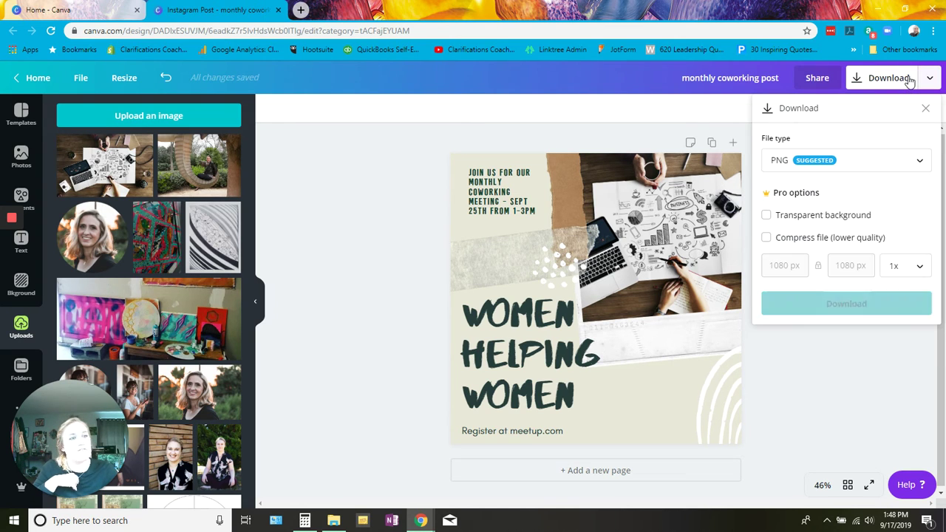
left_click(932, 80)
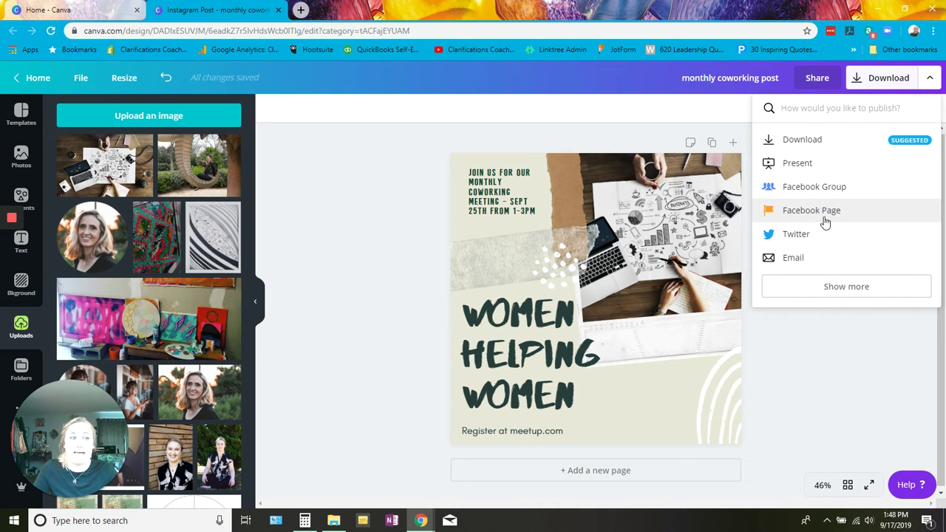
left_click(820, 288)
scroll(829, 280, "down", 2)
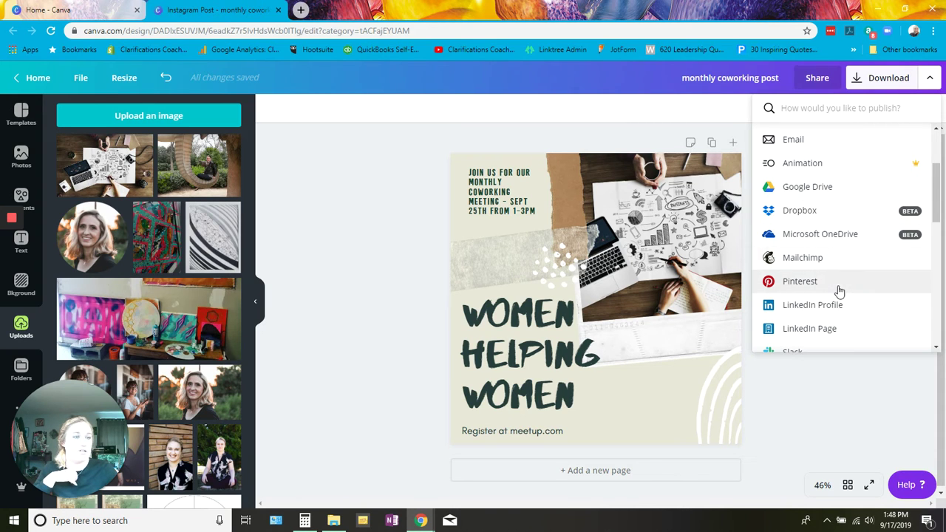
scroll(839, 291, "down", 1)
scroll(840, 289, "down", 1)
scroll(846, 277, "down", 2)
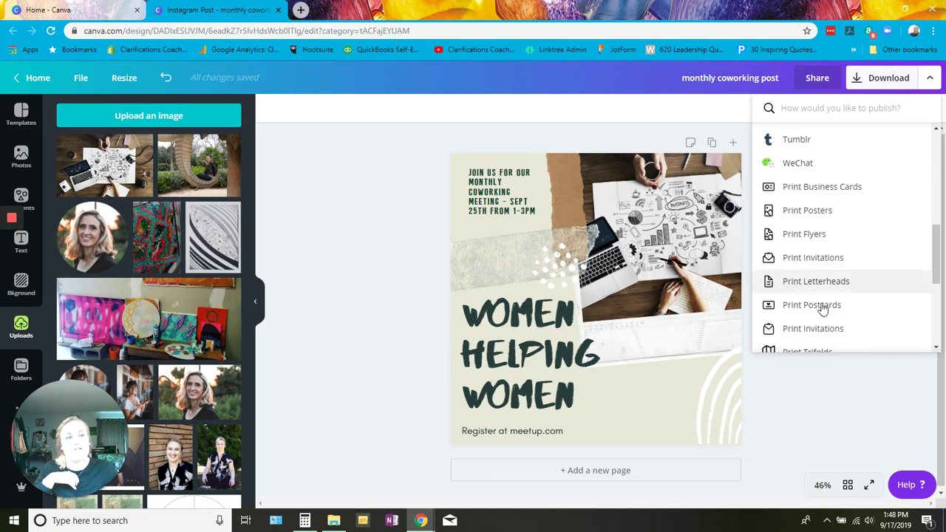
scroll(828, 334, "down", 2)
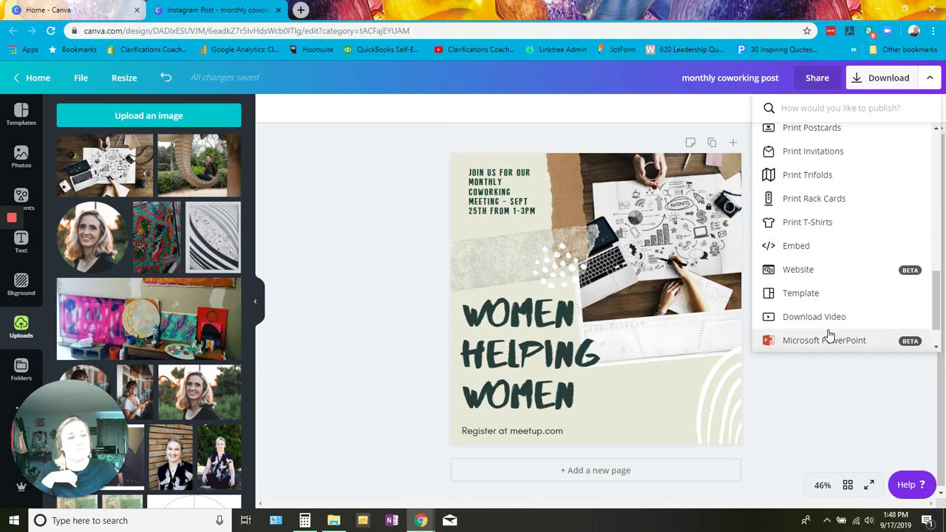
scroll(831, 334, "down", 1)
scroll(830, 334, "down", 1)
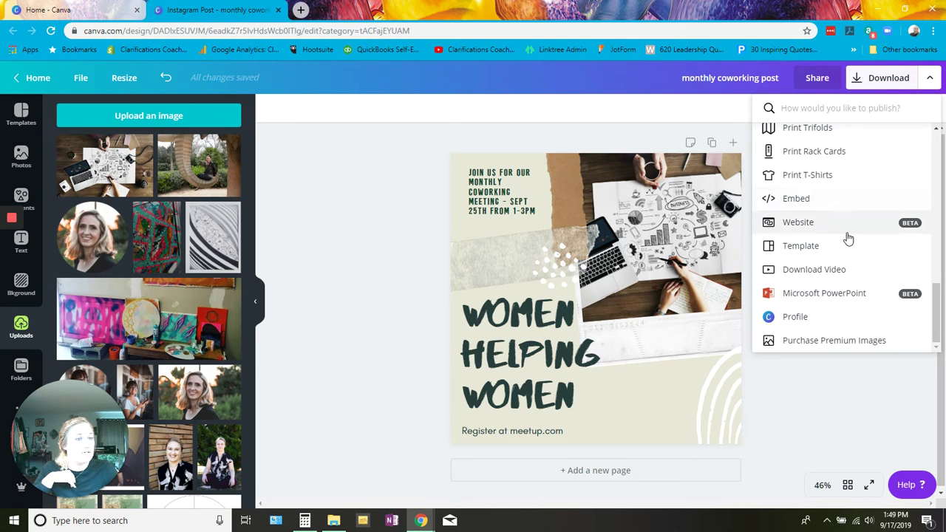
scroll(847, 242, "up", 6)
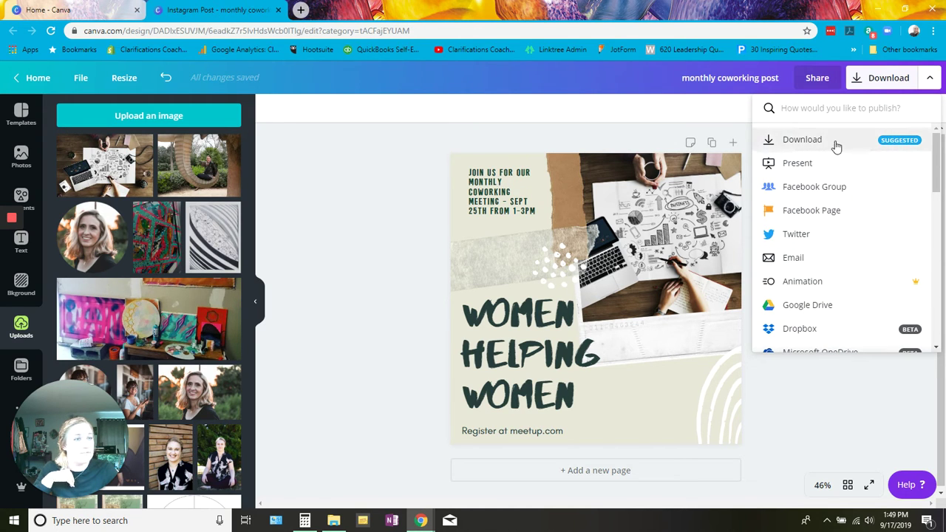
Step: Download the post as a PNG named "monthly coworking post" into the "canva - text over photos" folder and dismiss the download notices
left_click(835, 144)
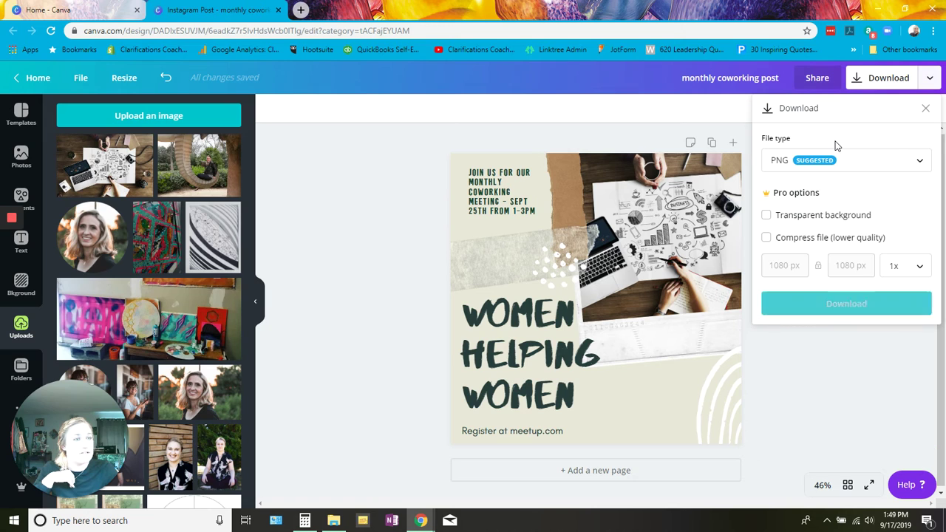
left_click(919, 162)
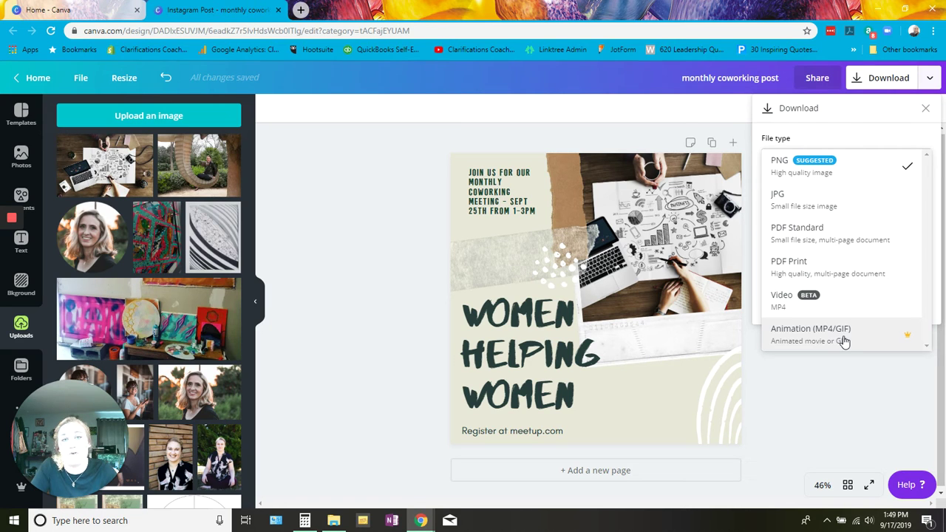
left_click(845, 167)
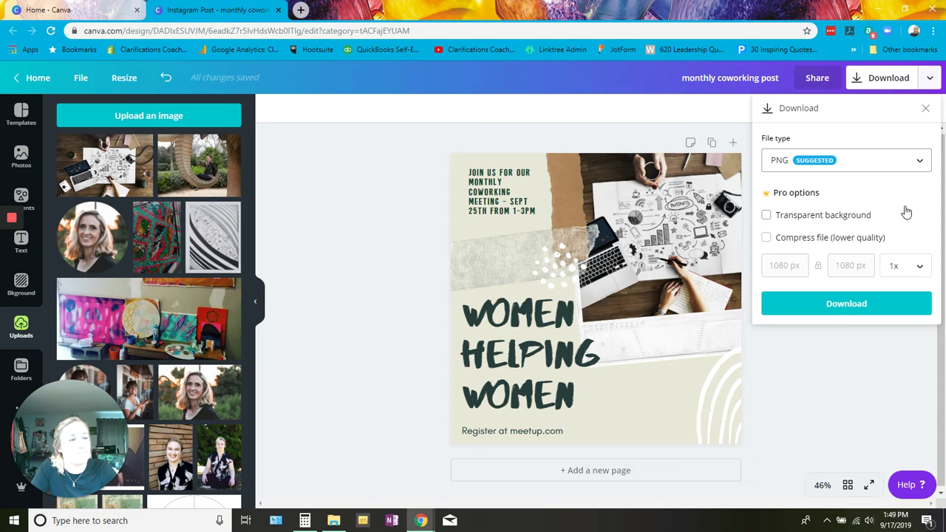
left_click(853, 312)
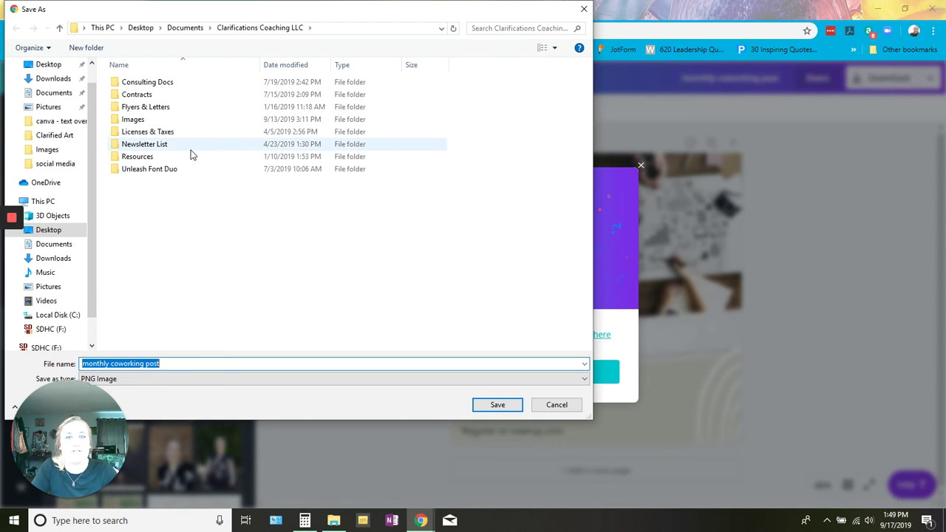
left_click(60, 121)
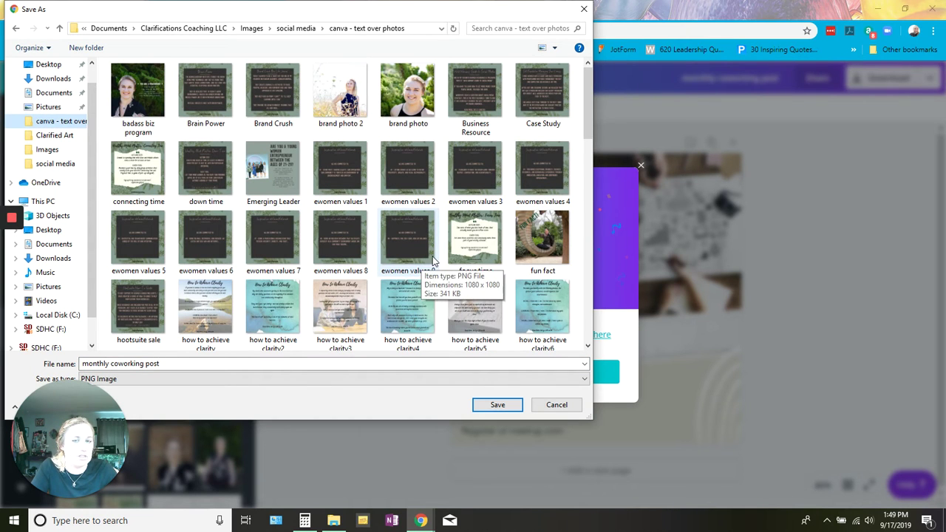
left_click(498, 406)
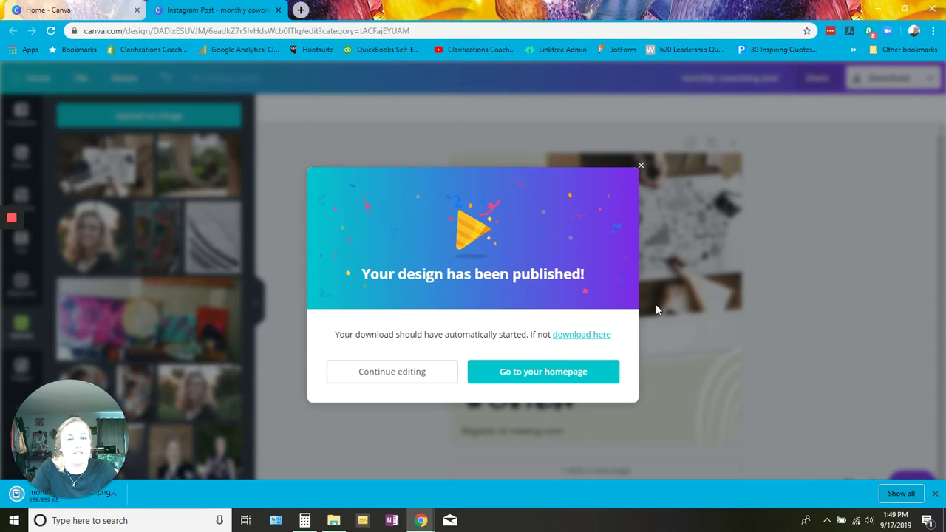
left_click(935, 493)
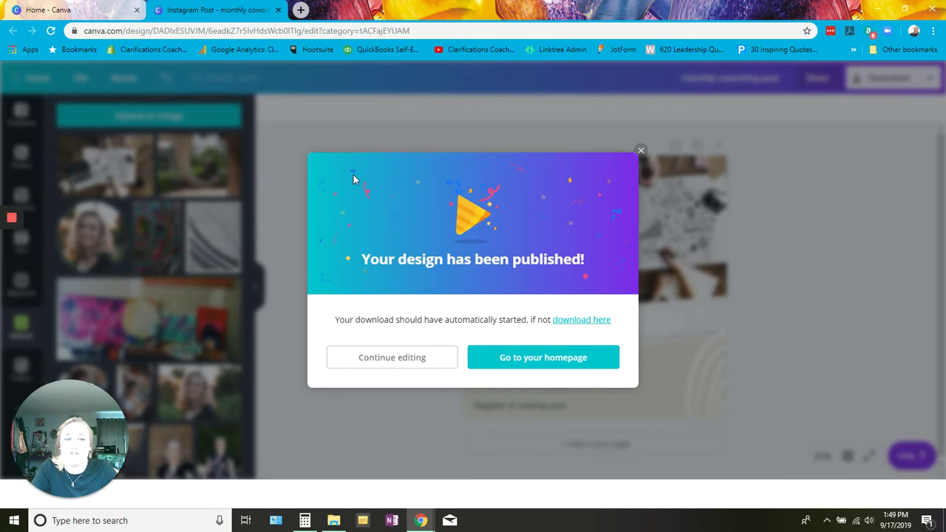
left_click(354, 173)
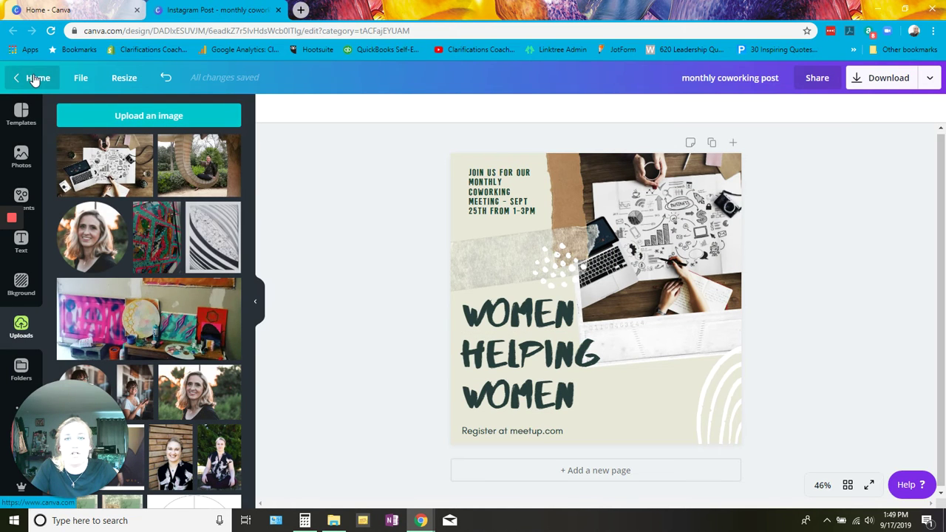
Step: Return to the homepage and start a new blank Presentation design
left_click(34, 78)
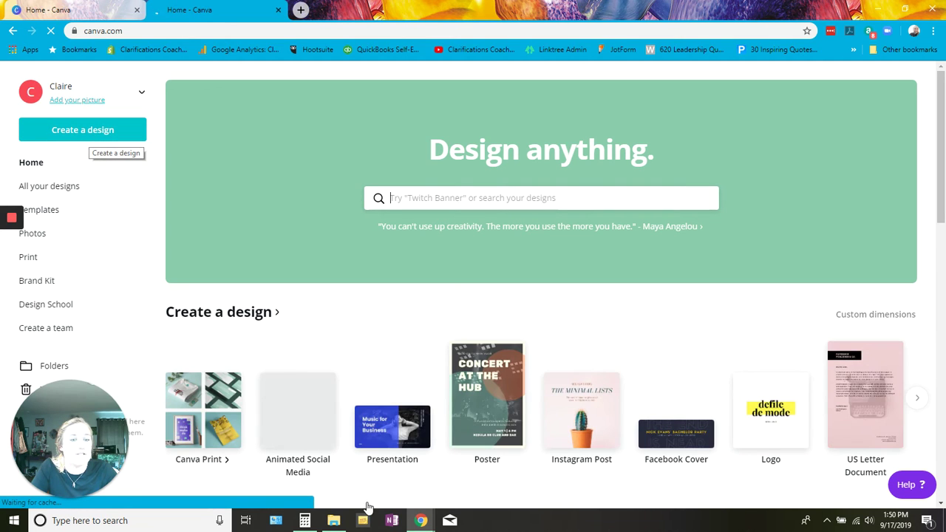
left_click(397, 430)
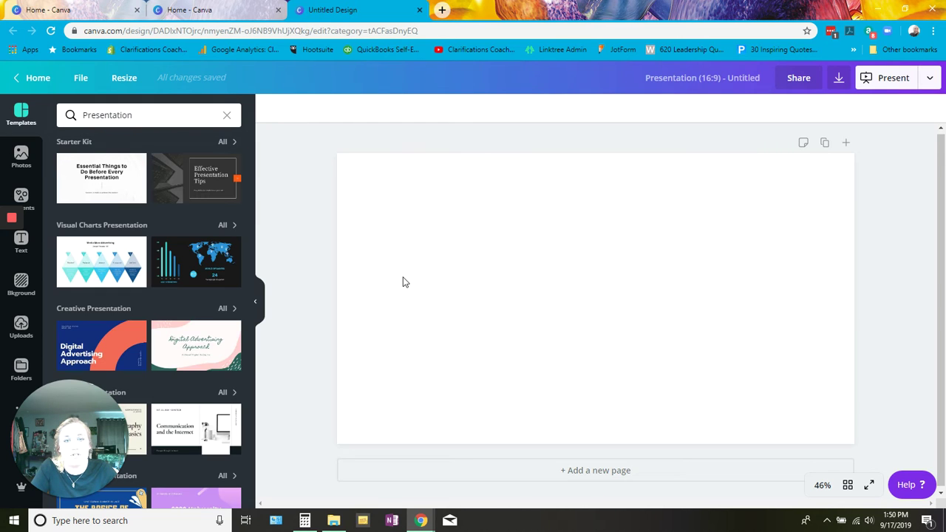
Step: Browse the presentation template categories and show all Creative Presentation templates
scroll(204, 284, "down", 3)
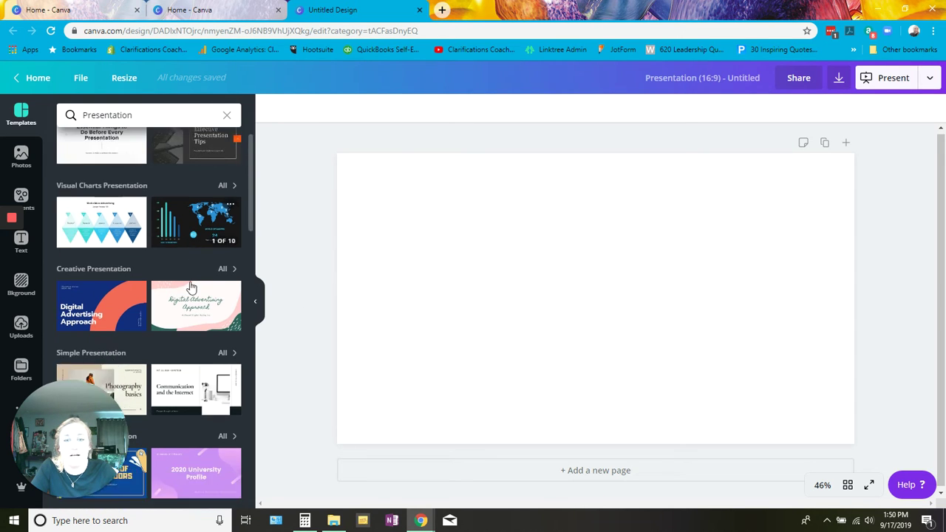
scroll(196, 286, "down", 4)
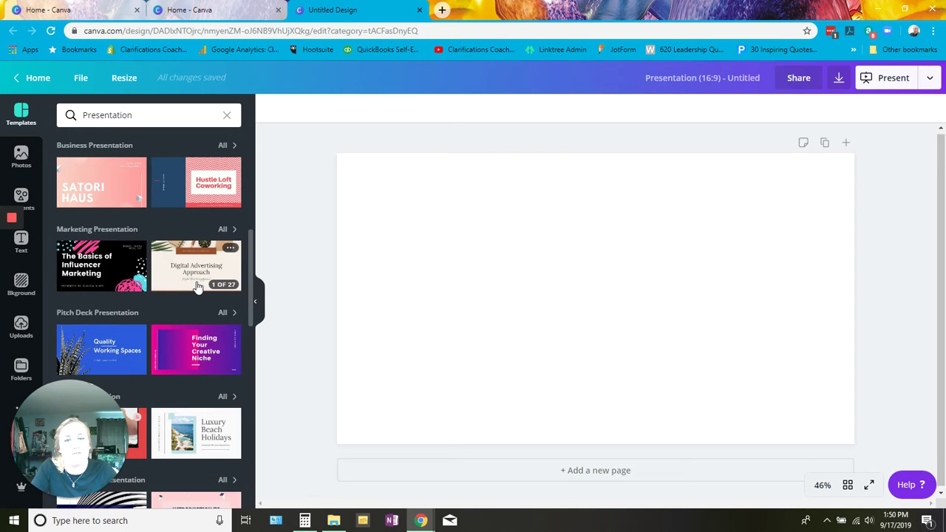
scroll(198, 287, "down", 2)
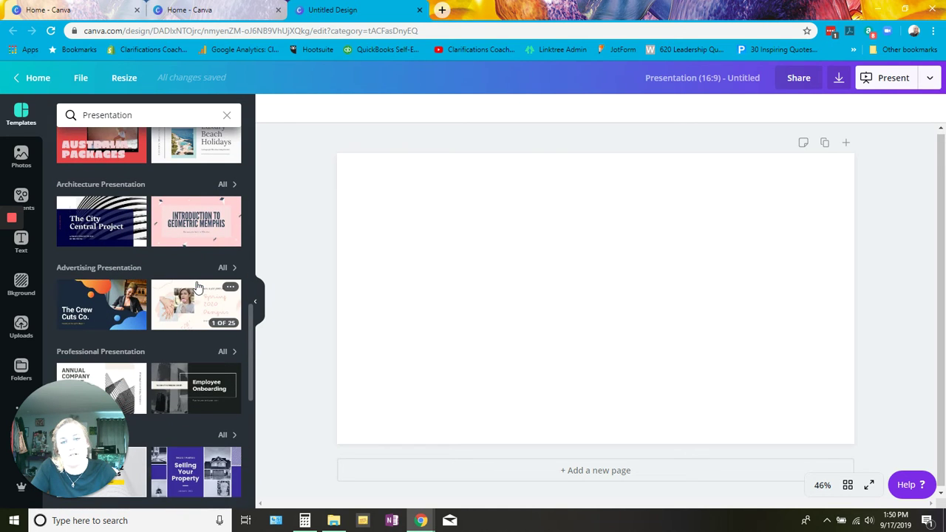
scroll(187, 273, "up", 10)
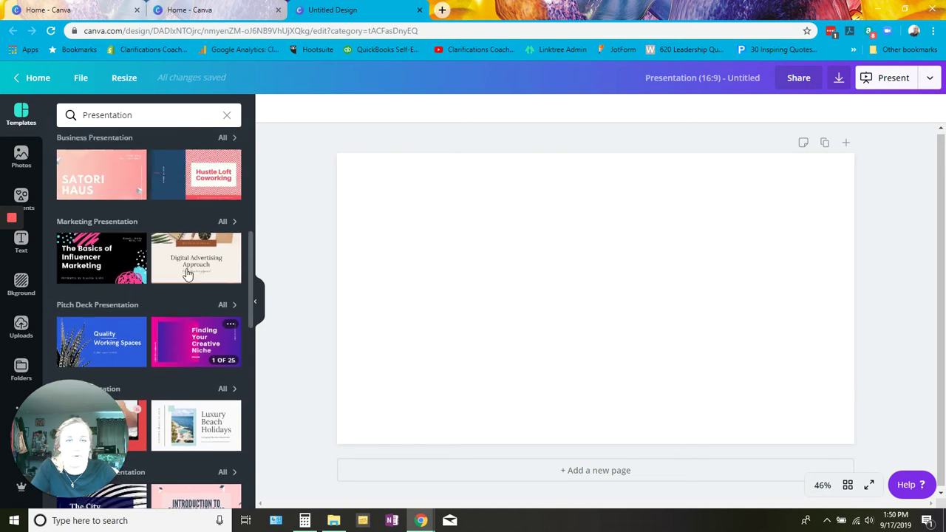
mouse_move(189, 274)
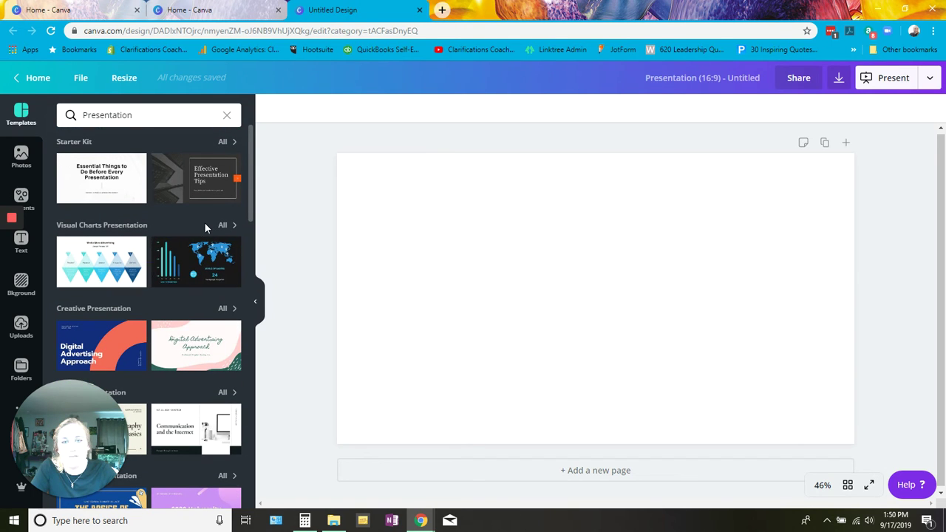
scroll(204, 224, "down", 3)
scroll(203, 225, "up", 1)
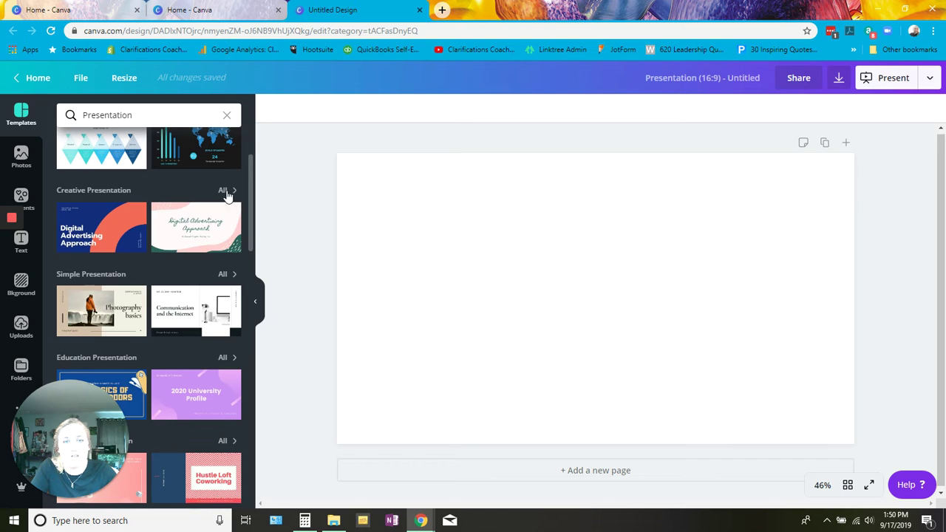
left_click(225, 191)
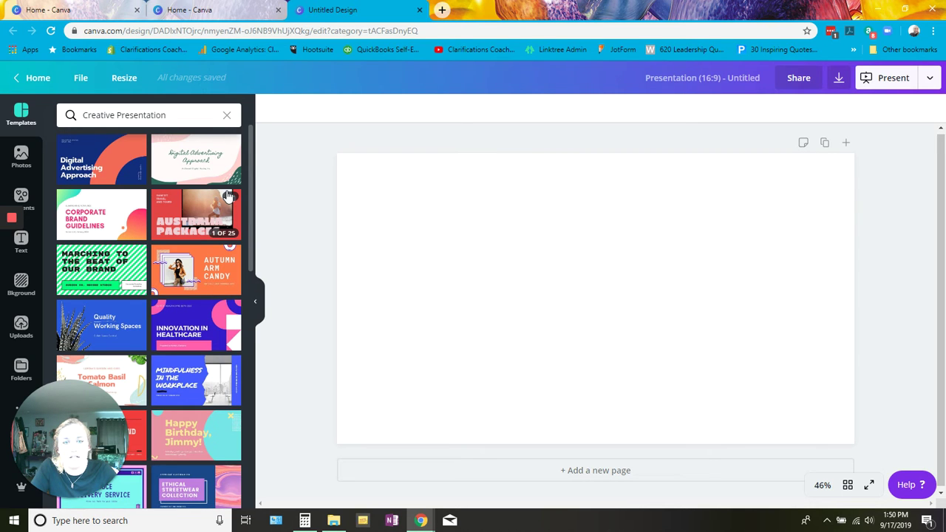
Step: Open the Blue Workplace Keynote Presentation template and apply its "Mindfulness in the Workplace" cover layout to the first page
scroll(229, 196, "down", 2)
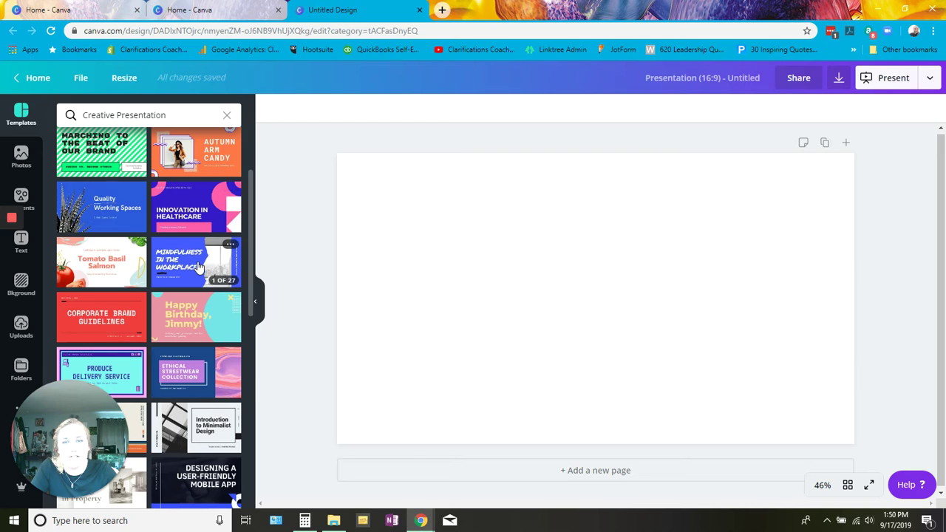
left_click(198, 266)
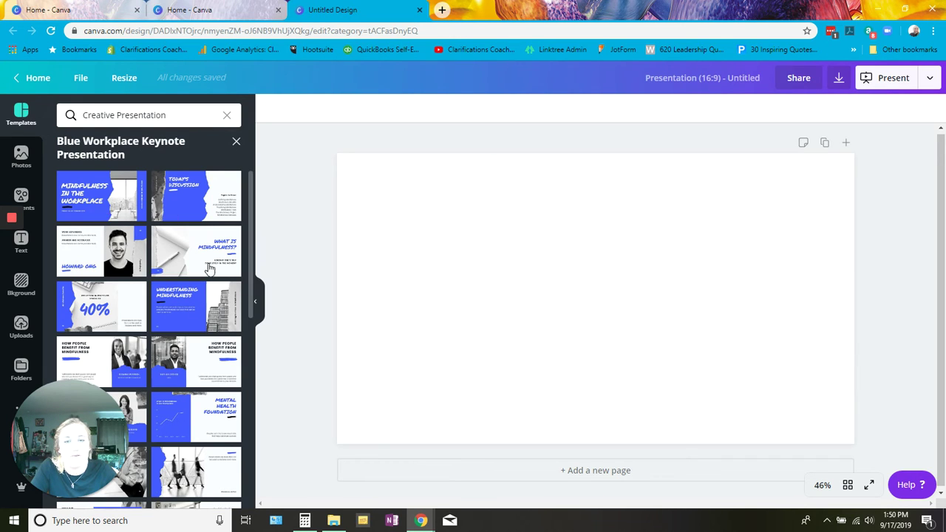
scroll(150, 280, "down", 6)
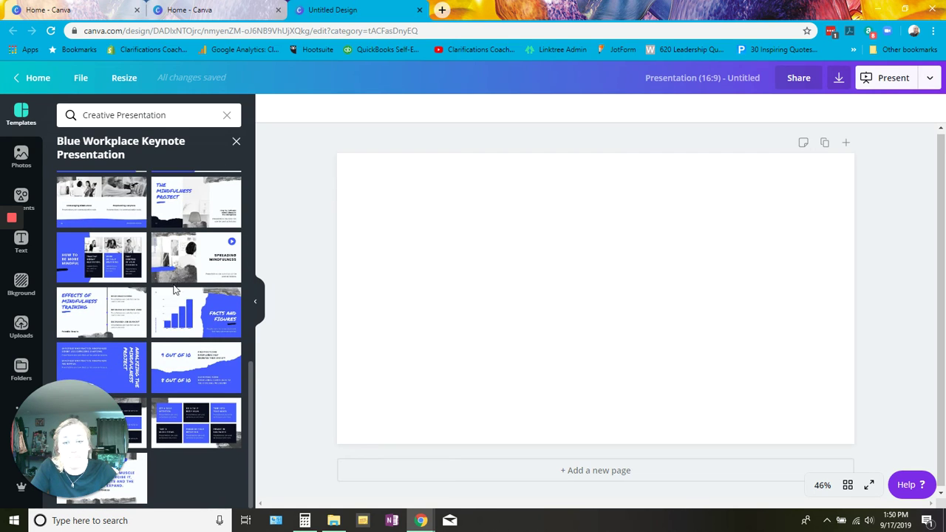
scroll(169, 295, "up", 8)
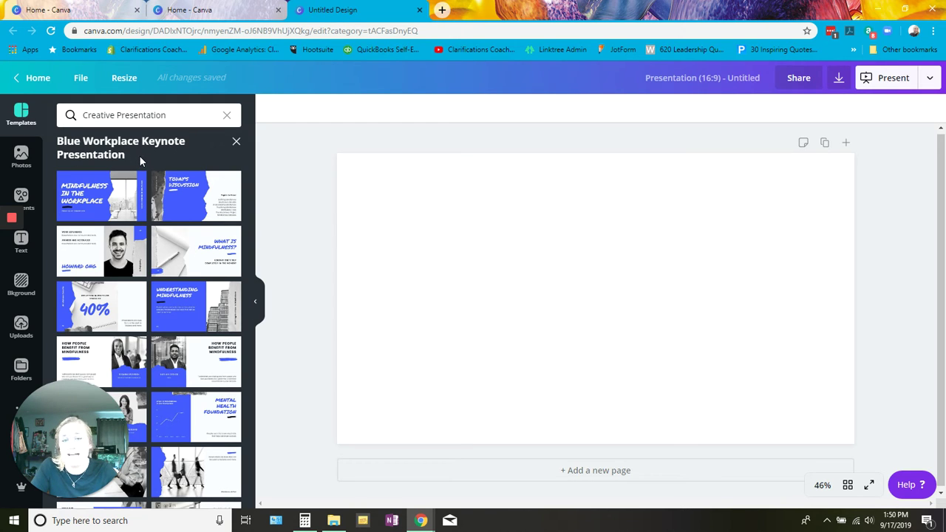
left_click(115, 206)
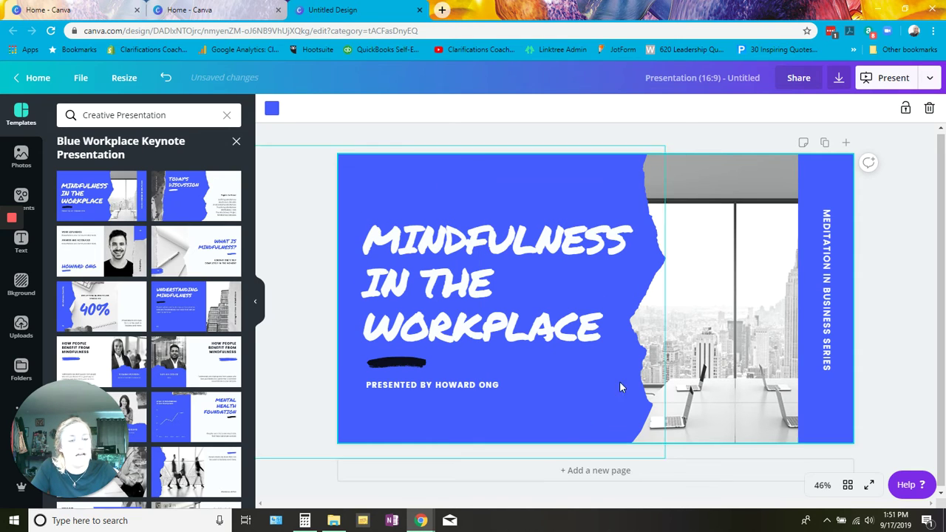
Step: Add a second page and apply the template's "Today's Discussion" layout to it
left_click(589, 473)
scroll(514, 344, "up", 2)
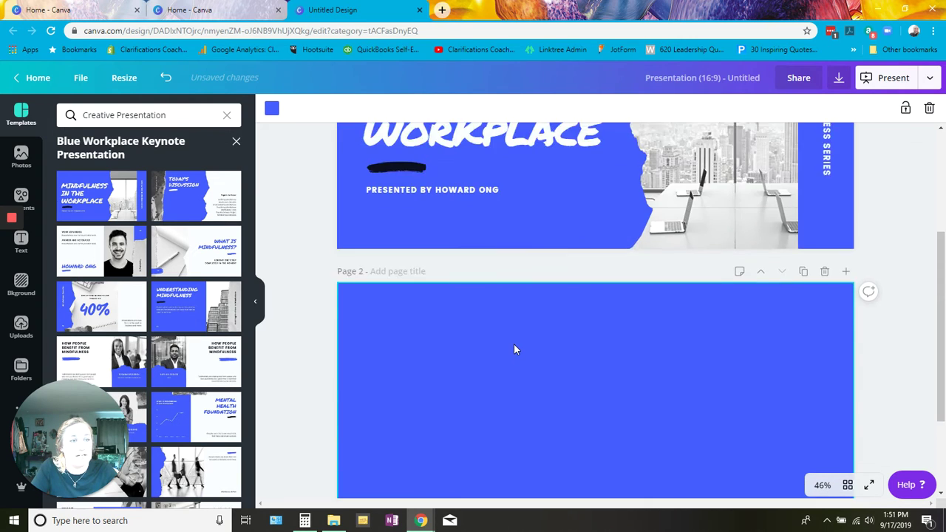
scroll(515, 348, "down", 2)
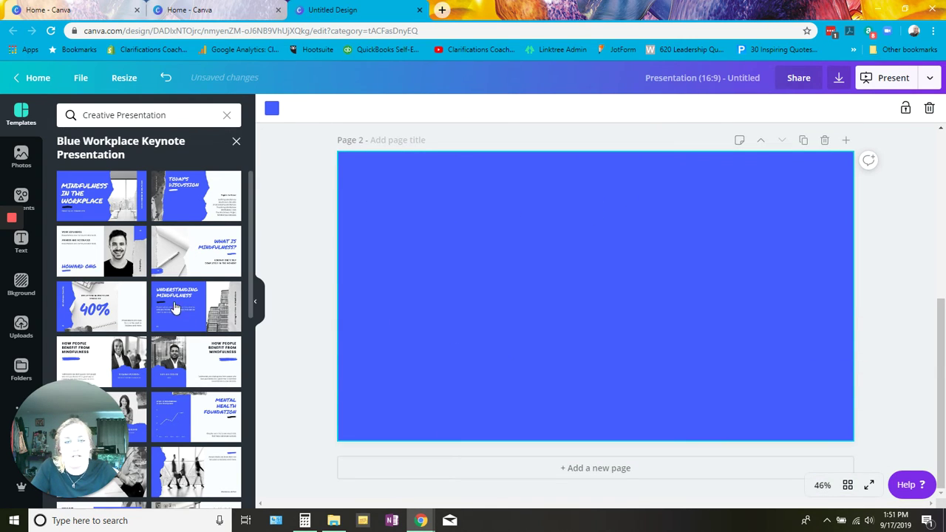
left_click(205, 210)
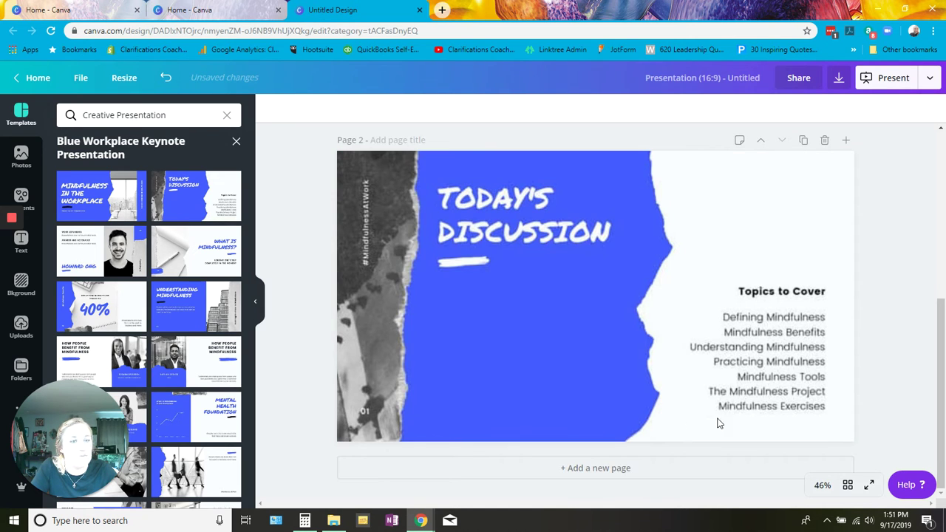
Step: Add a third page and apply the template's "40%" stress-reduction layout to it
scroll(687, 376, "up", 5)
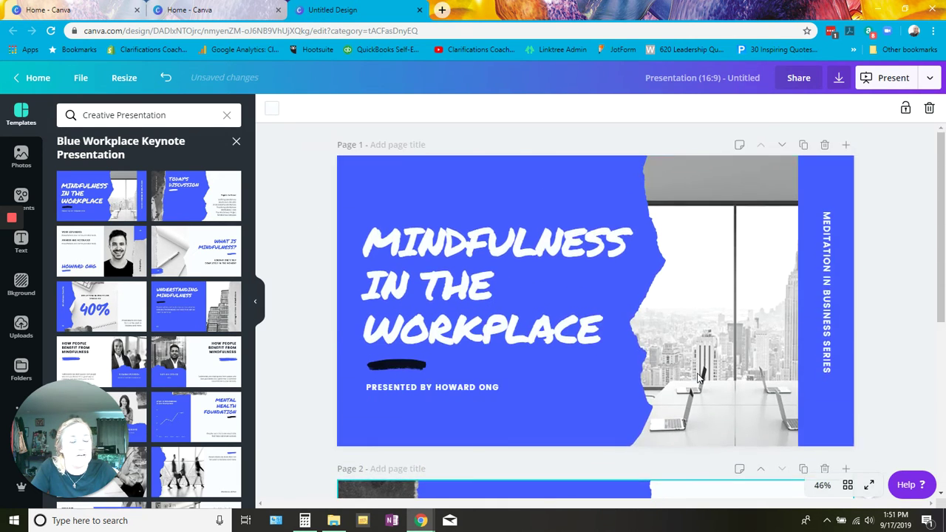
scroll(679, 365, "down", 5)
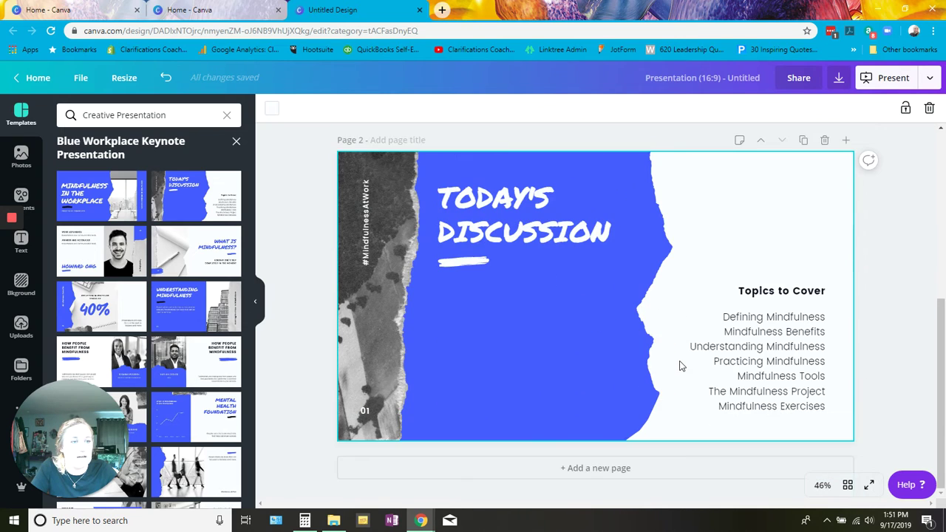
left_click(592, 473)
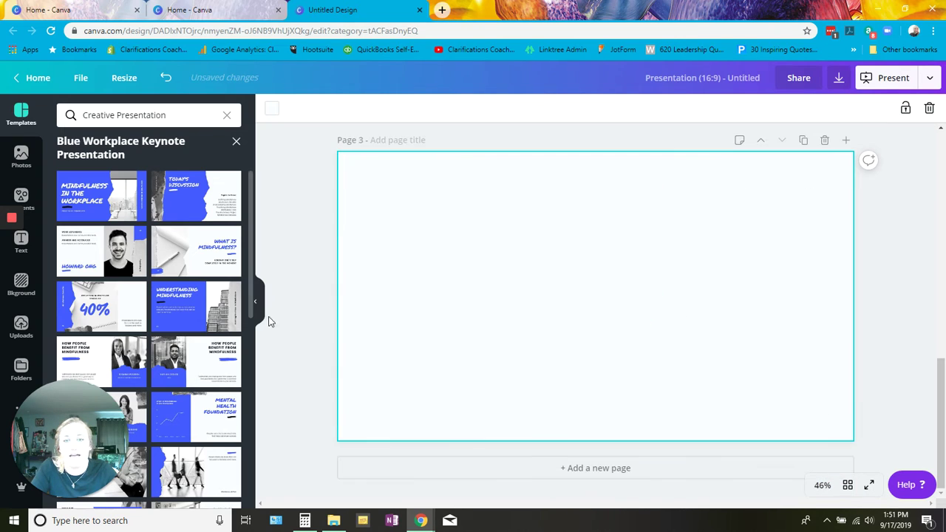
left_click(100, 316)
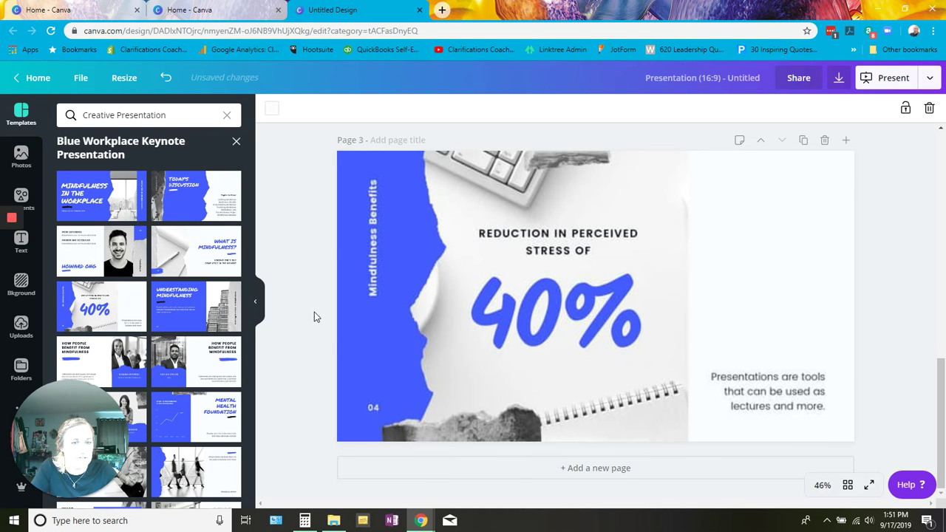
left_click(312, 318)
Step: Change the font of the cover title "Mindfulness in the Workplace" on page 1 to the brand font Unleash San Serif
scroll(312, 317, "up", 2)
scroll(312, 315, "up", 10)
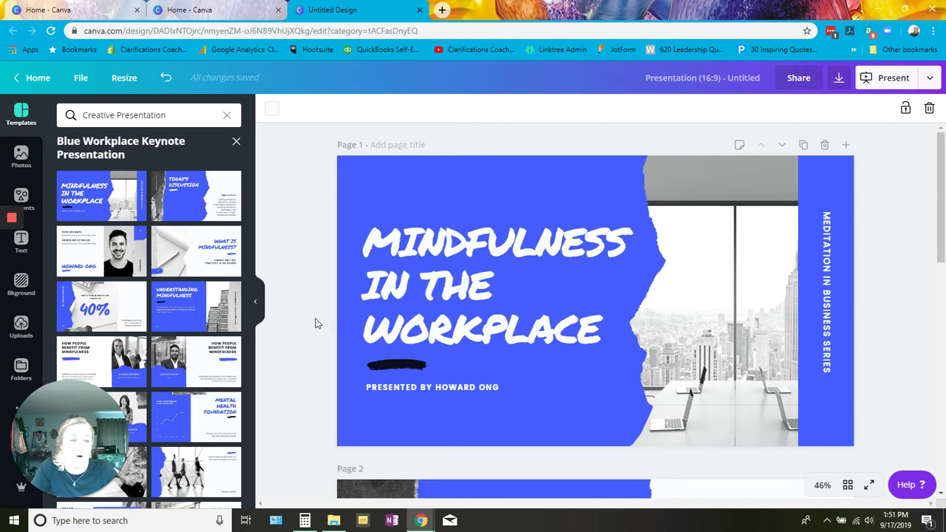
left_click(427, 292)
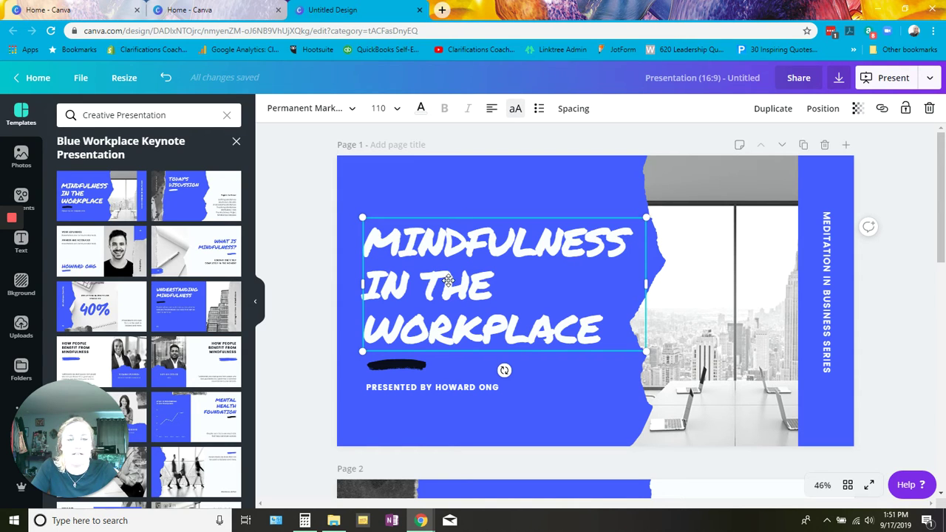
left_click(325, 111)
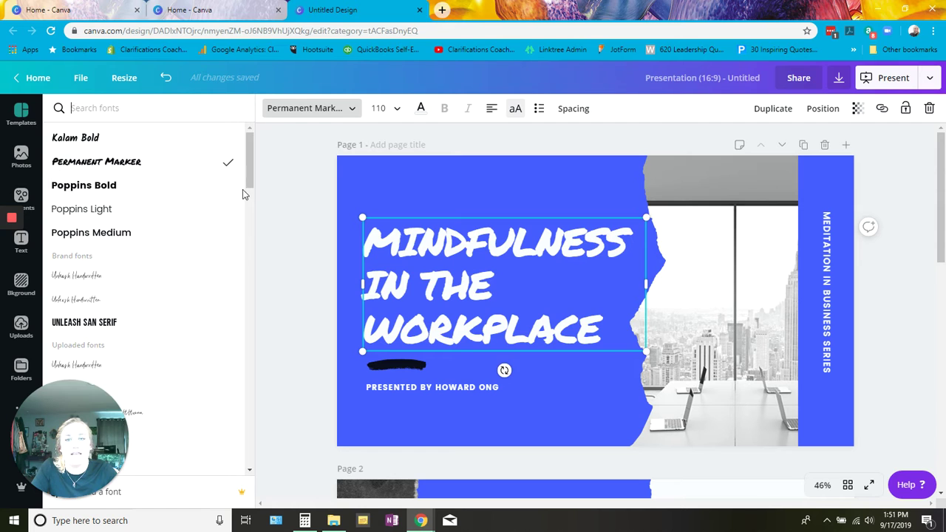
scroll(244, 194, "down", 1)
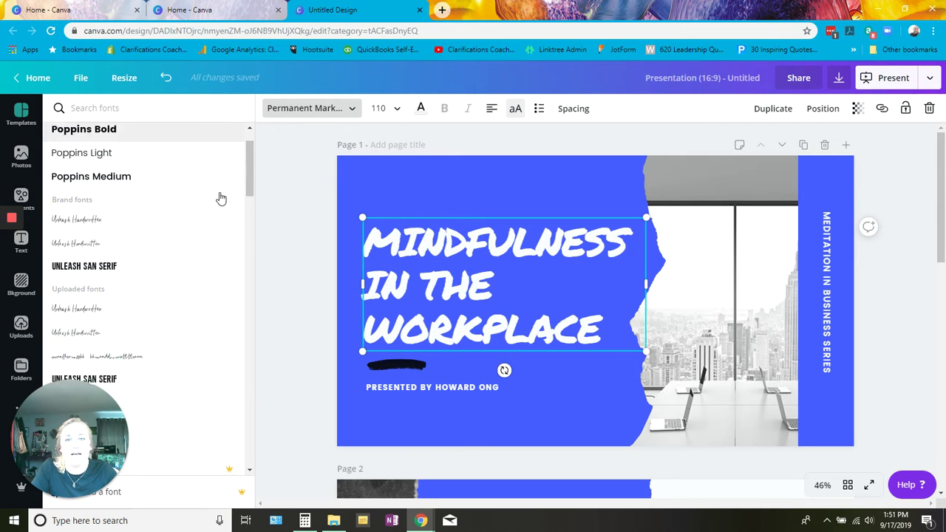
left_click(104, 270)
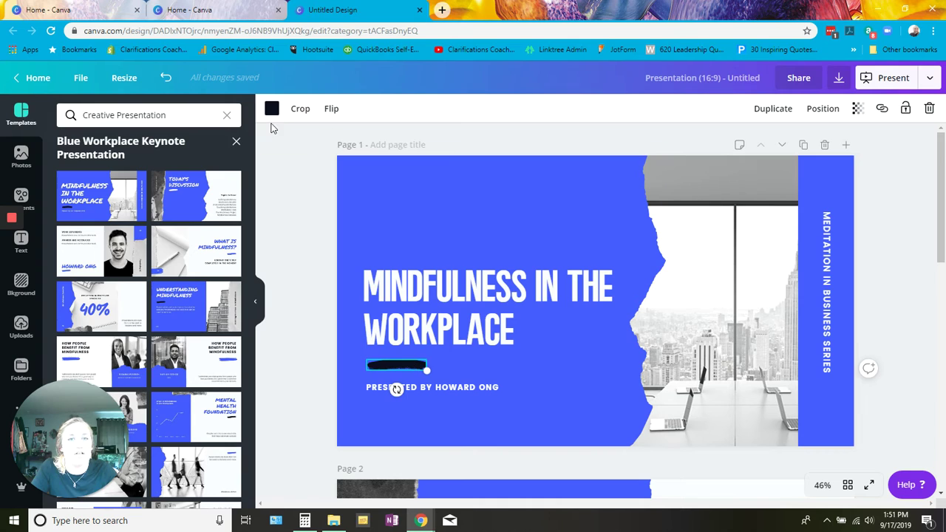
left_click(460, 313)
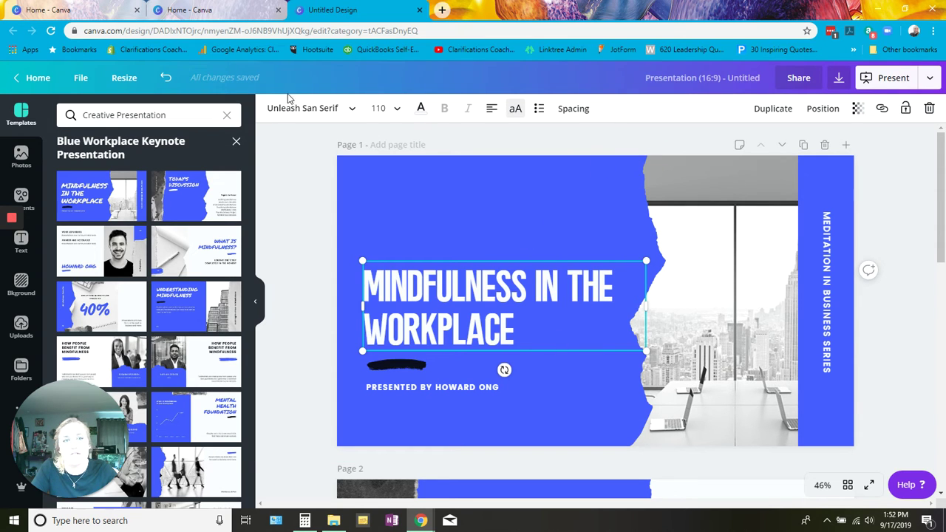
Step: Recolor the brush stroke under the cover title with the dark green brand color
left_click(403, 366)
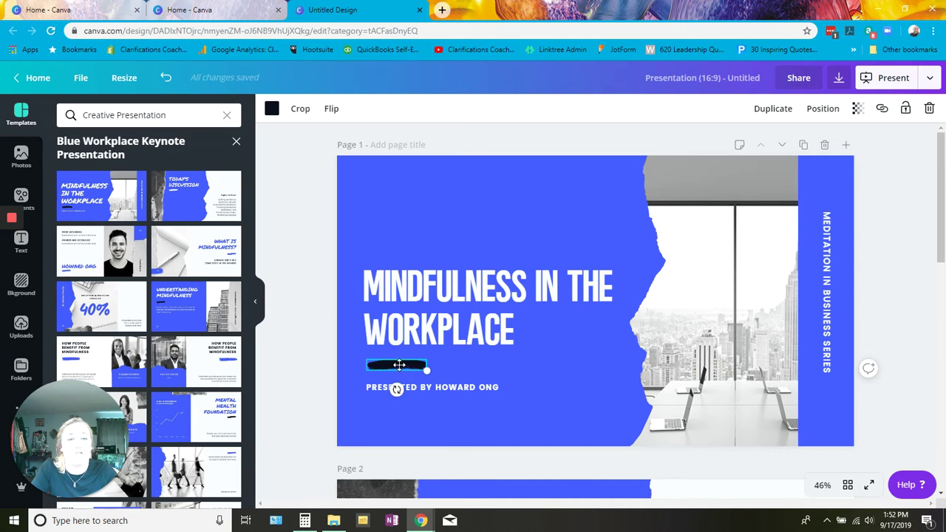
left_click(273, 111)
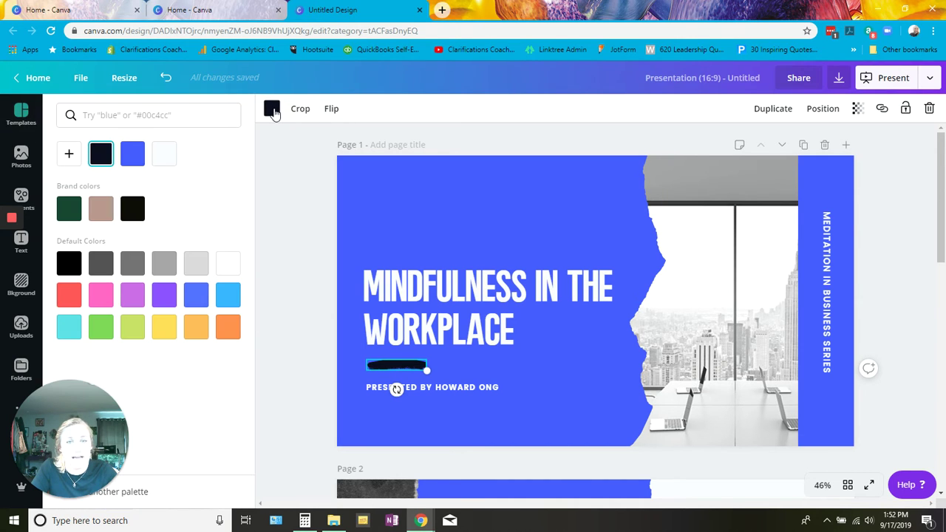
left_click(68, 213)
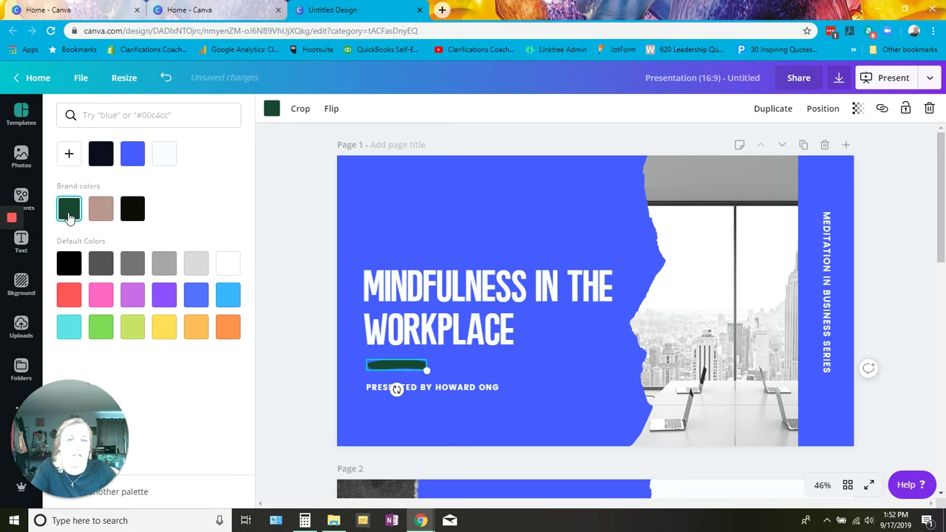
Step: Recolor the cover's large torn-edge shape and the page background behind the vertical text to the tan brand color
left_click(450, 192)
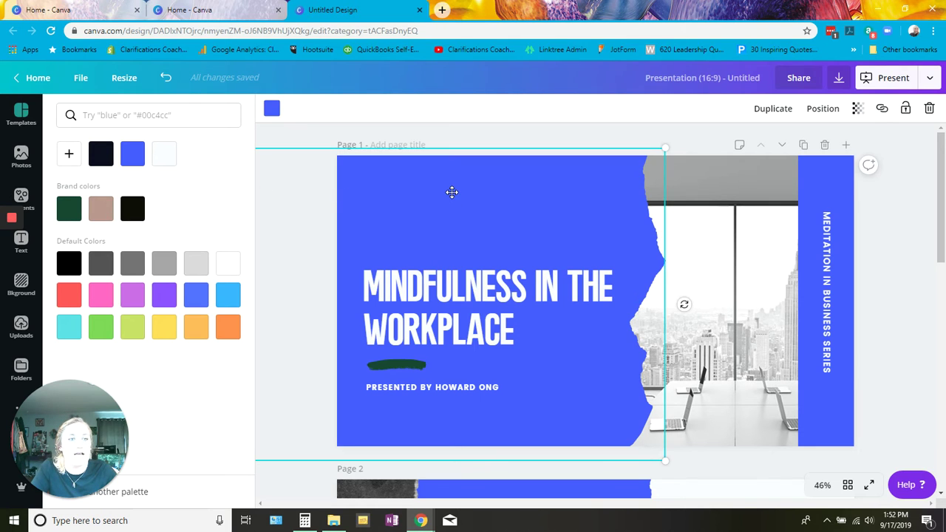
left_click(100, 208)
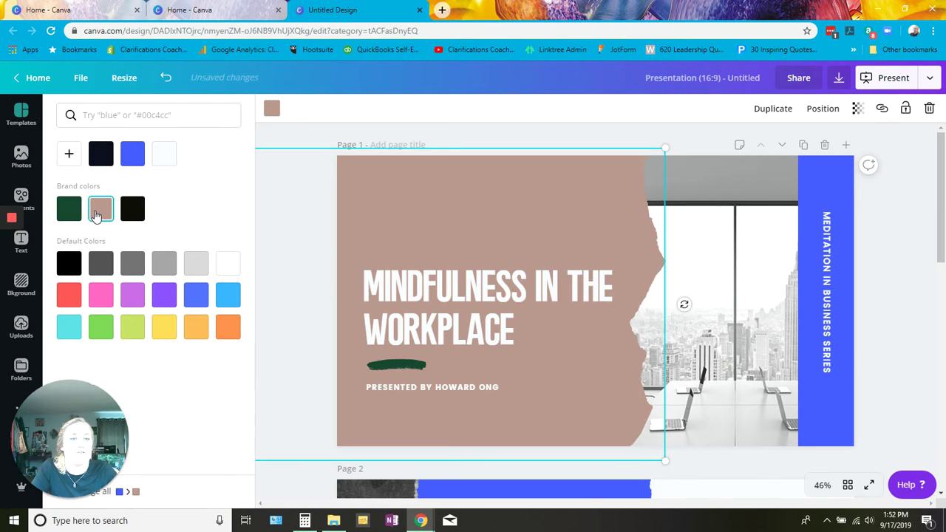
left_click(827, 181)
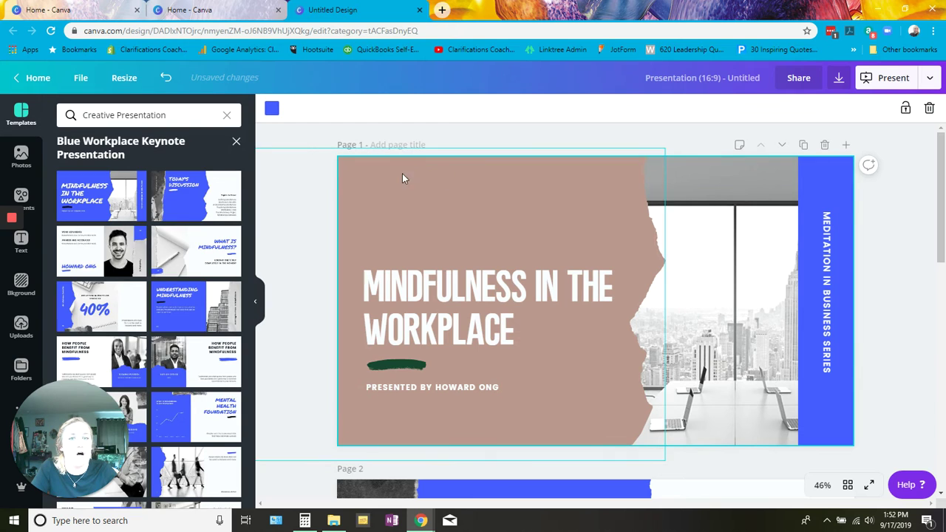
left_click(271, 109)
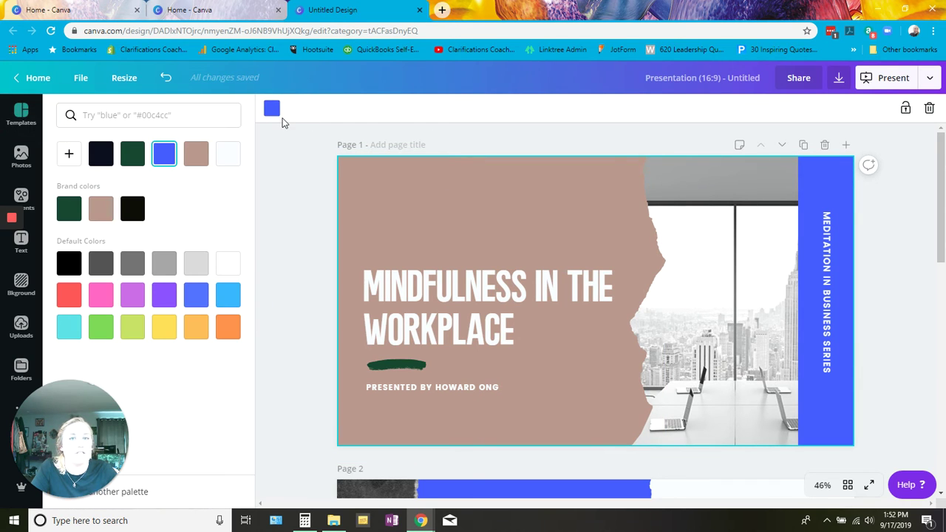
left_click(194, 151)
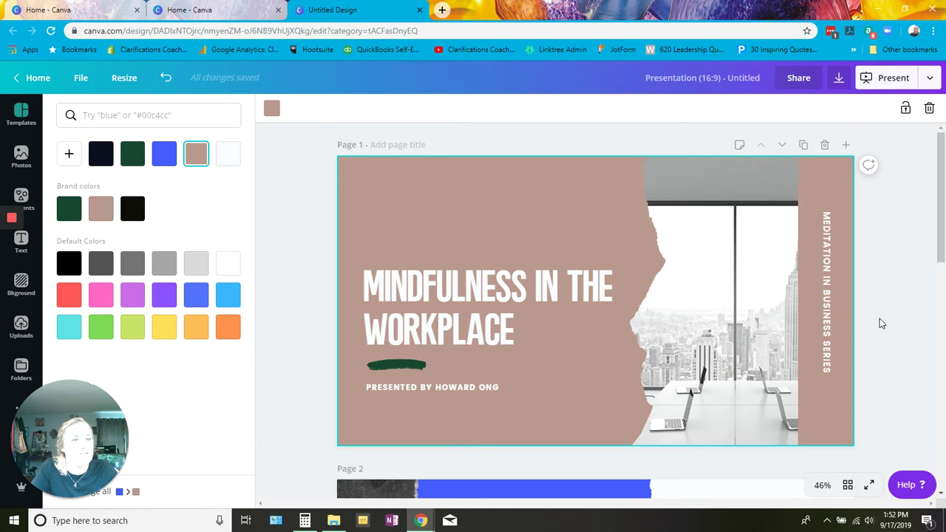
Step: Replace the presenter's name in the cover's "Presented by" line with "Clarifications Coaching"
left_click(445, 387)
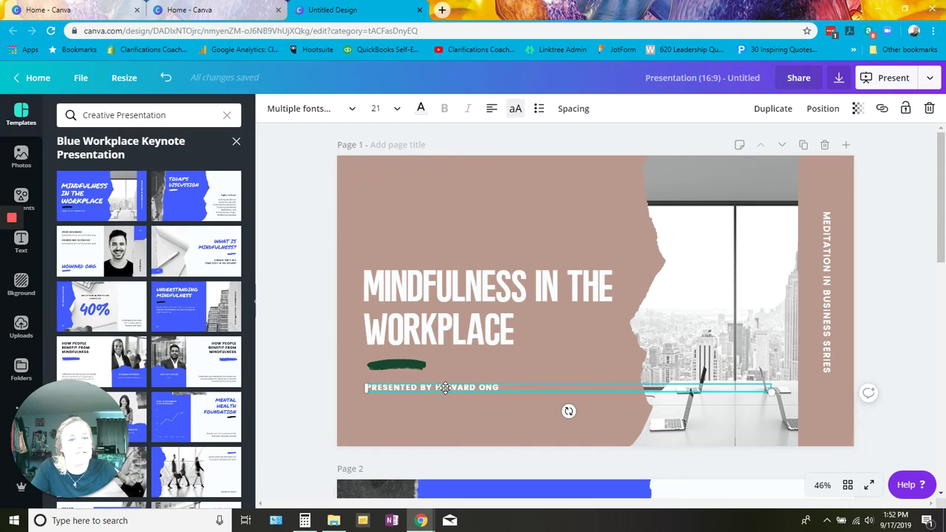
double_click(459, 387)
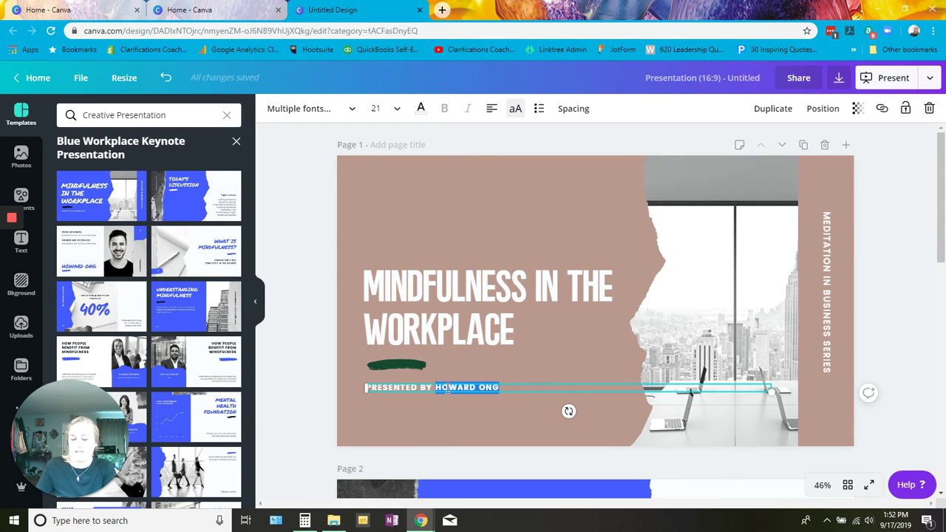
type("Clarifications C")
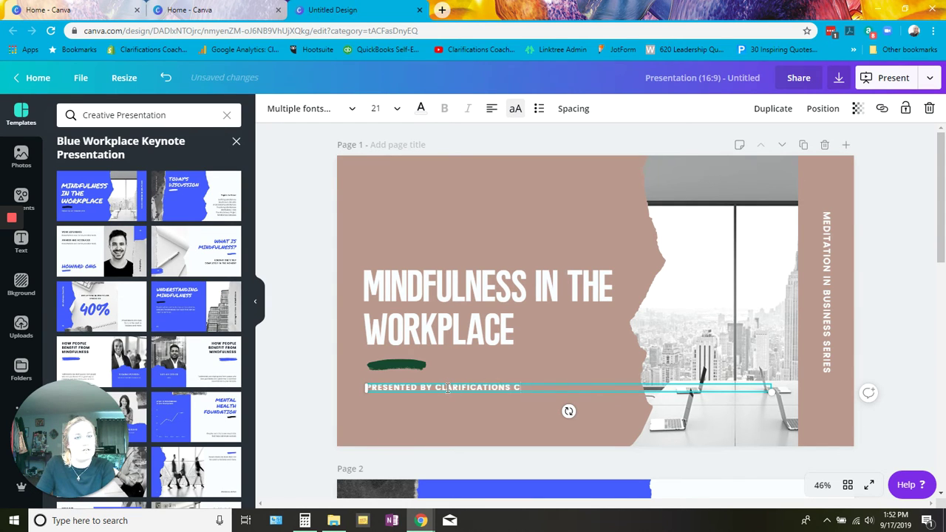
type("oachi")
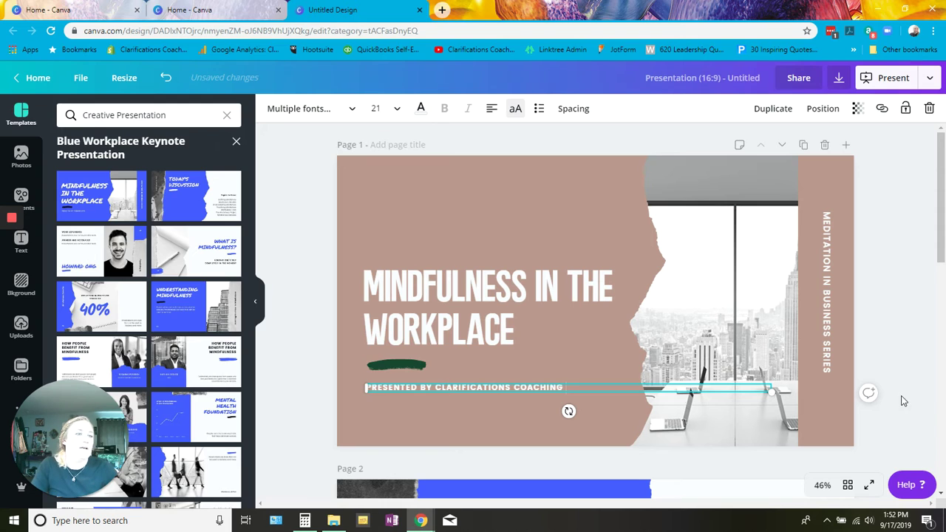
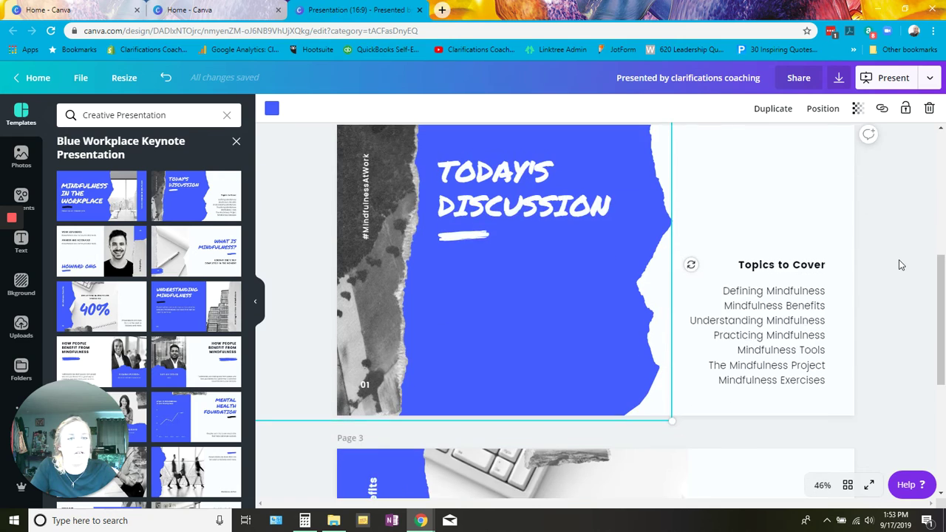
Step: Recolor the blue torn-edge shape on page 2 to the tan used on the cover
scroll(898, 259, "up", 2)
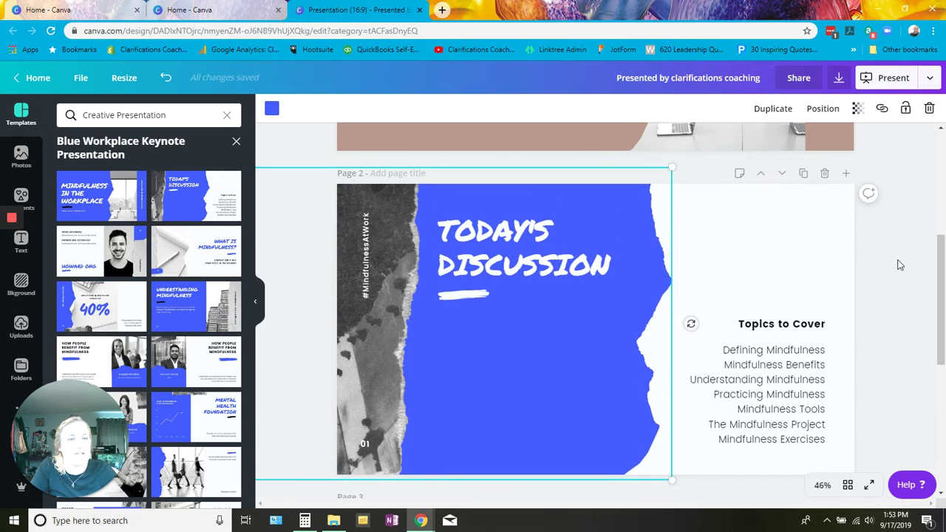
left_click(272, 111)
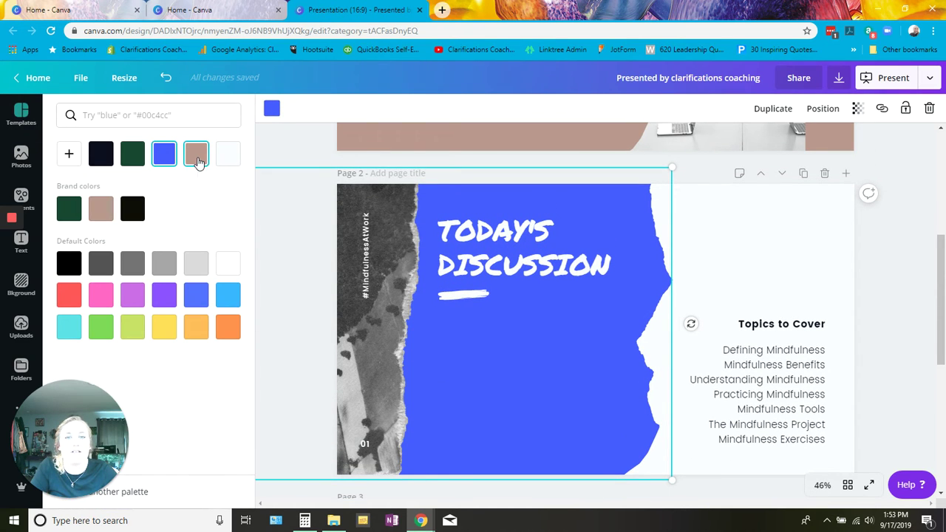
left_click(198, 158)
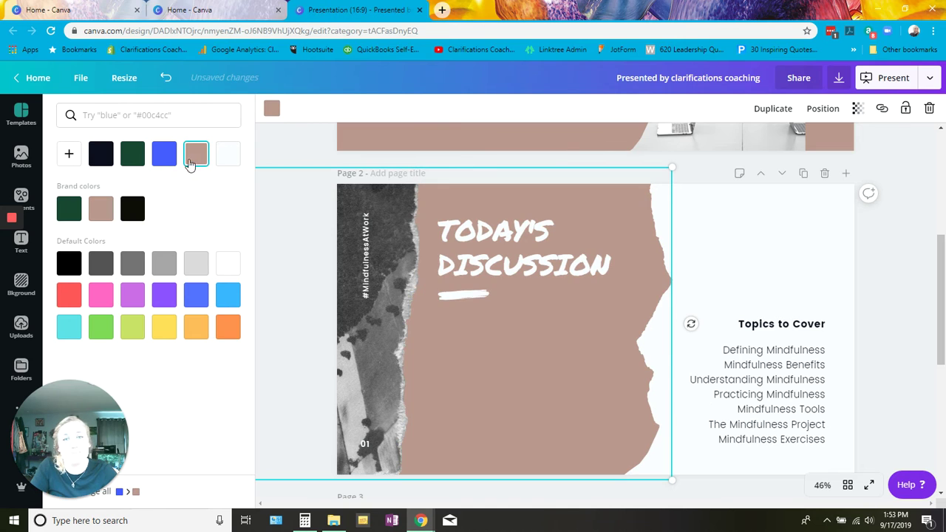
Step: Try custom brown and purple shades, such as #7d5a50 and #89638b, on page 2's torn-edge shape and restore the tan
left_click(68, 155)
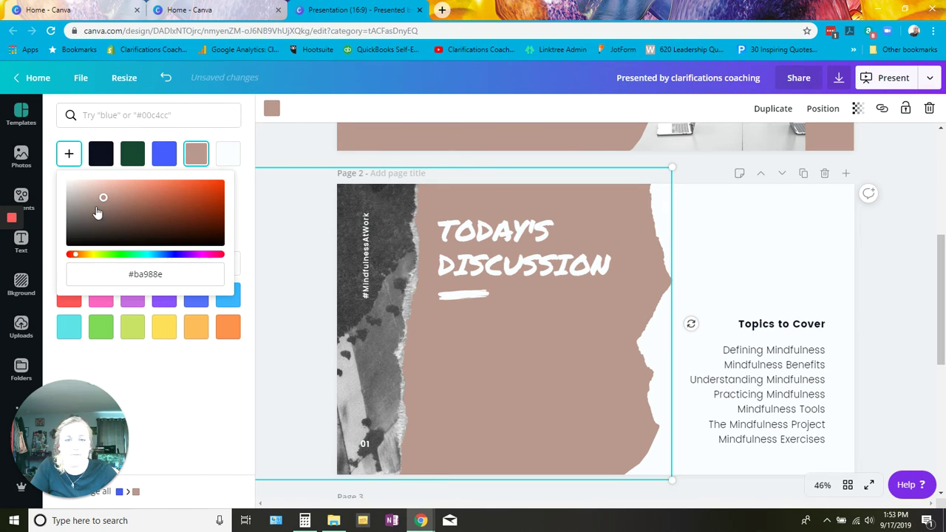
left_click_drag(170, 273, 130, 274)
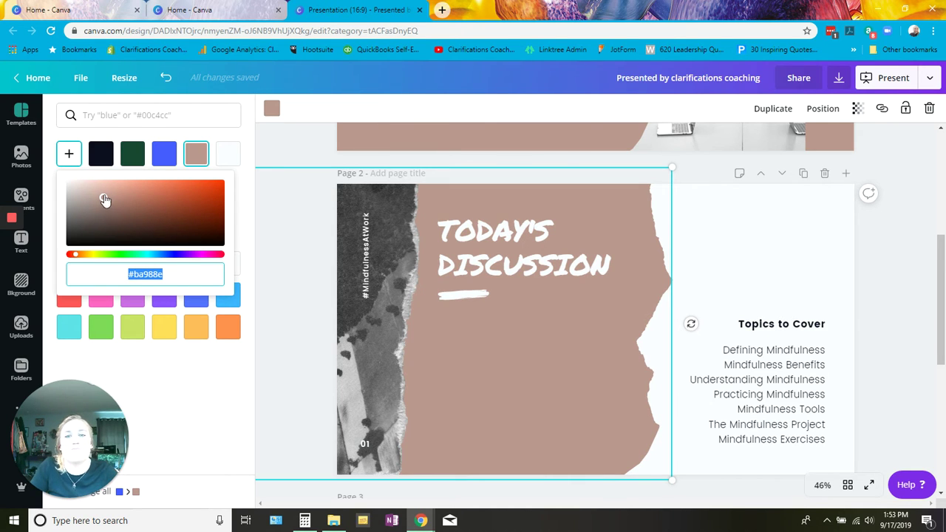
left_click_drag(103, 197, 123, 214)
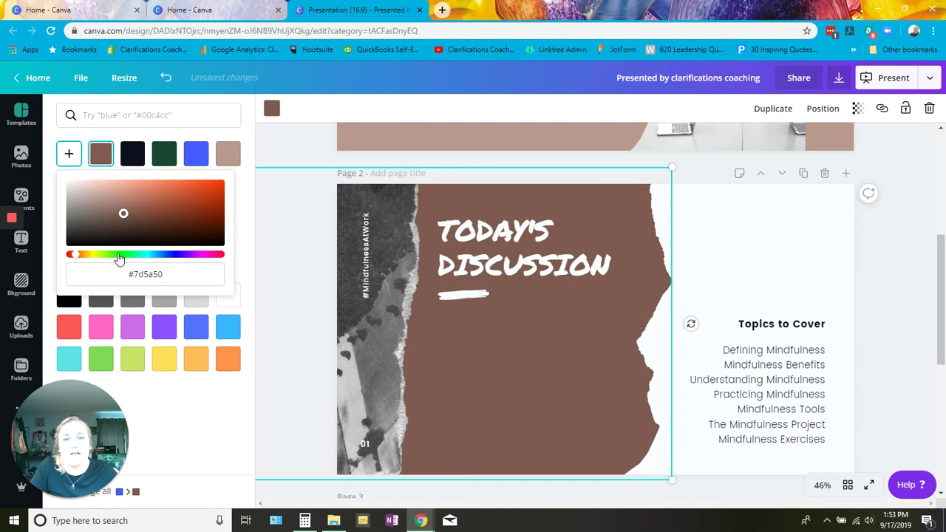
left_click(119, 254)
left_click(196, 254)
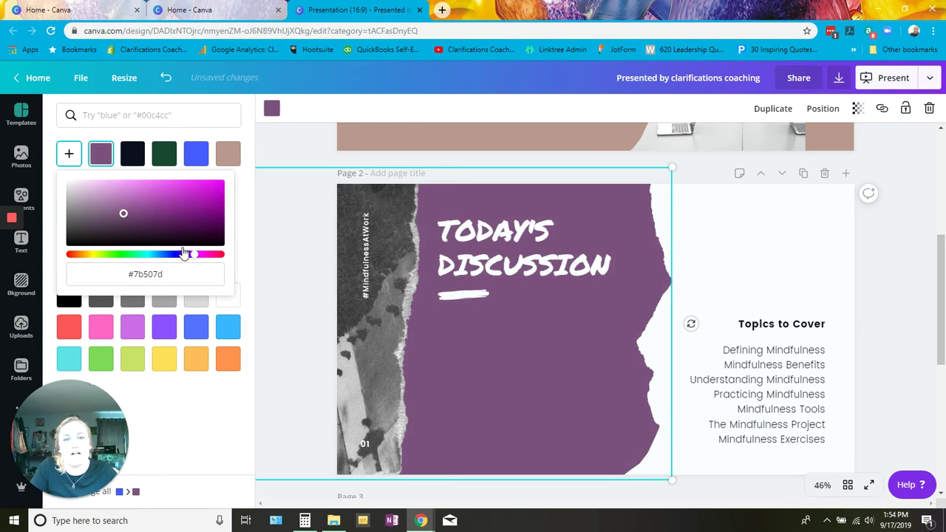
mouse_move(123, 214)
left_mouse_down()
mouse_move(185, 217)
mouse_move(169, 195)
mouse_move(114, 209)
left_mouse_up()
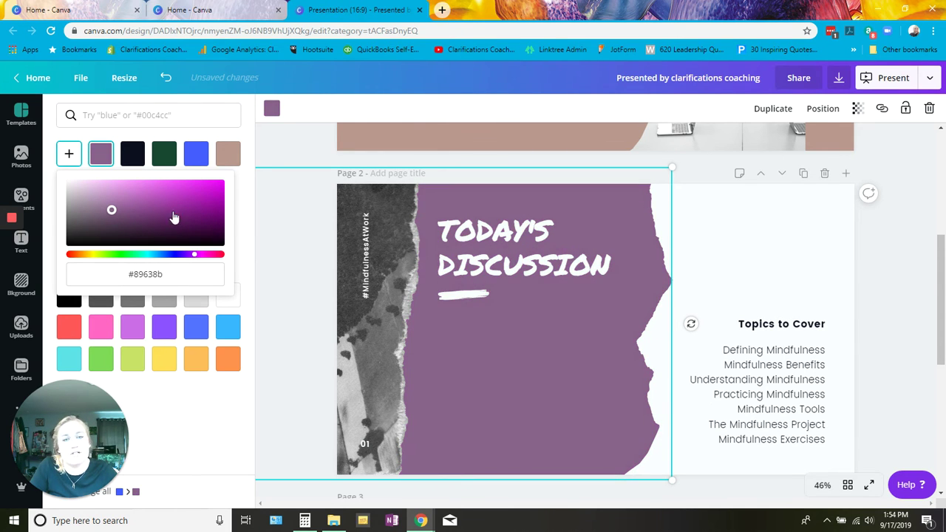
left_click(229, 154)
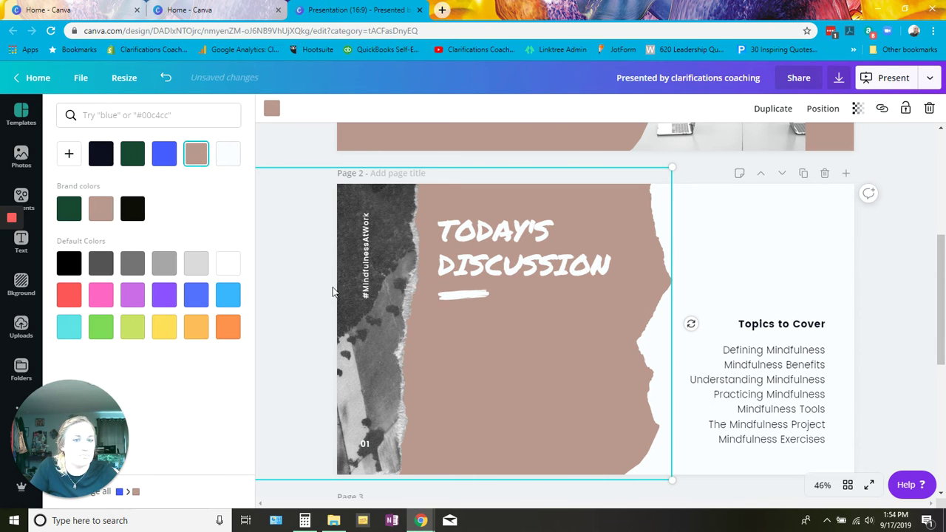
left_click(365, 270)
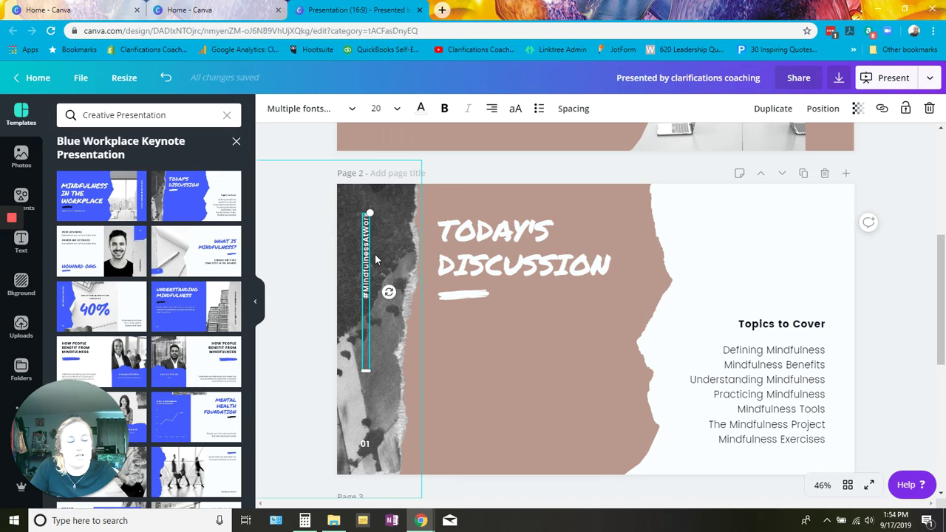
left_click(393, 251)
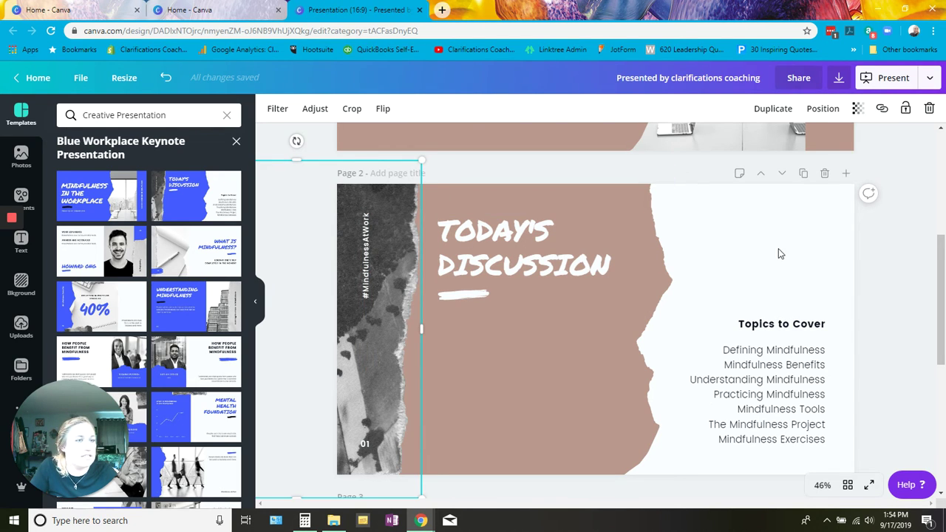
left_click(784, 361)
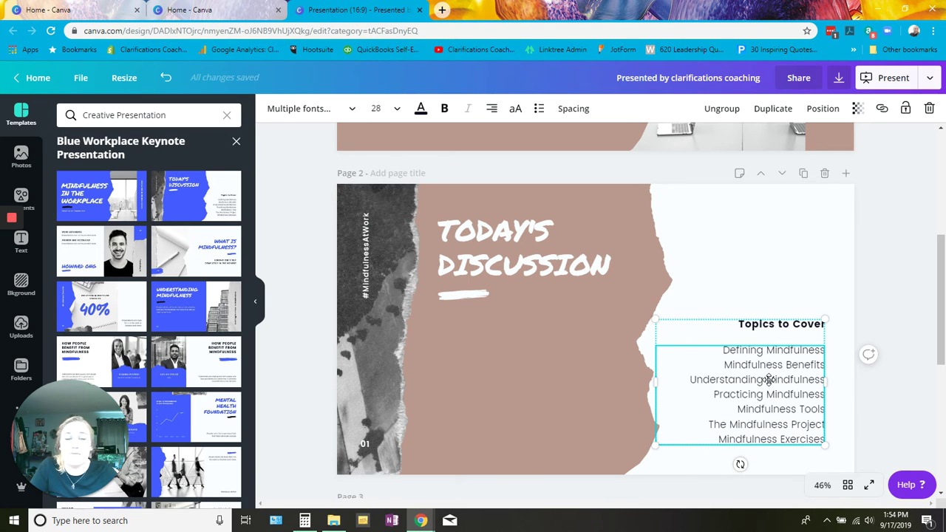
Step: Ungroup the "Topics to Cover" heading and topic list on page 2, and group them again
left_click(727, 110)
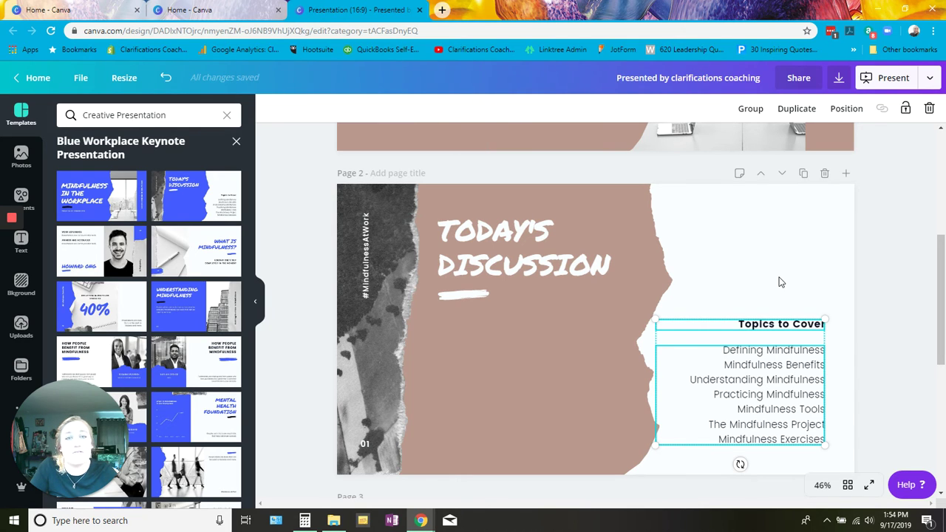
left_click(751, 110)
left_click(848, 290)
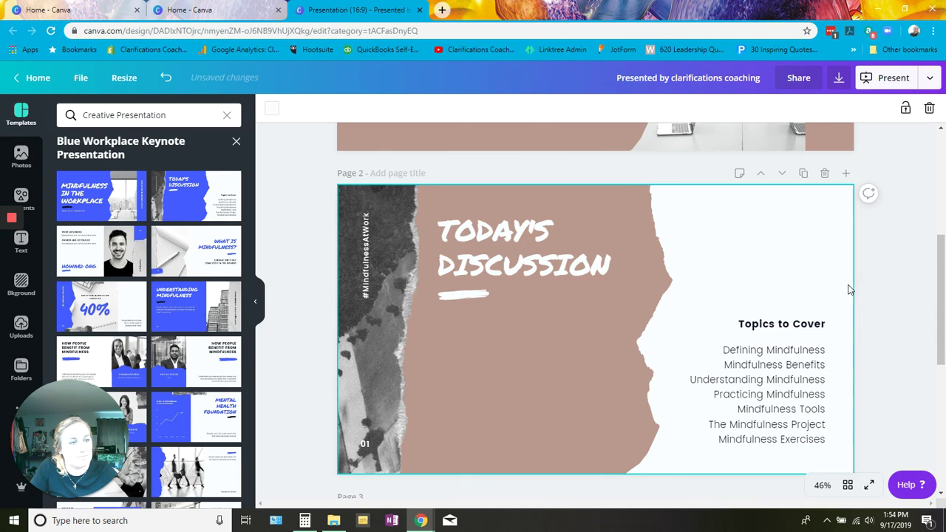
left_click(905, 285)
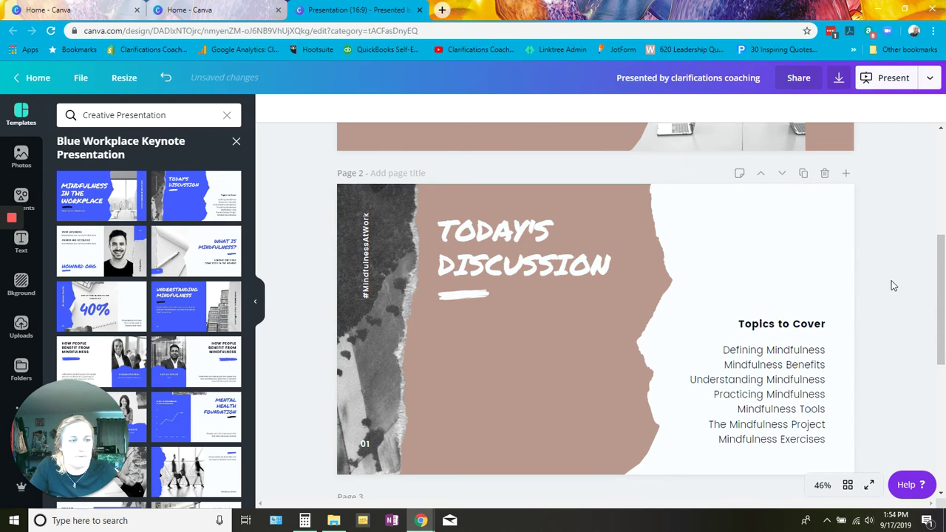
Step: Recolor the blue torn-edge shape on page 3 to the tan used on the other pages
scroll(887, 284, "down", 2)
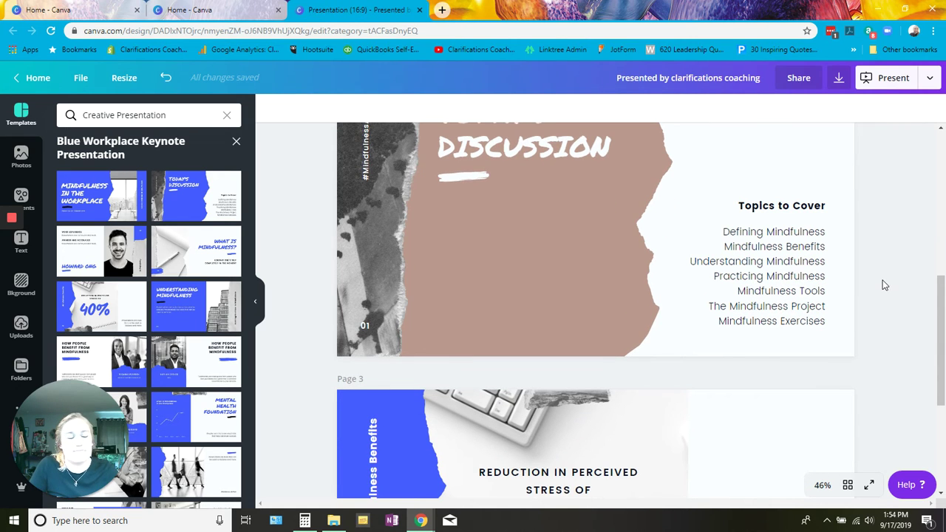
scroll(884, 285, "down", 4)
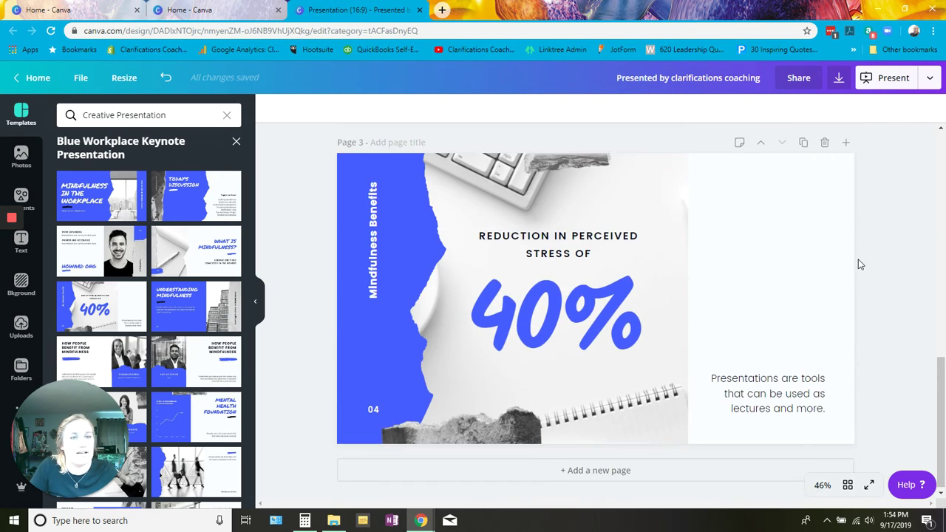
left_click(400, 200)
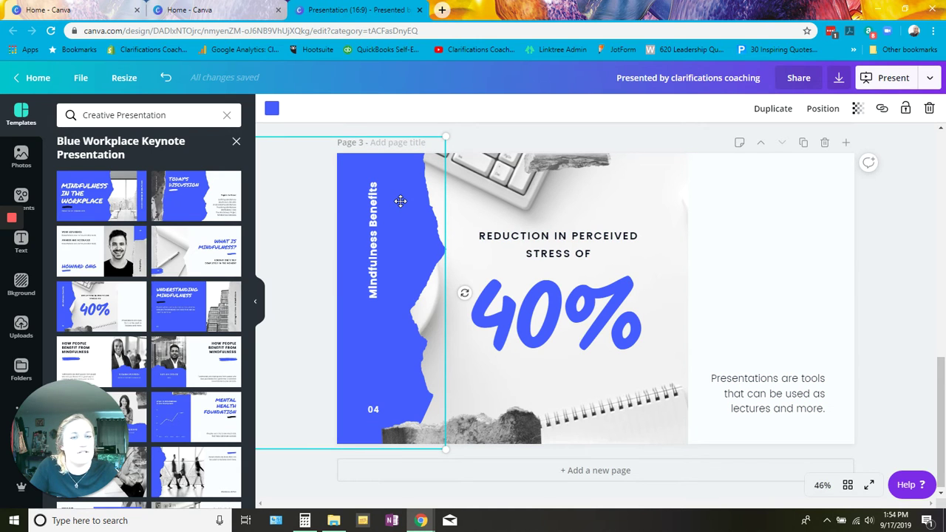
left_click(271, 108)
left_click(196, 155)
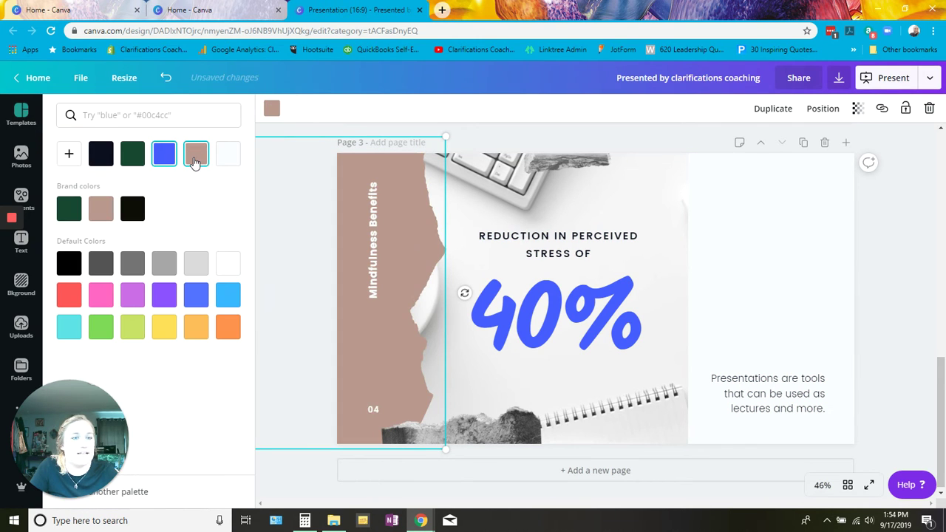
Step: Recolor the large "40%" text on page 3 to the same tan
left_click(467, 296)
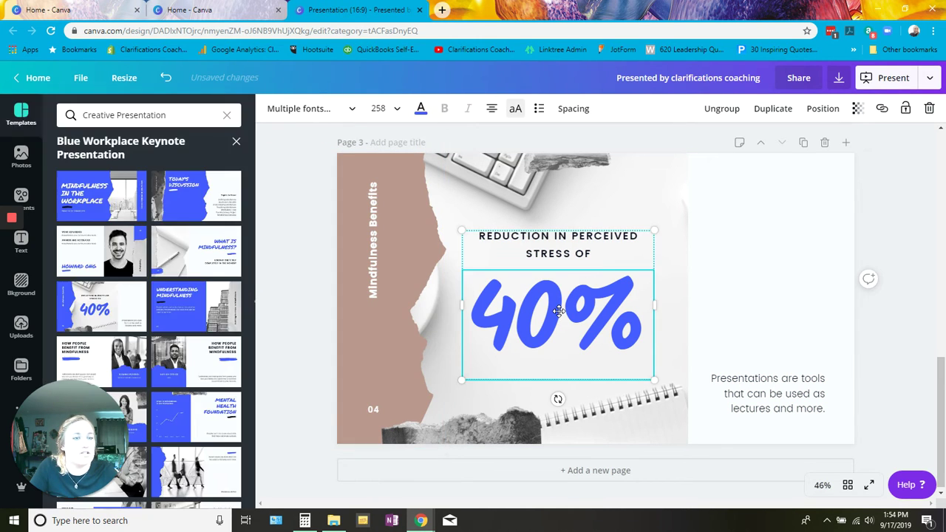
left_click(421, 108)
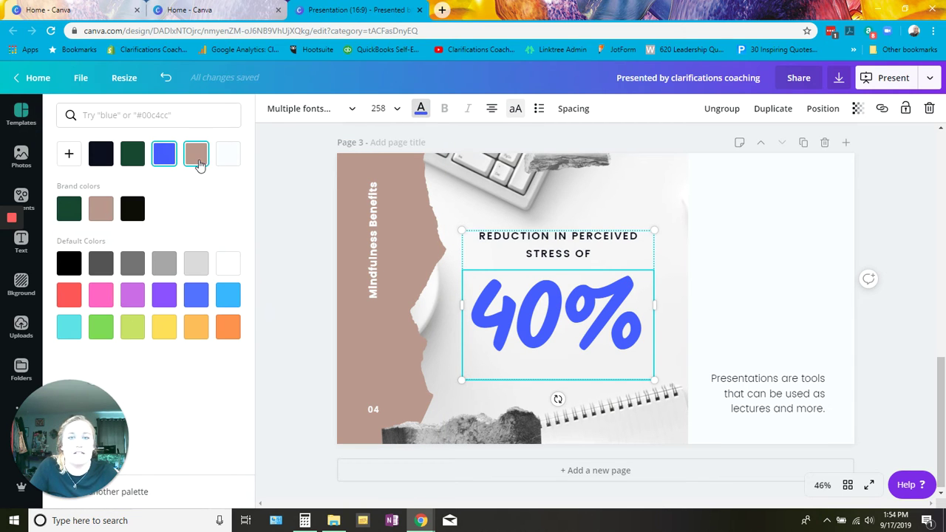
left_click(197, 155)
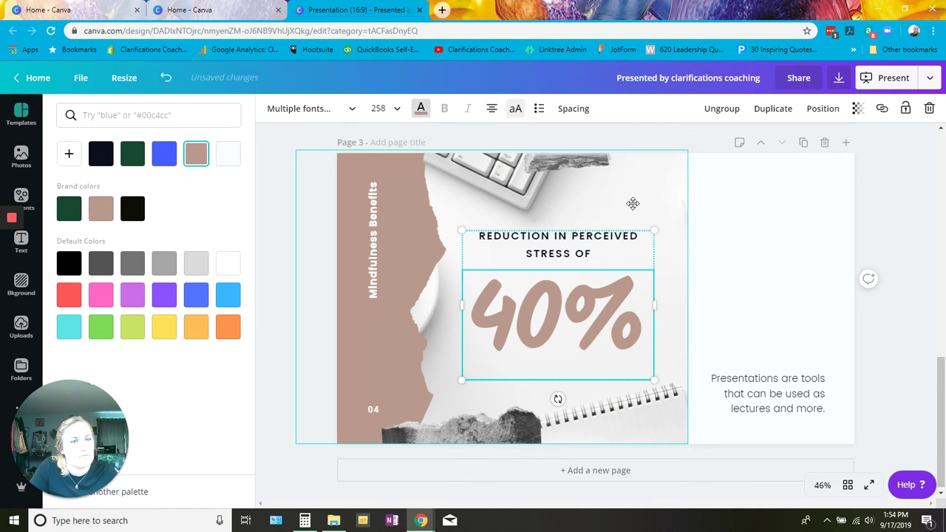
Step: Nudge the gray torn-paper pieces at the lower and upper edges of page 3's photo slightly left
left_click(633, 203)
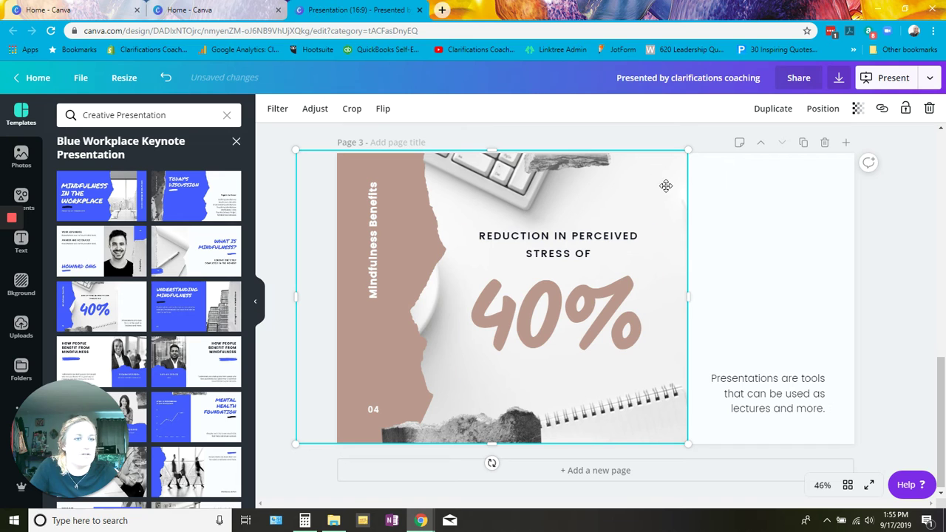
left_click(496, 428)
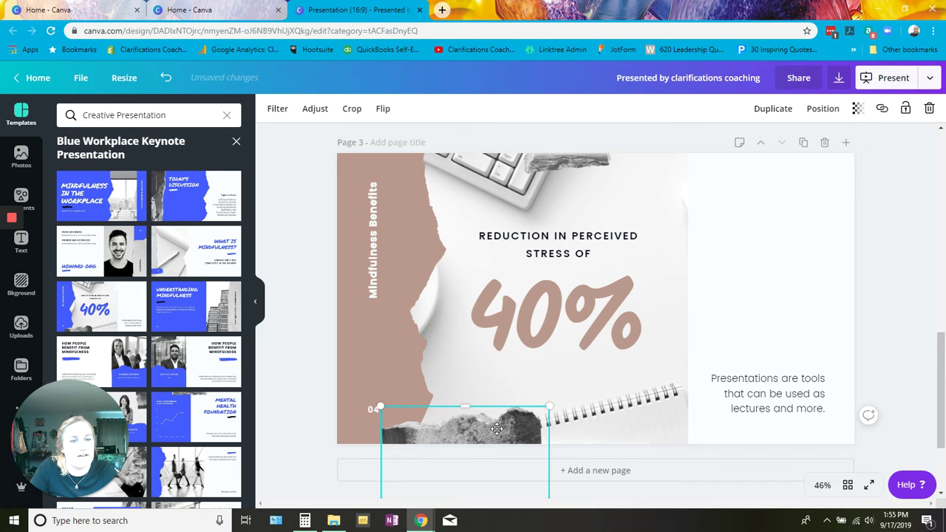
left_click_drag(536, 423, 482, 432)
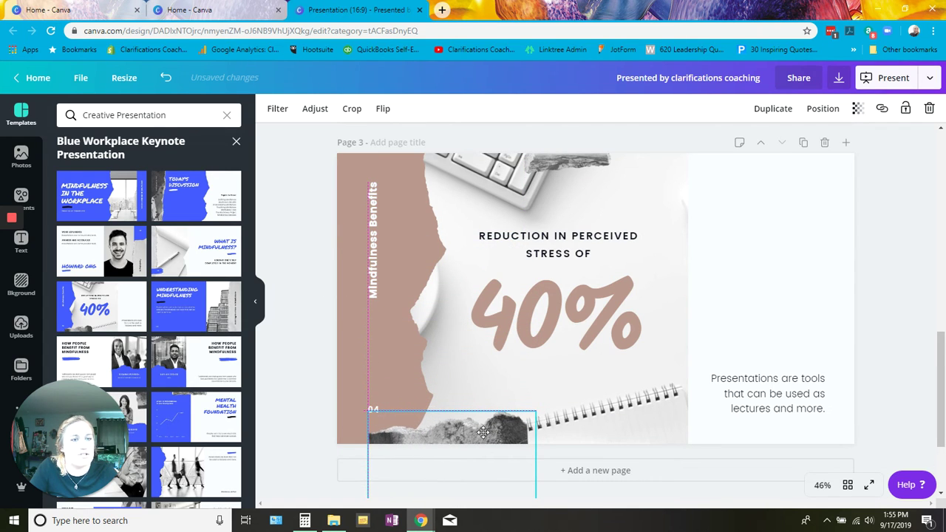
left_click_drag(580, 194, 574, 166)
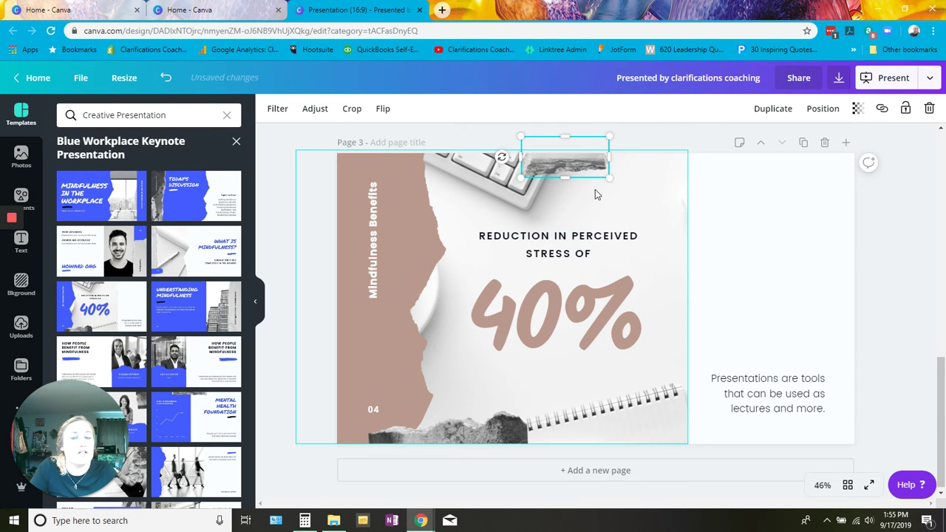
Step: Browse the trending photos and try a single-image grid over the whole of page 3, undoing the insertion
left_click(23, 164)
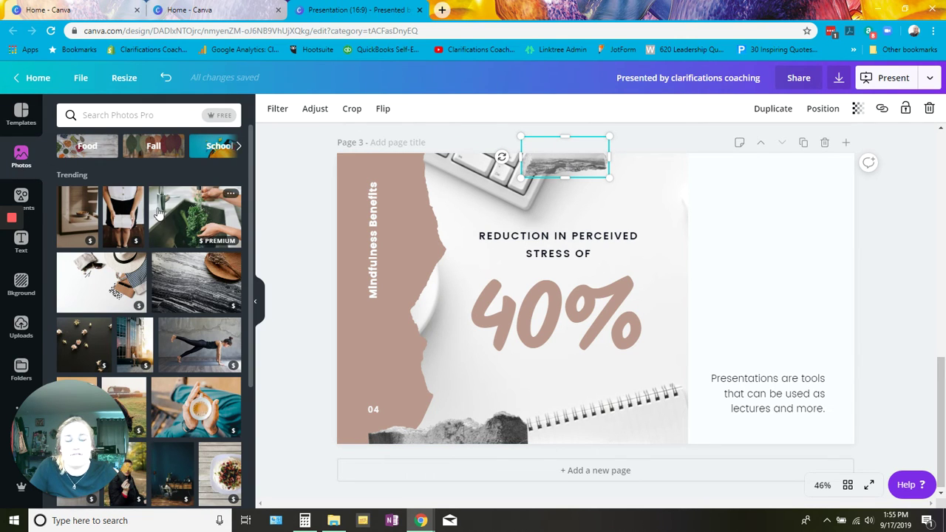
scroll(155, 172, "down", 15)
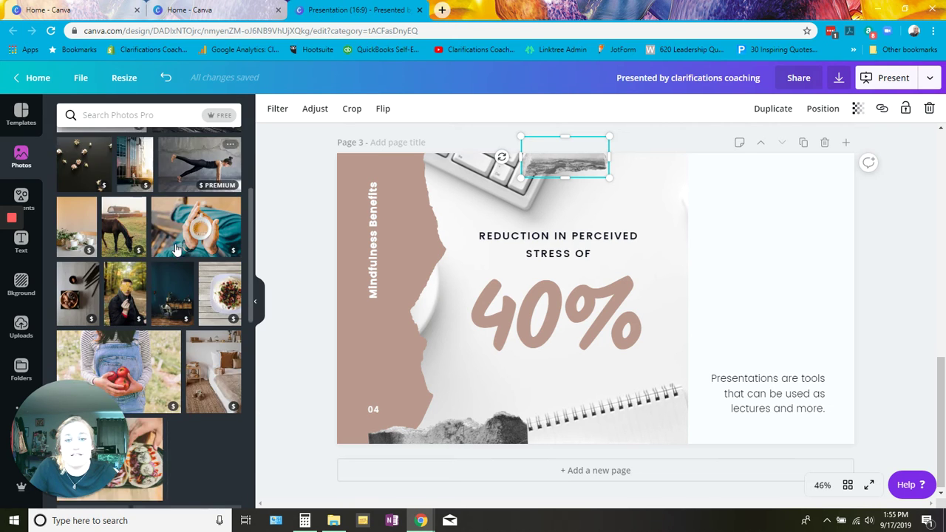
scroll(177, 244, "up", 15)
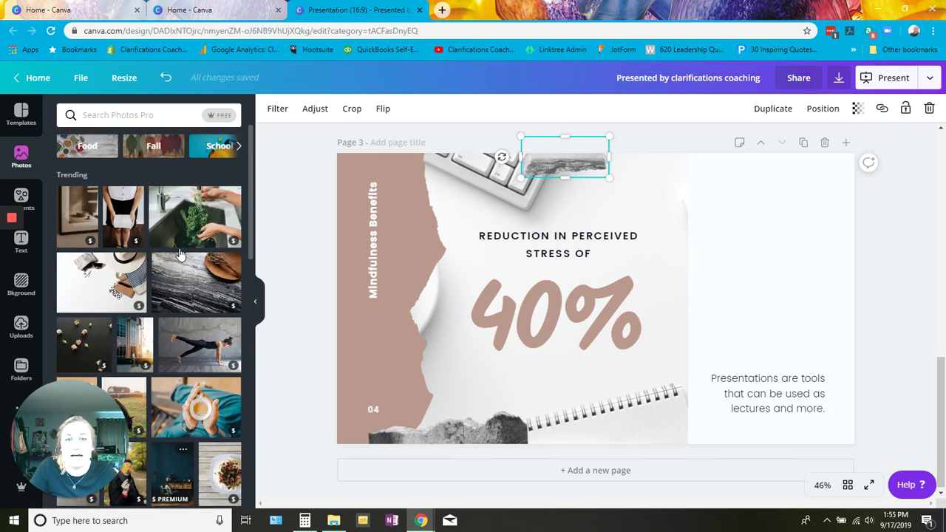
left_click(36, 207)
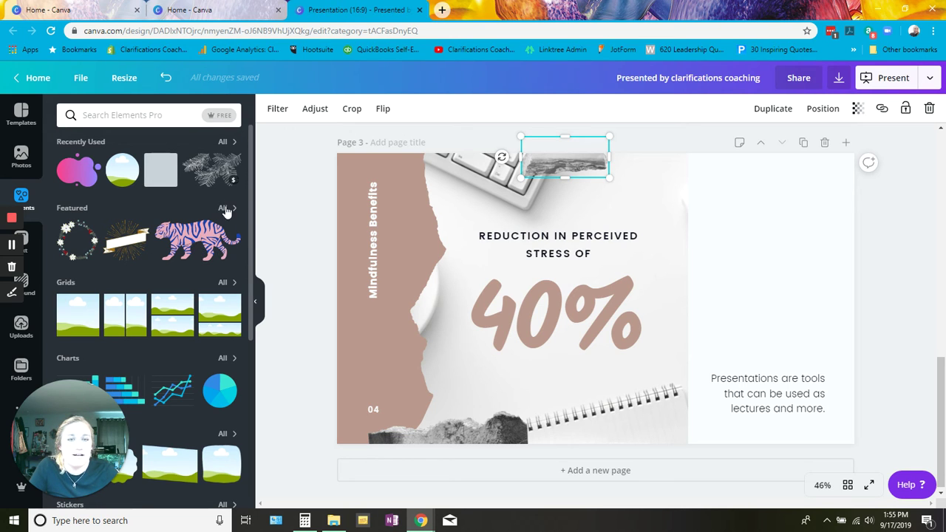
left_click(76, 325)
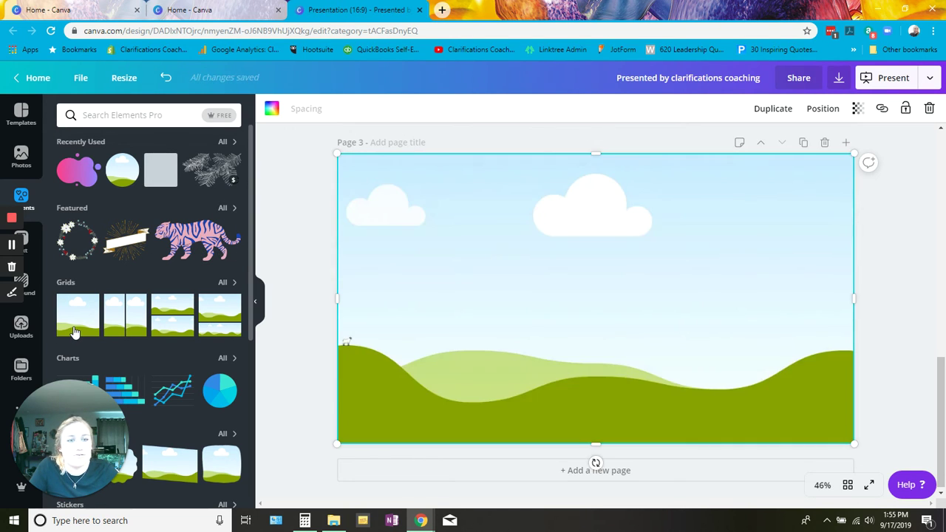
key("ctrl+z")
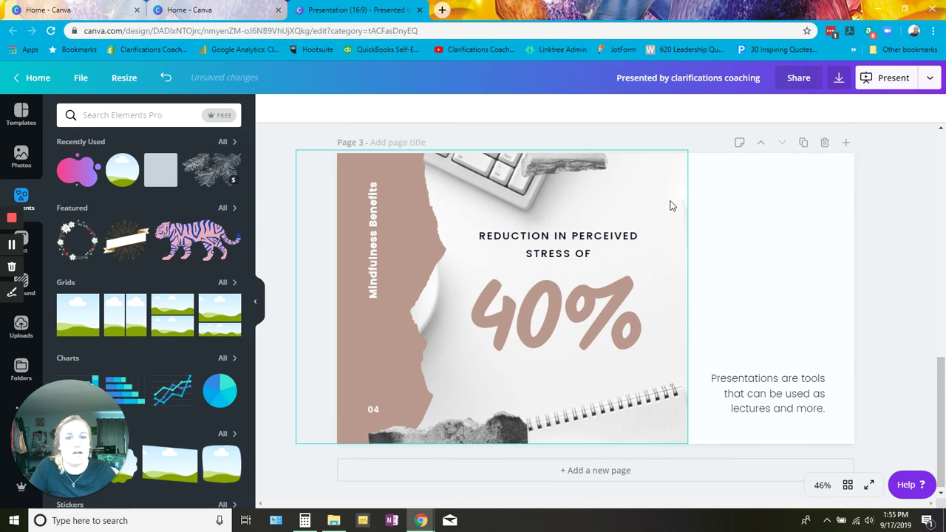
Step: Insert a row chart on page 3 and label its first item "Women 25-35"
scroll(183, 388, "down", 1)
scroll(183, 388, "down", 2)
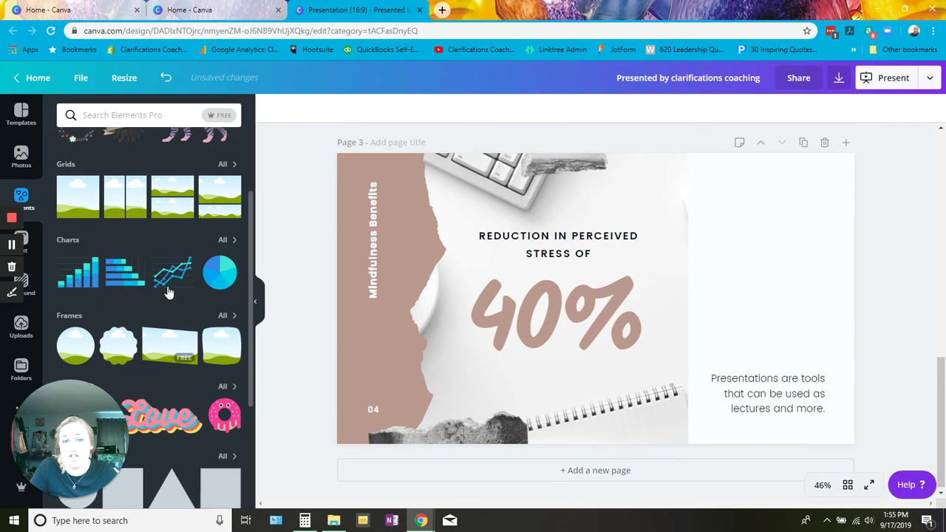
left_click(133, 272)
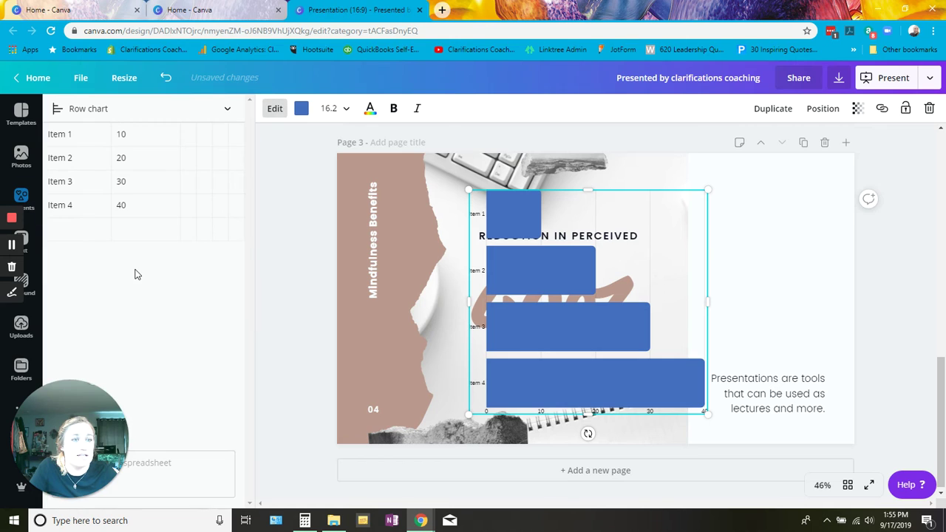
left_click(90, 131)
left_click(93, 137)
triple_click(94, 134)
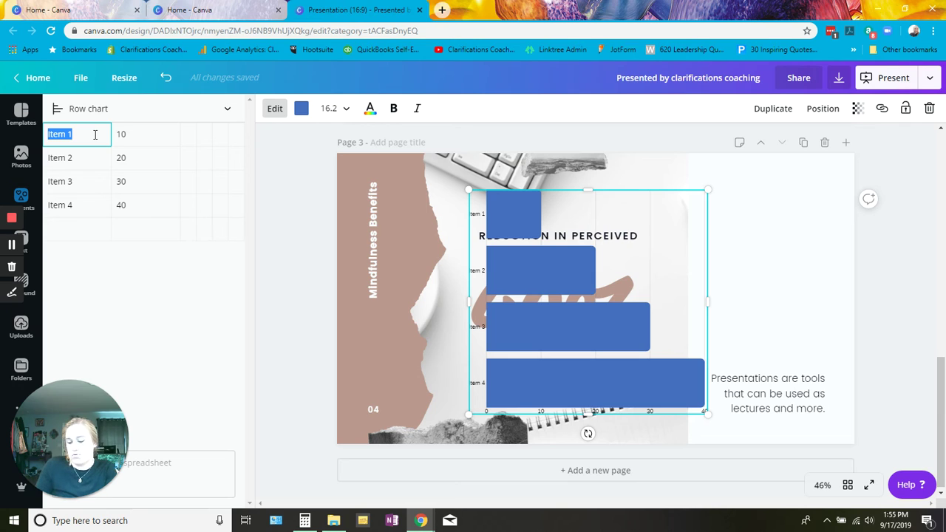
type("Women 25-35")
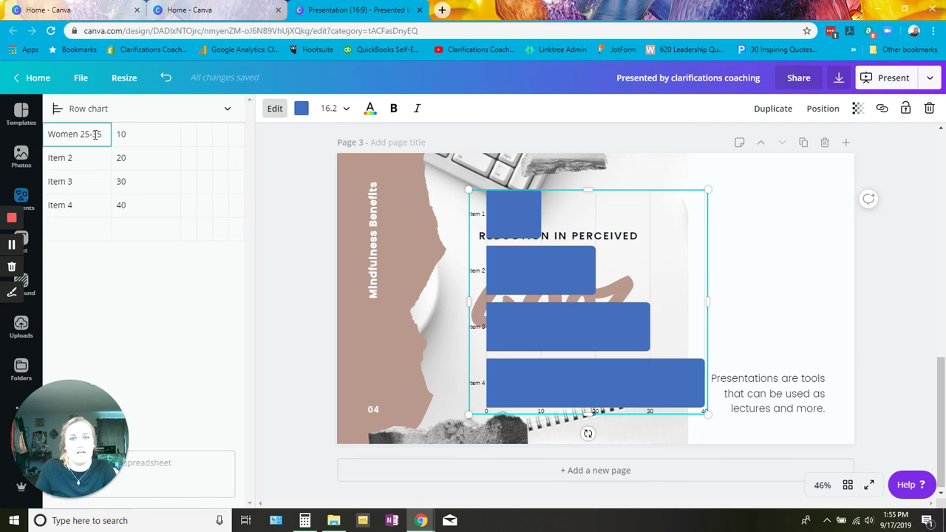
key("Return")
key("Tab")
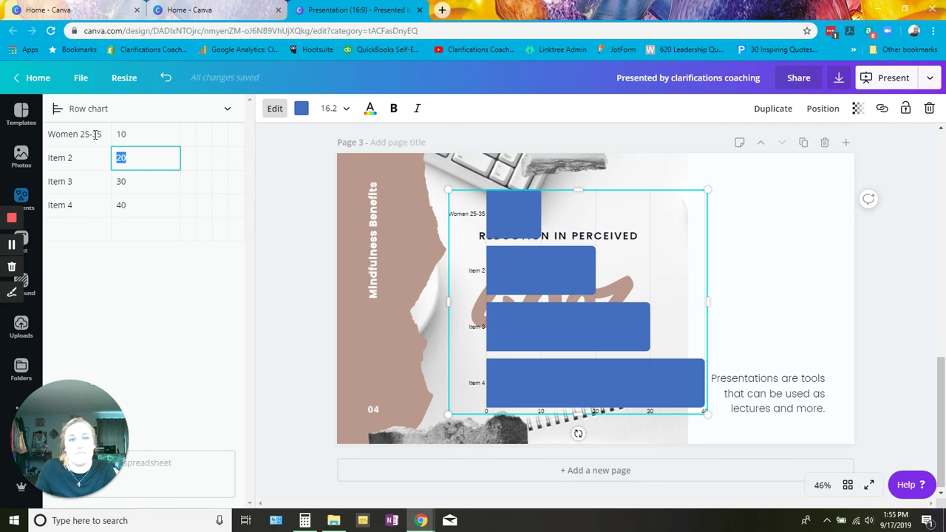
Step: Label the chart's second and third items "Women 36-45" and "Women 46-55", and widen the chart toward the tan shape
left_click(77, 158)
left_click(77, 158)
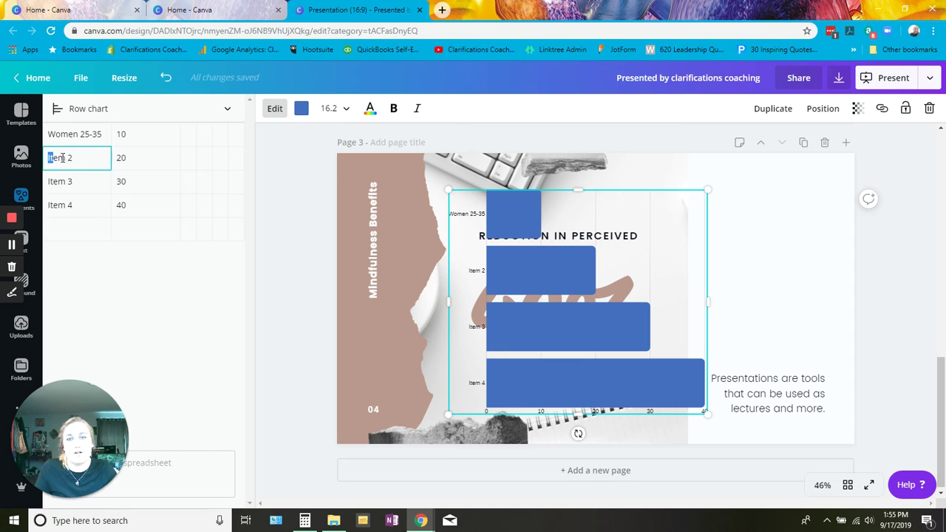
left_click_drag(49, 158, 77, 160)
type("Women 36-45")
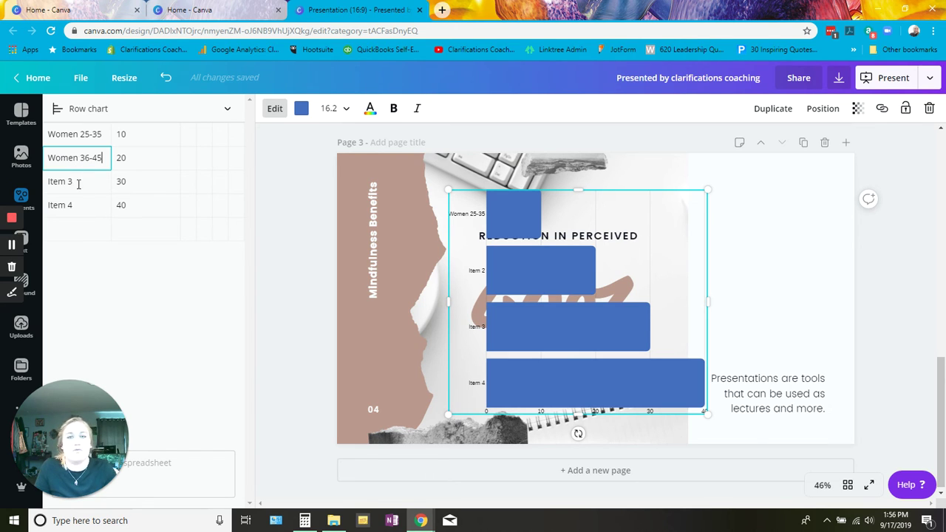
left_click(84, 186)
type("Women 46-55")
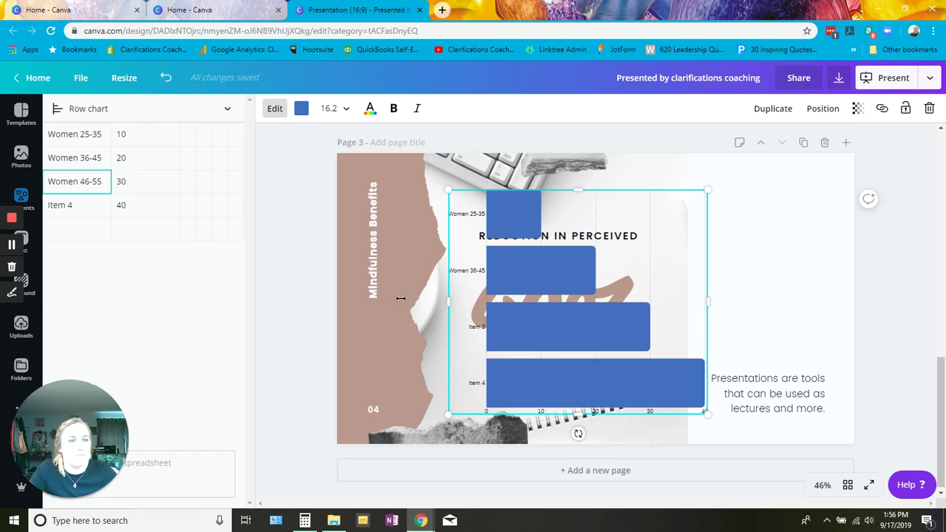
left_click_drag(449, 302, 399, 301)
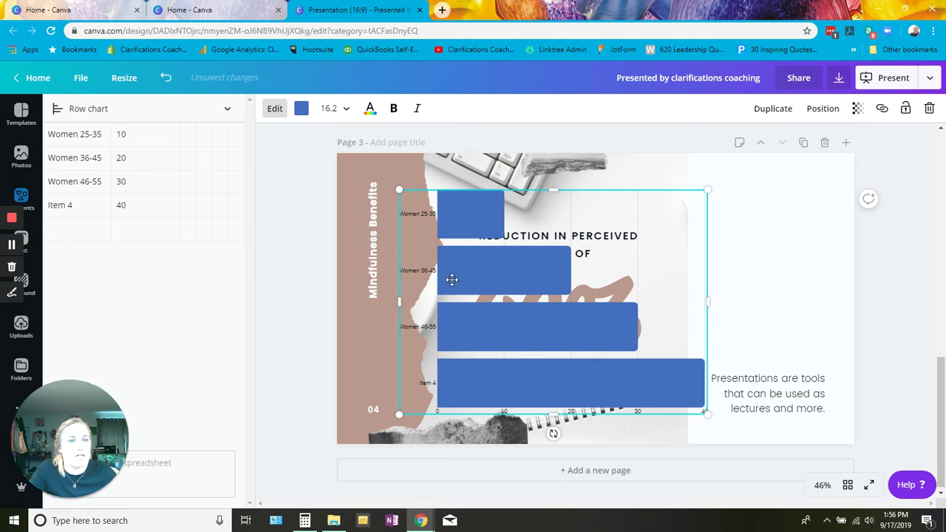
left_click(416, 210)
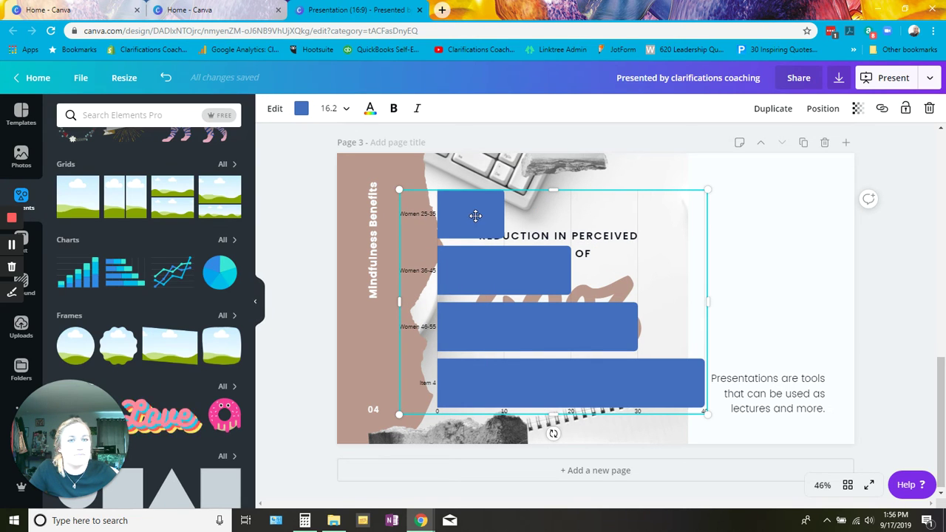
Step: Try the chart as a pie chart and delete it from page 3
left_click(276, 109)
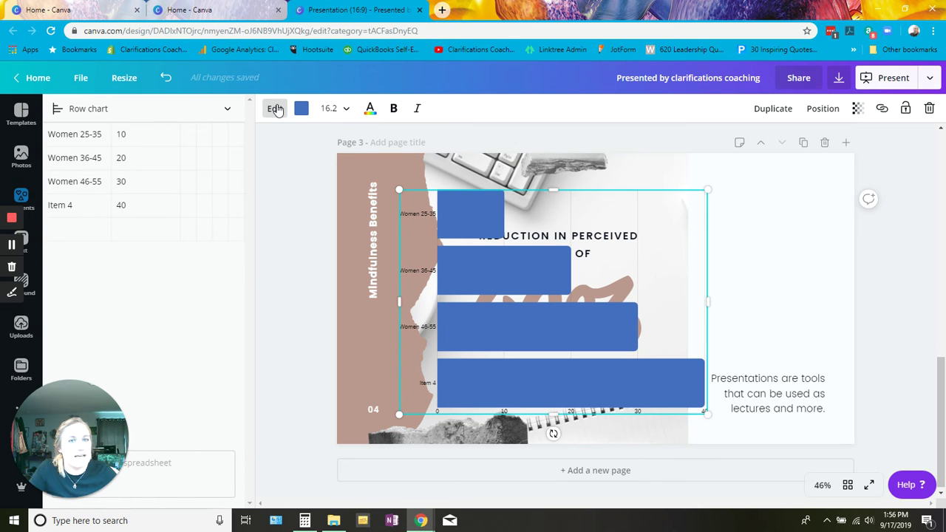
left_click(228, 108)
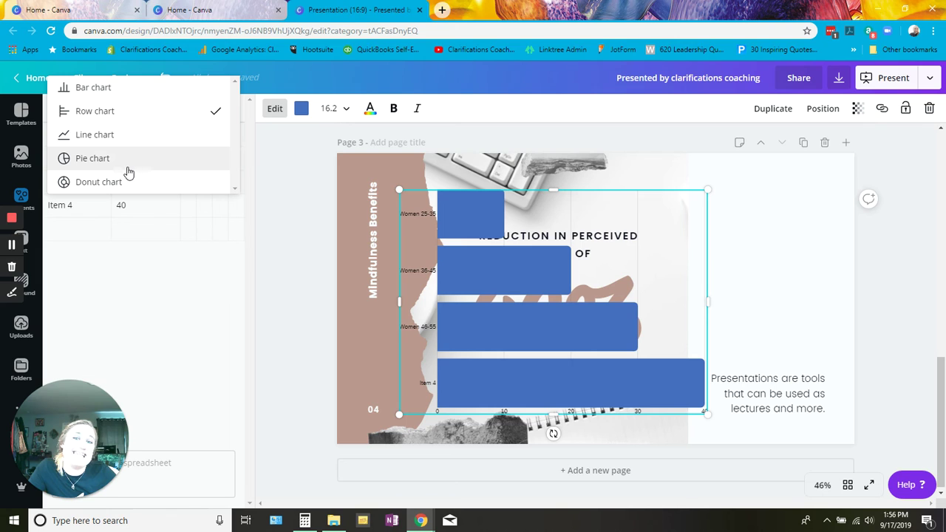
left_click(92, 158)
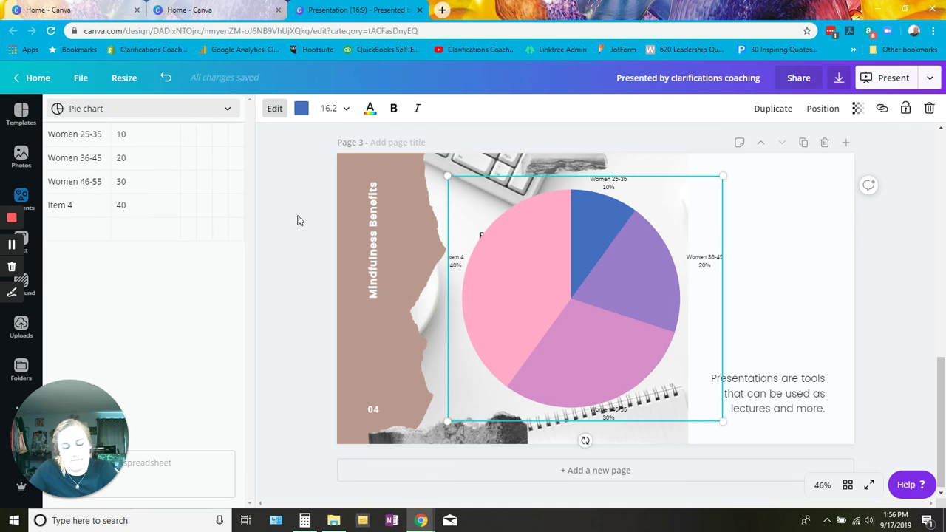
key("Delete")
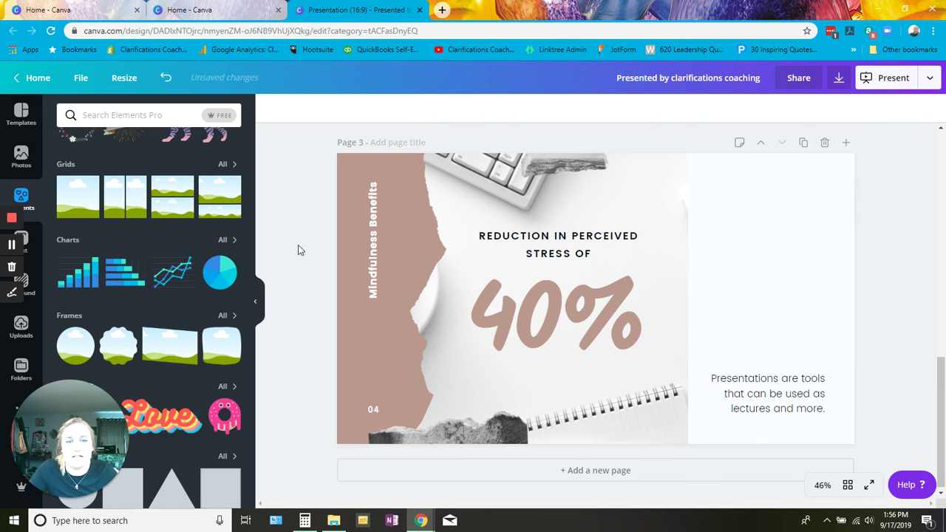
scroll(200, 234, "down", 3)
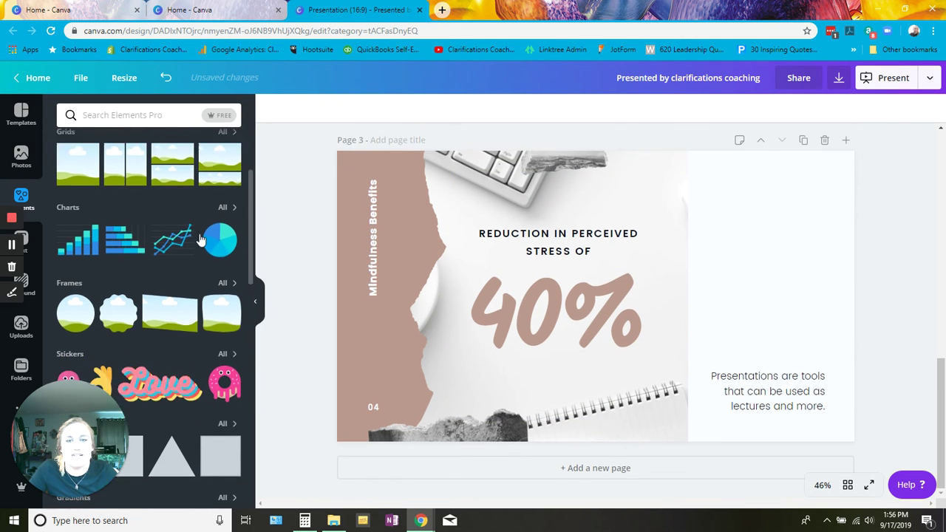
Step: Try the "Love" sticker on page 3, shrinking it and moving it over the blank upper-right area, and delete it
scroll(191, 234, "down", 3)
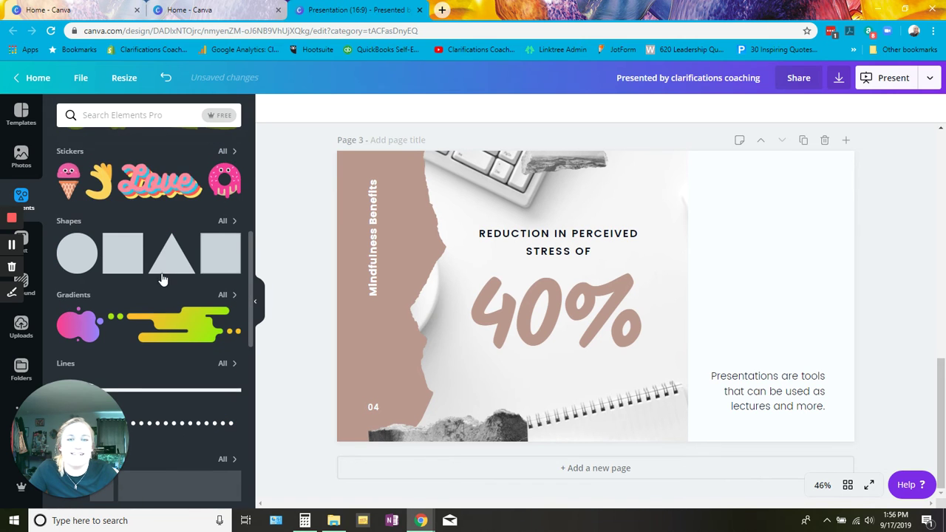
left_click(159, 180)
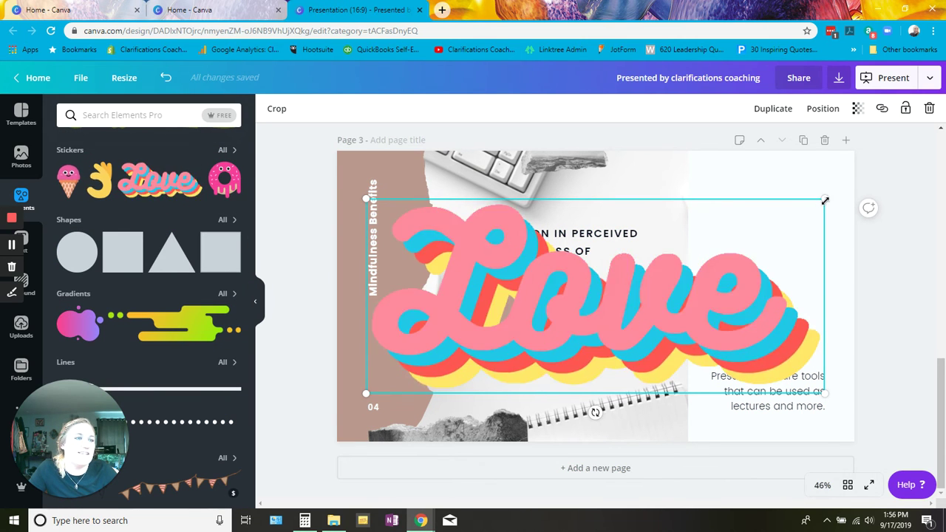
left_click_drag(824, 198, 592, 295)
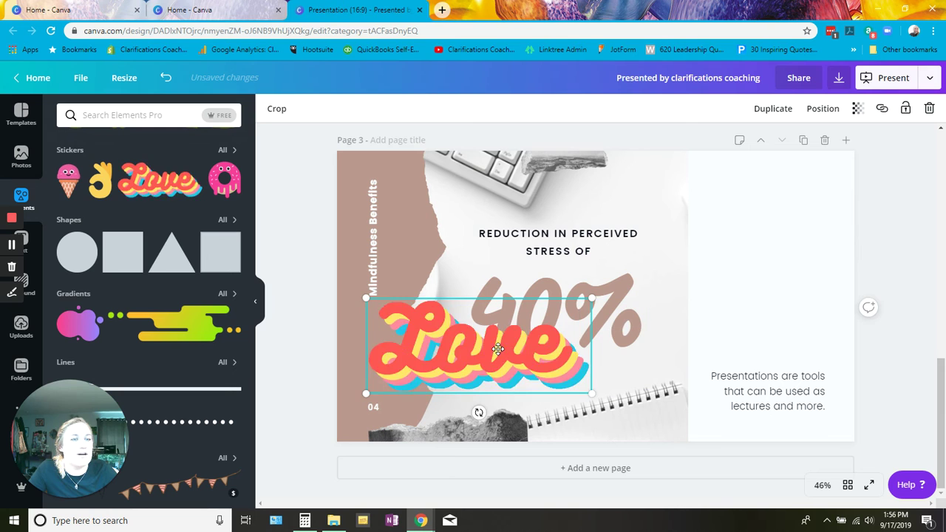
left_click_drag(742, 225, 763, 219)
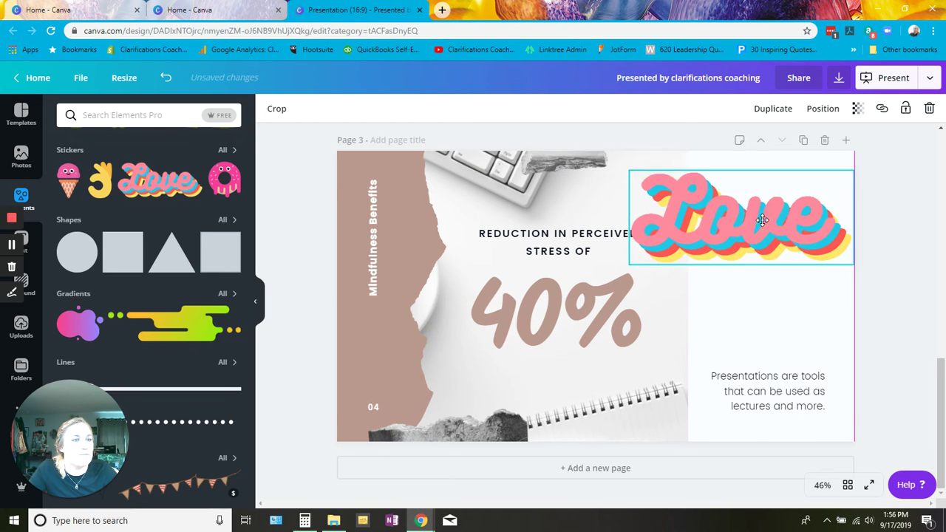
key("Delete")
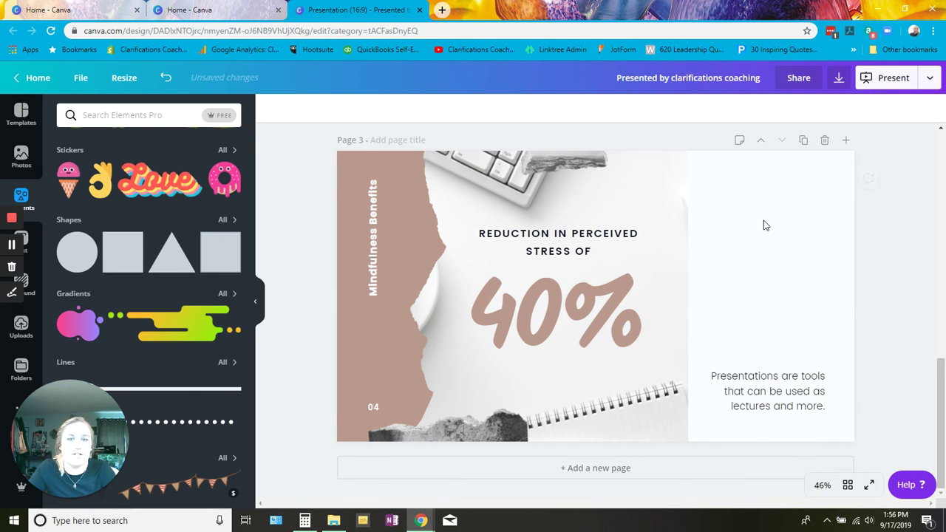
Step: Add the green and orange gradient shape to page 3 and recolor it purple and light blue
left_click(185, 322)
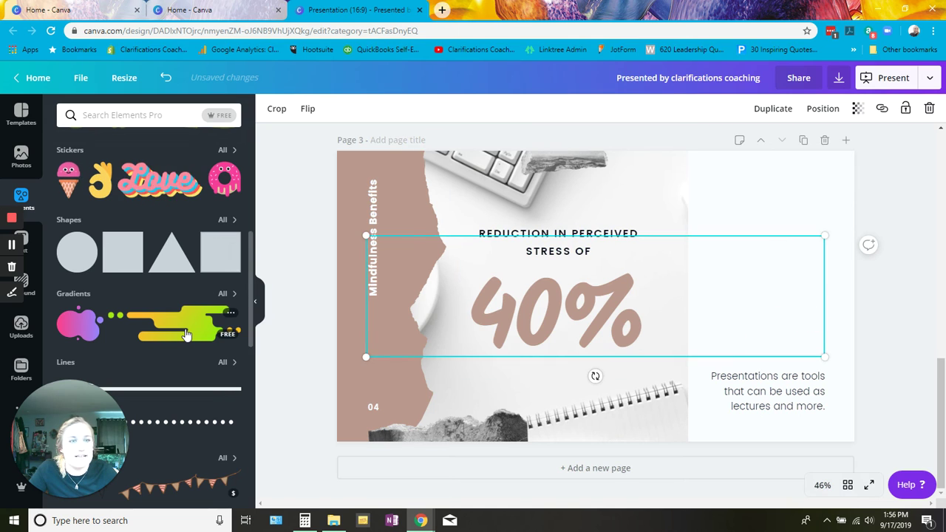
left_click(272, 110)
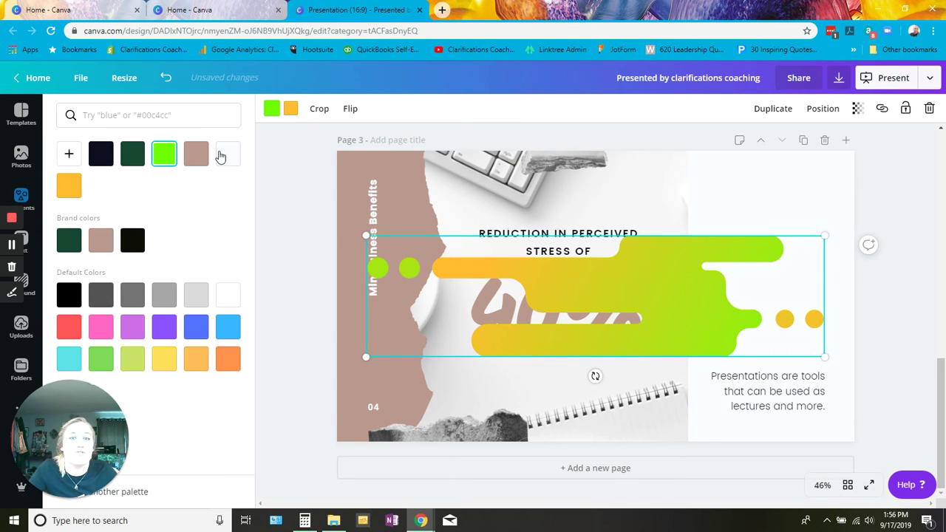
left_click(133, 326)
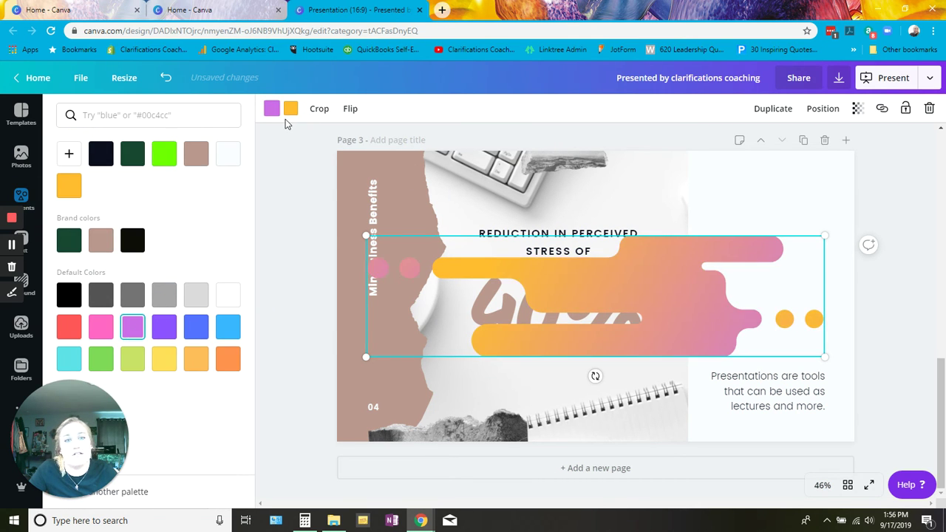
left_click(228, 327)
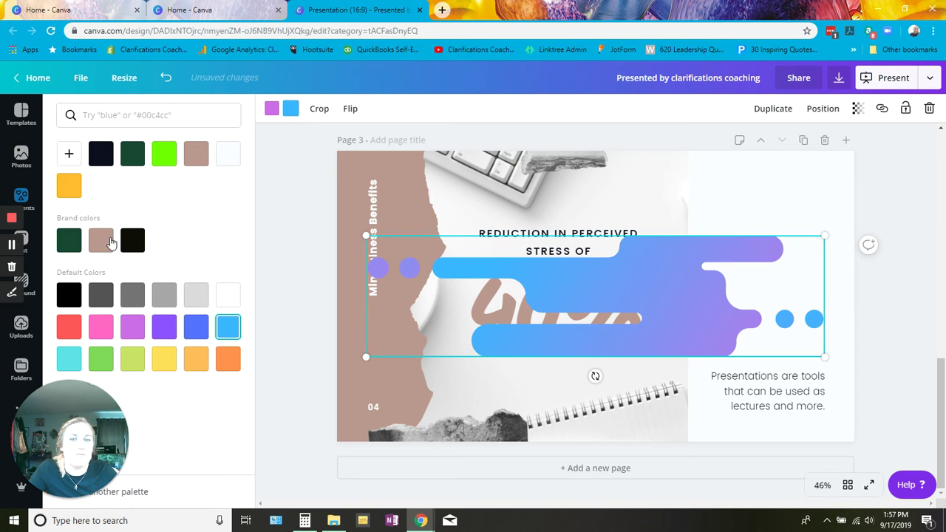
Step: Try the brand colors tan and dark green on the gradient shape and delete it from page 3
left_click(69, 241)
left_click(99, 243)
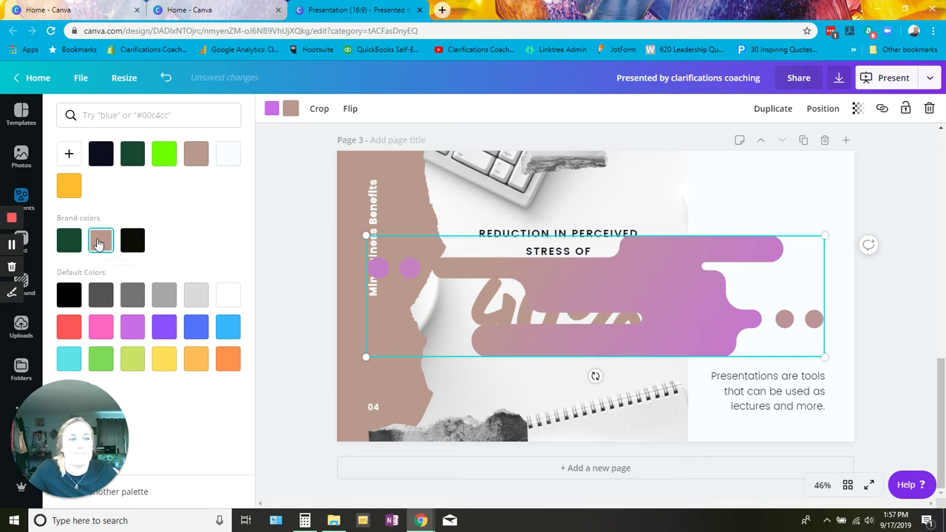
left_click(272, 108)
left_click(69, 241)
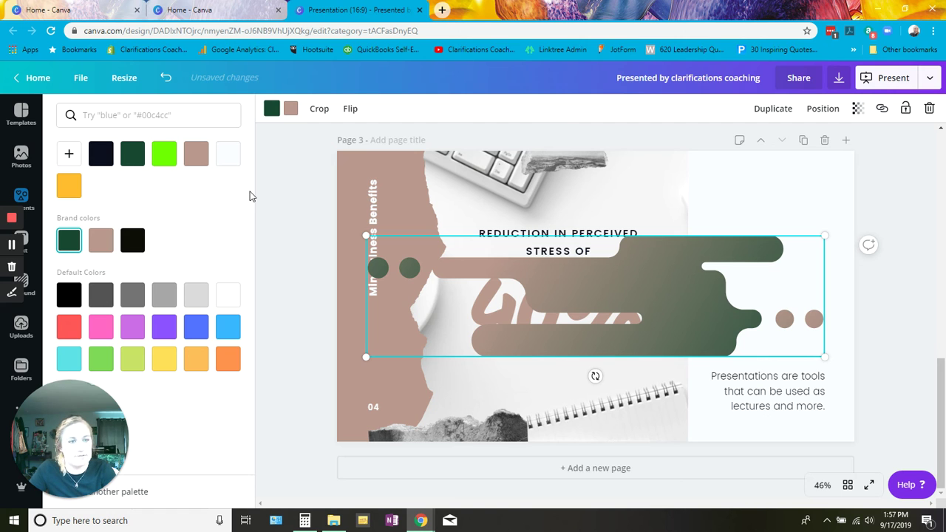
key("Delete")
Step: Browse the lines, illustrations, icons, social media and other themed categories in the elements library
scroll(185, 277, "down", 2)
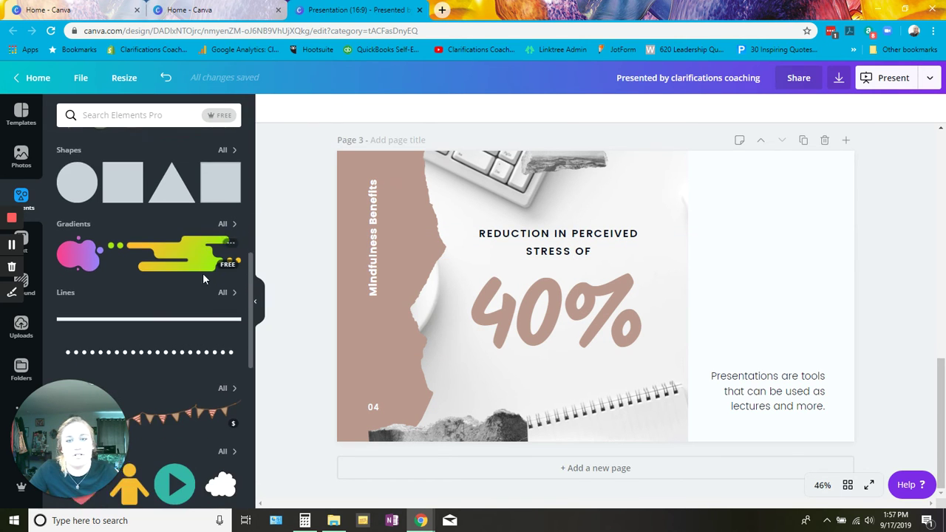
scroll(203, 273, "down", 3)
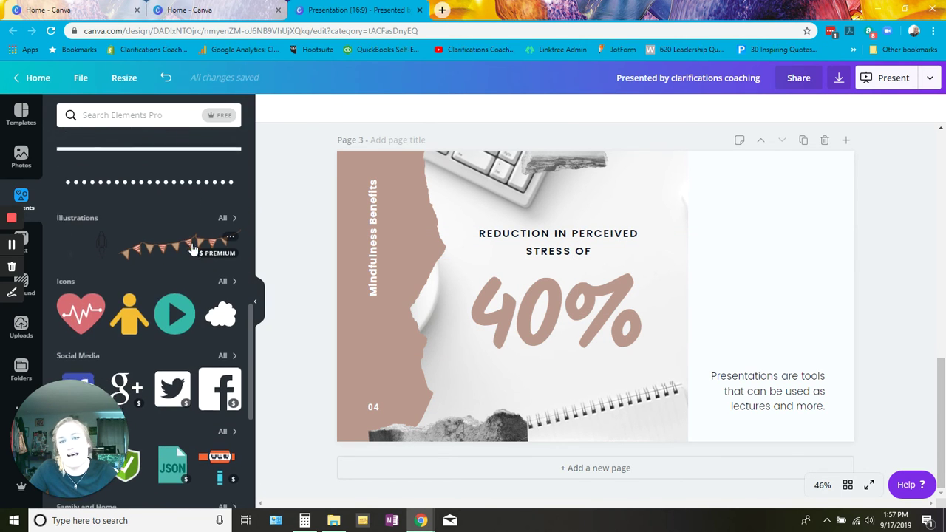
scroll(192, 248, "down", 2)
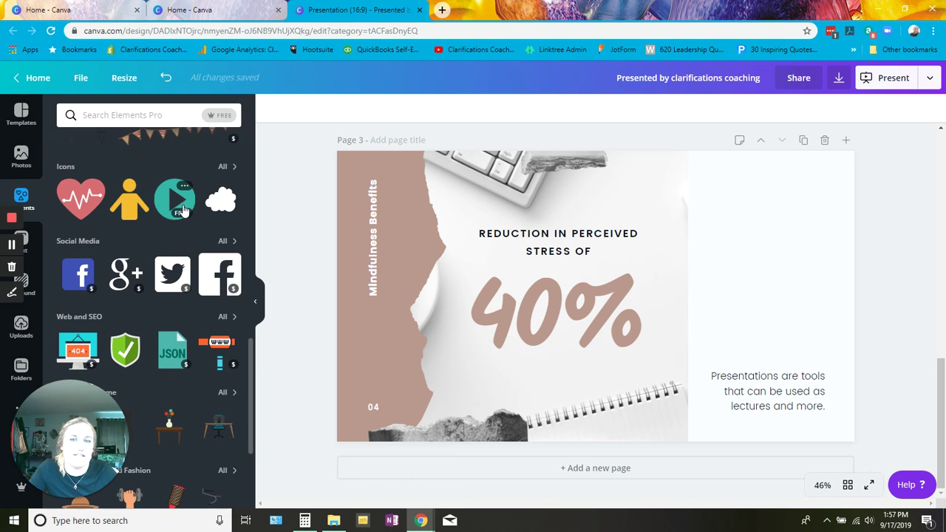
scroll(181, 254, "down", 3)
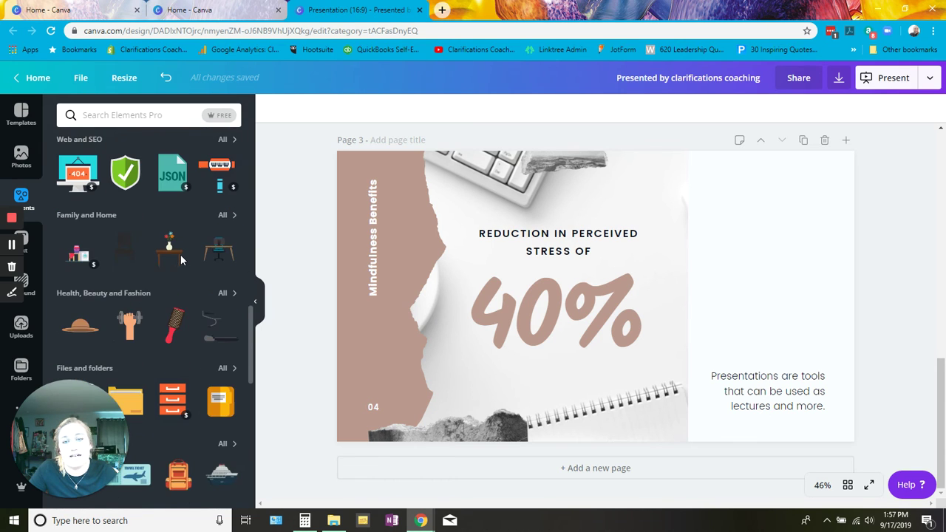
scroll(189, 257, "down", 3)
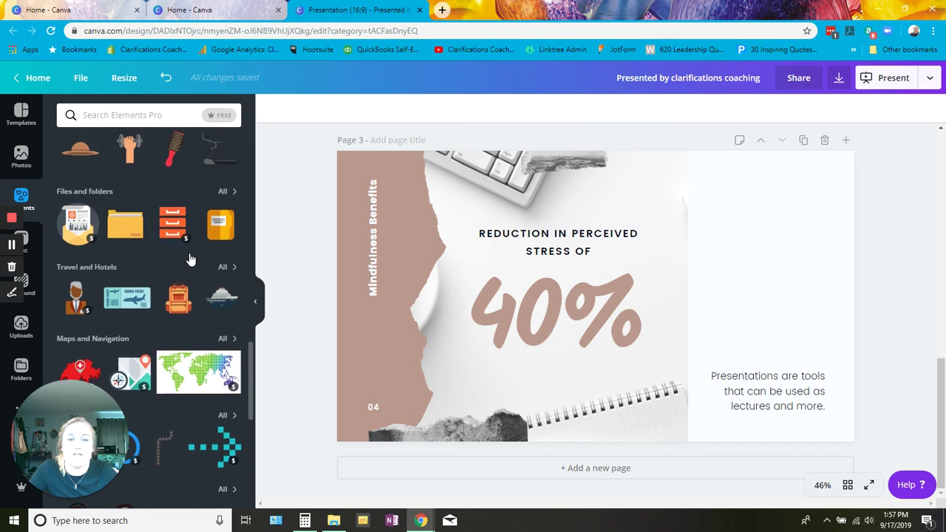
scroll(189, 257, "up", 8)
scroll(189, 257, "up", 6)
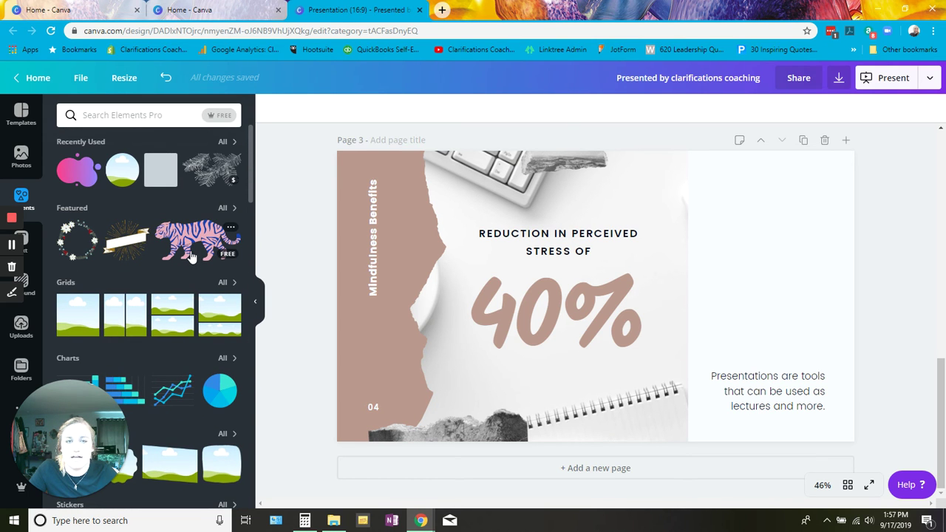
Step: Add the featured tiger graphic to page 3, shrink it to about 541 by 254, and place it in the blank area above the paragraph
left_click(195, 246)
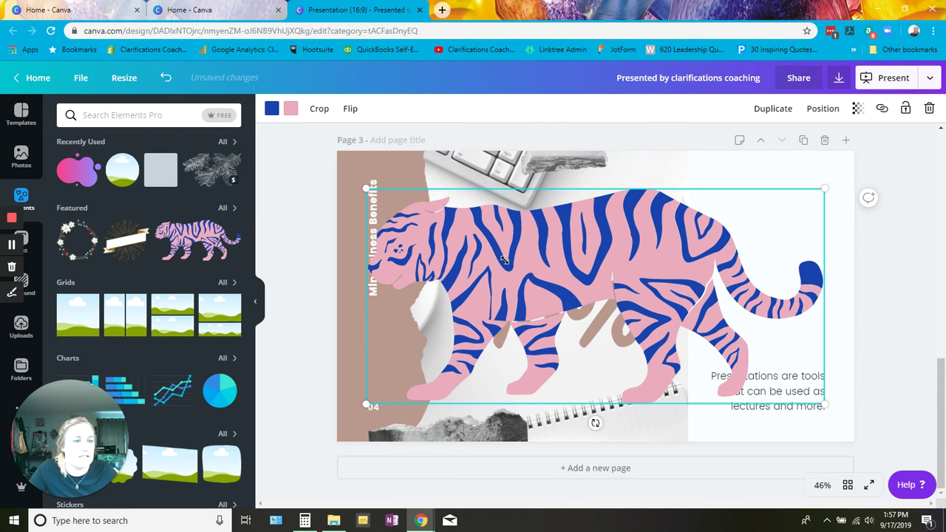
left_click_drag(535, 268, 680, 338)
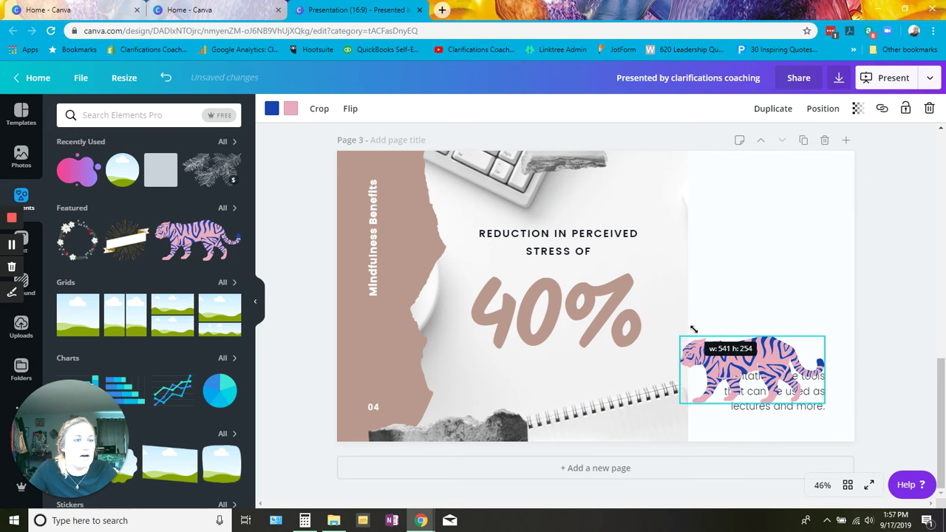
left_click_drag(750, 366, 724, 214)
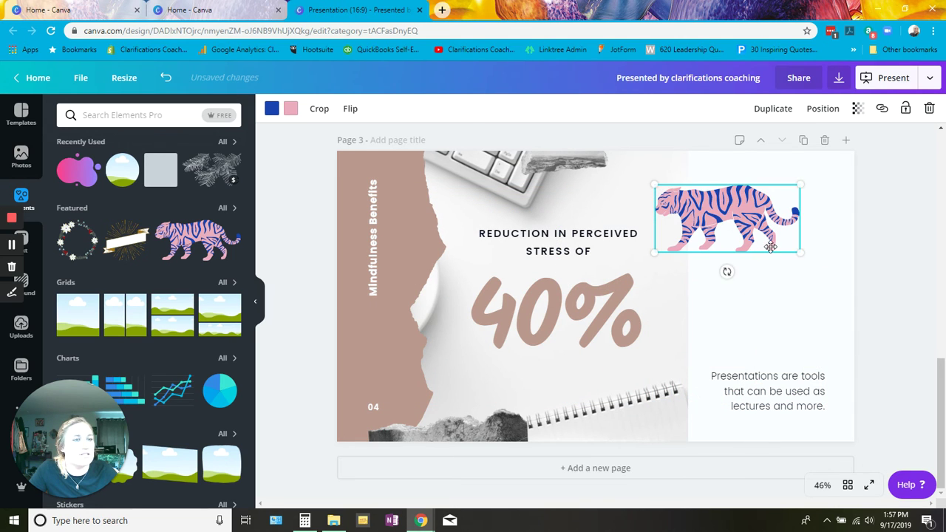
left_click_drag(769, 247, 784, 247)
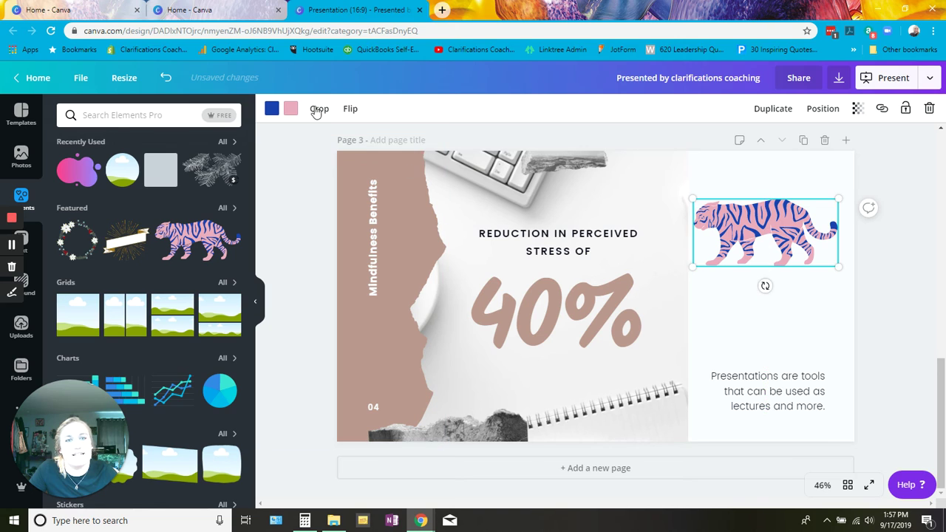
Step: Try green stripes and a light orange body on the tiger graphic and delete it from page 3
left_click(272, 109)
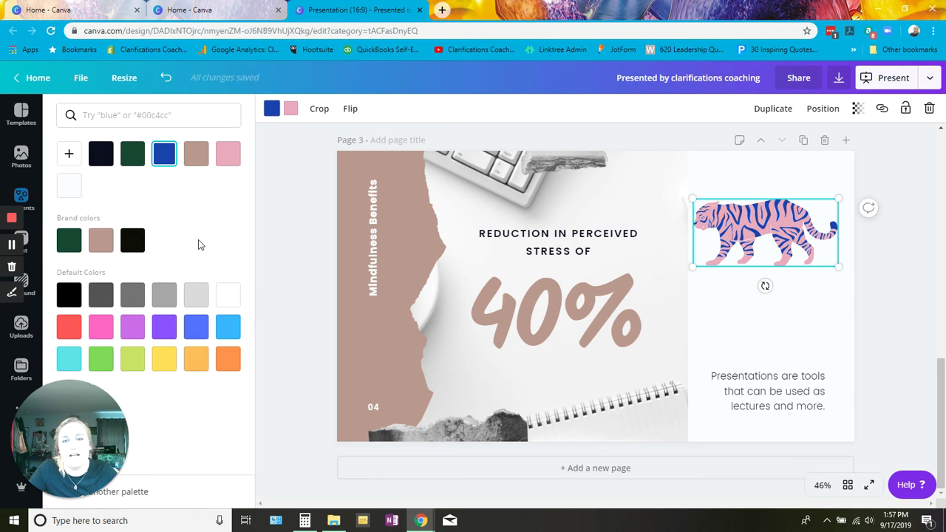
left_click(100, 361)
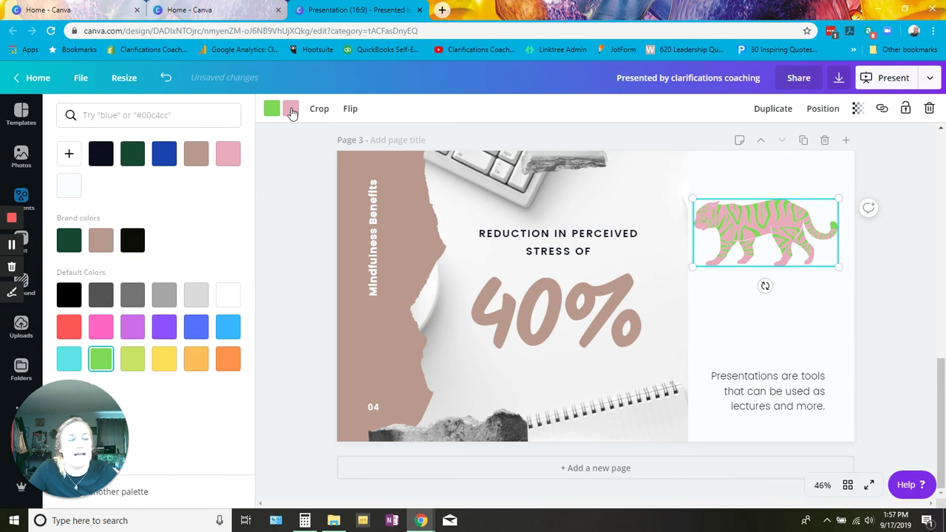
left_click(190, 360)
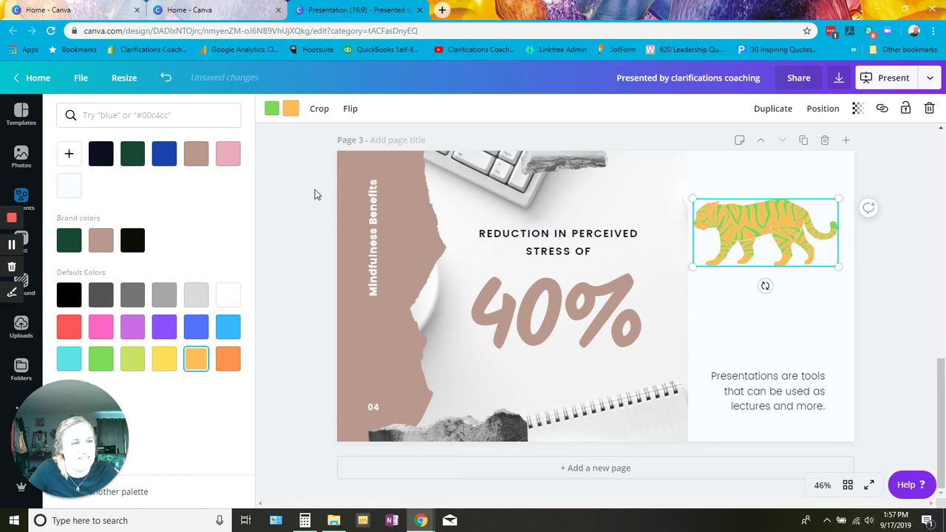
key("Delete")
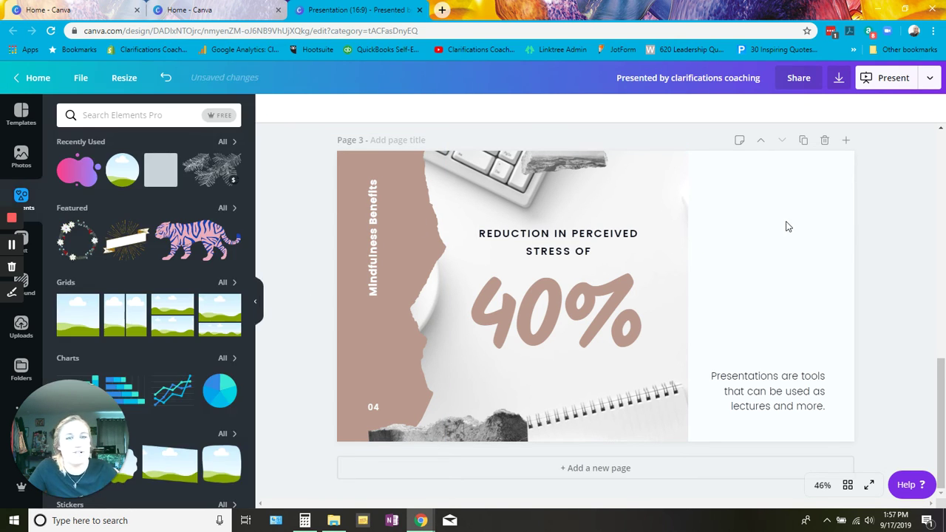
Step: Browse the ready-made text combinations
left_click(34, 244)
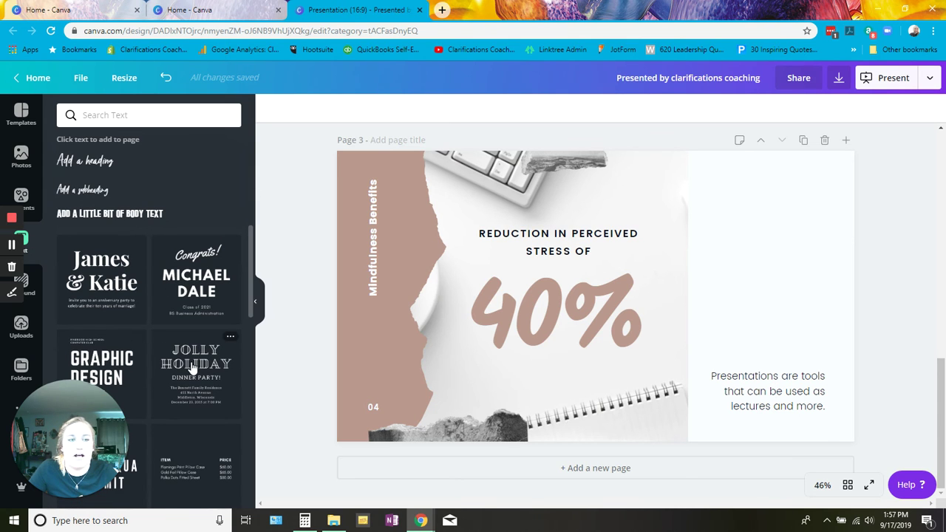
scroll(192, 367, "down", 5)
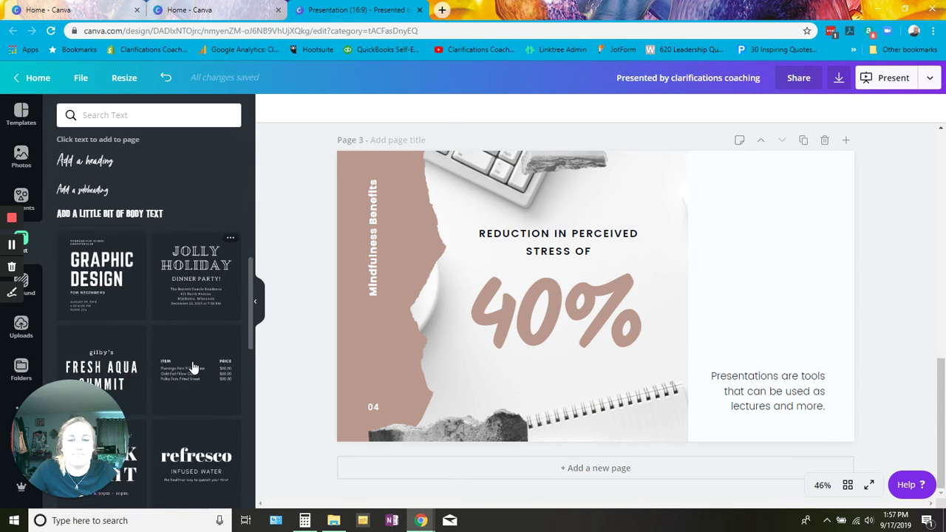
Step: Try the dark fern photo, the brand tan color and the desert dunes photo as page 3's background
left_click(36, 290)
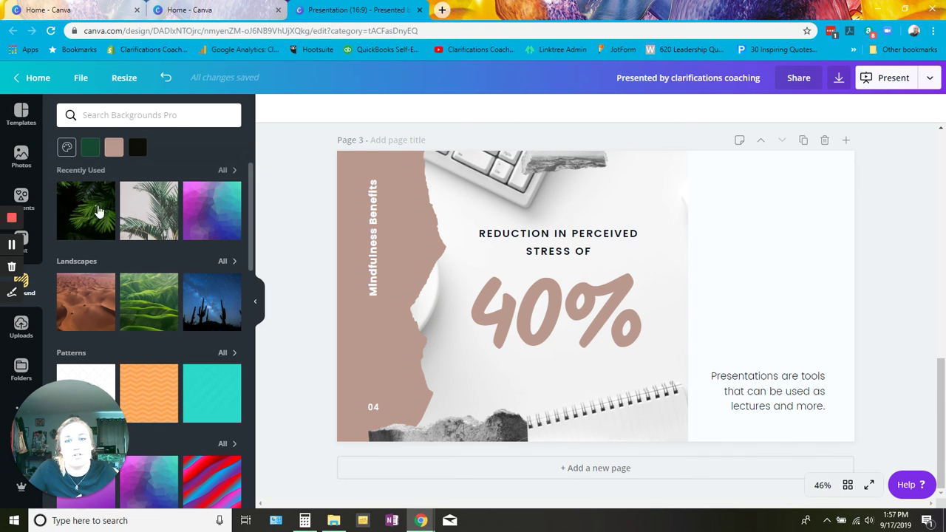
left_click(95, 224)
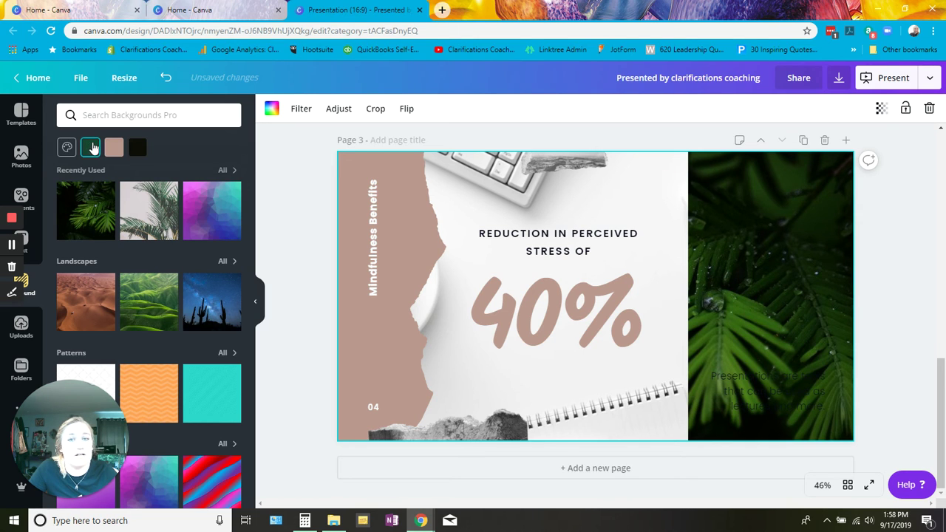
left_click(114, 148)
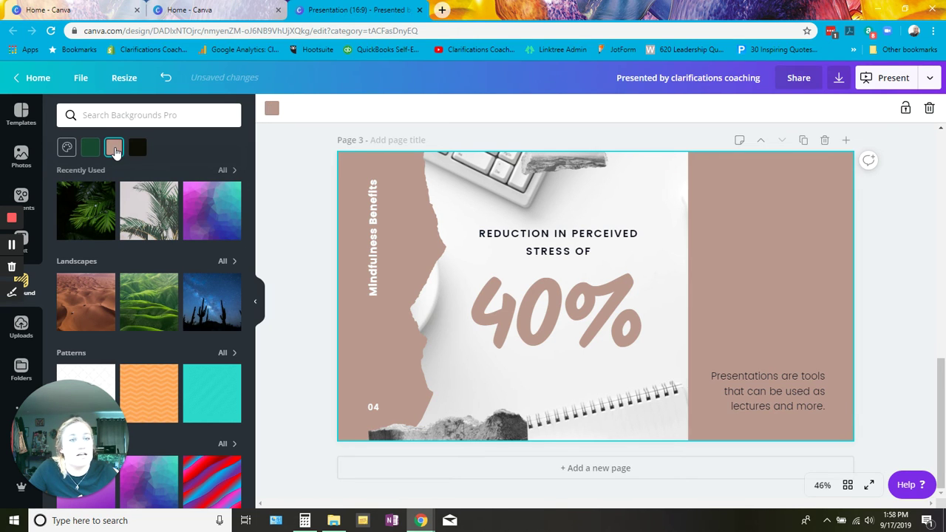
left_click(68, 309)
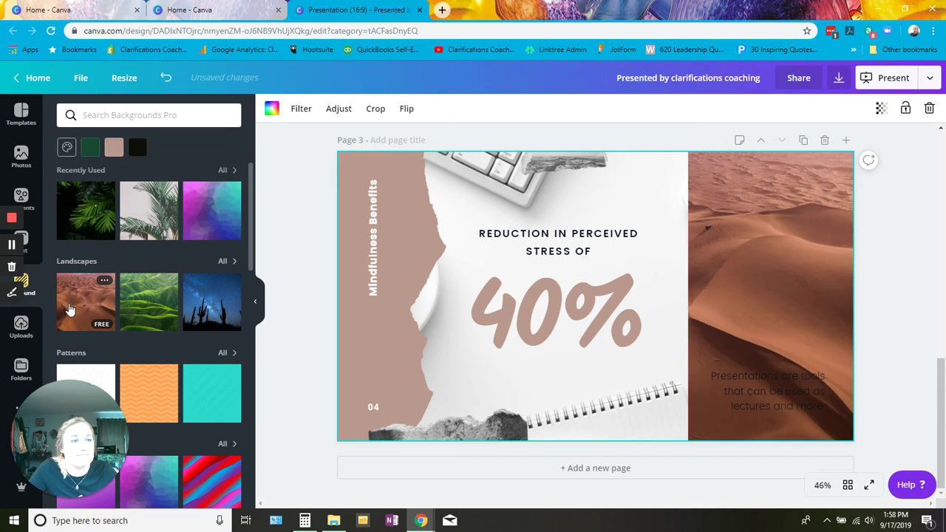
Step: Set page 3's background to the candy hearts photo from the Food category and look through the remaining backgrounds
scroll(148, 303, "down", 4)
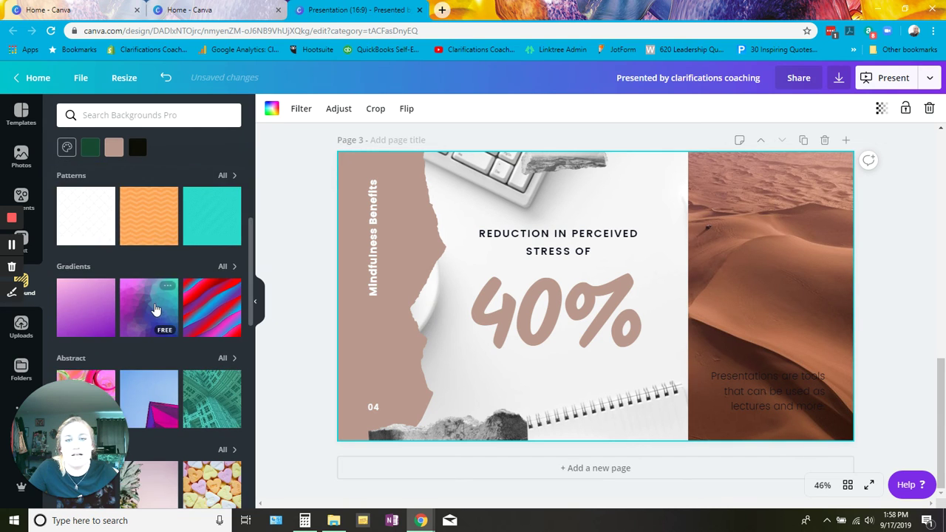
scroll(207, 285, "down", 2)
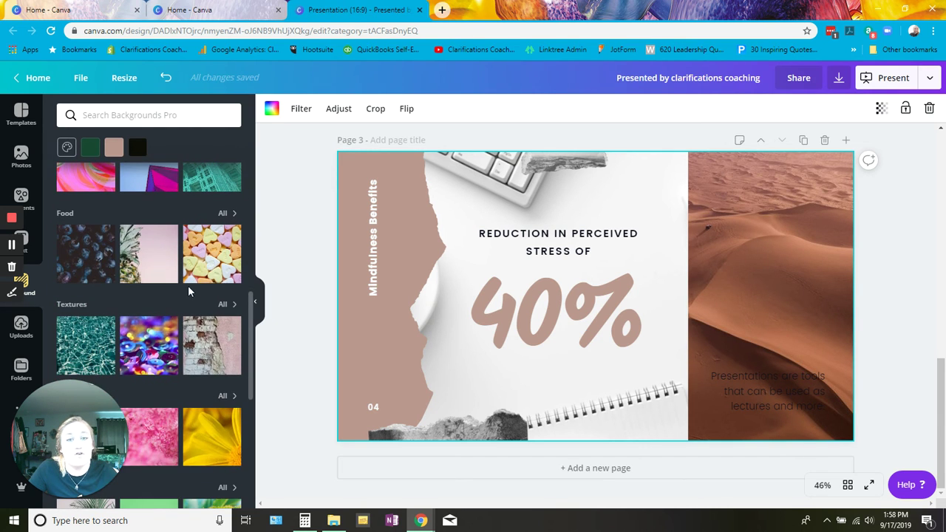
left_click(213, 256)
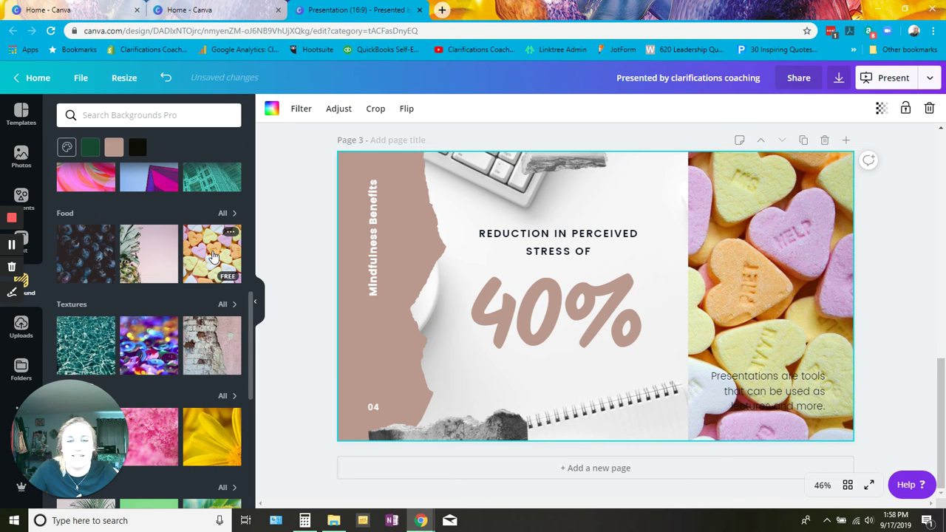
scroll(212, 257, "down", 5)
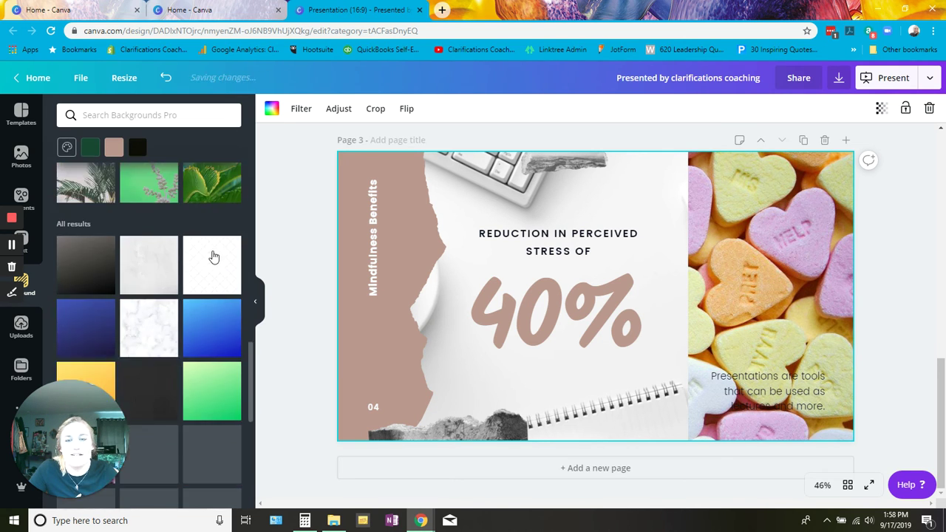
Step: Undo page 3's background changes and the tiger's deletion and recoloring, and delete the tiger graphic from the page
scroll(213, 256, "down", 4)
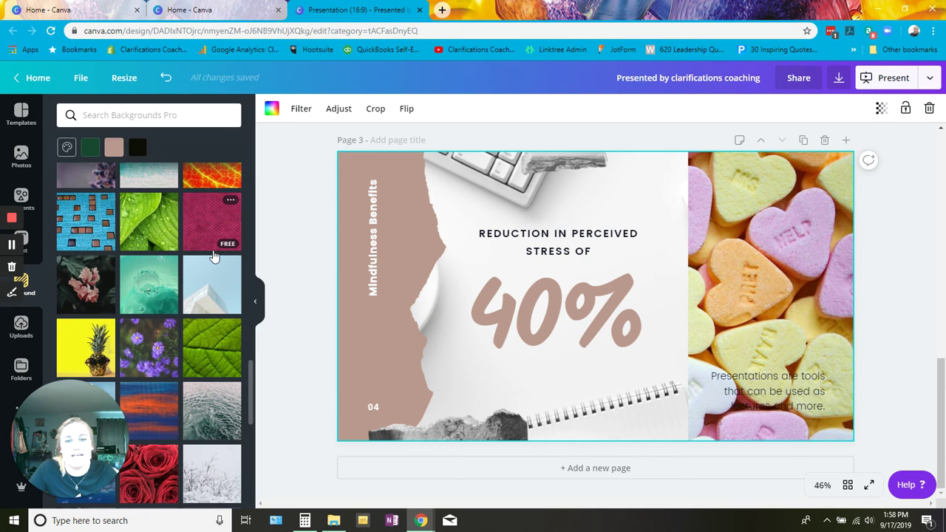
left_click(165, 79)
left_click(164, 80)
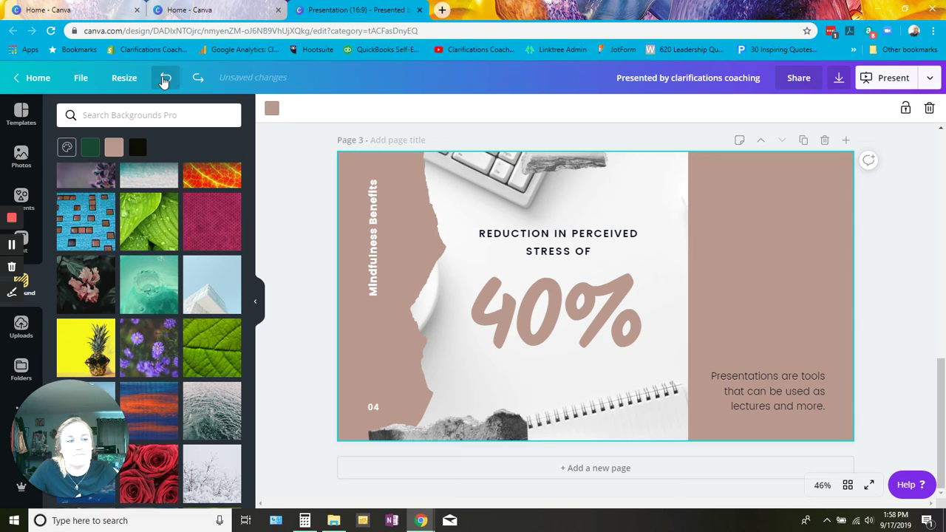
left_click(165, 80)
left_click(165, 80)
left_click(165, 80)
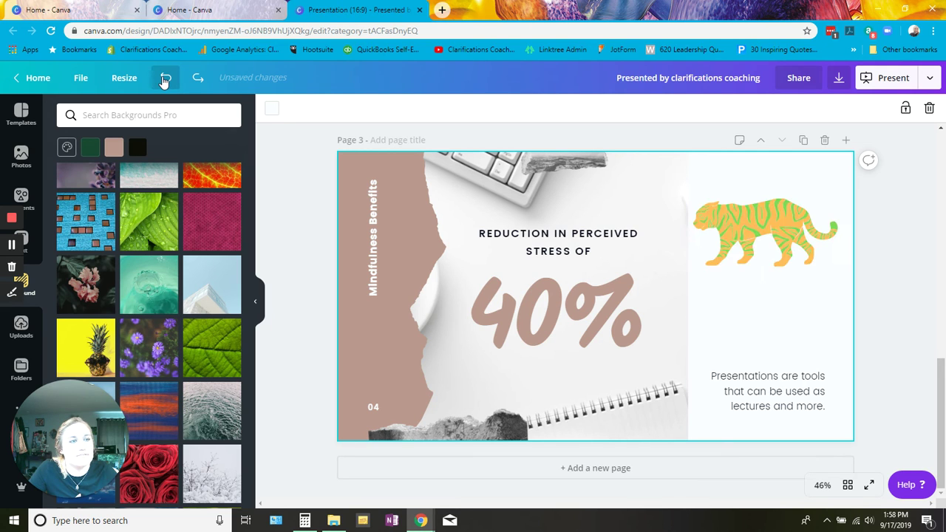
left_click(164, 79)
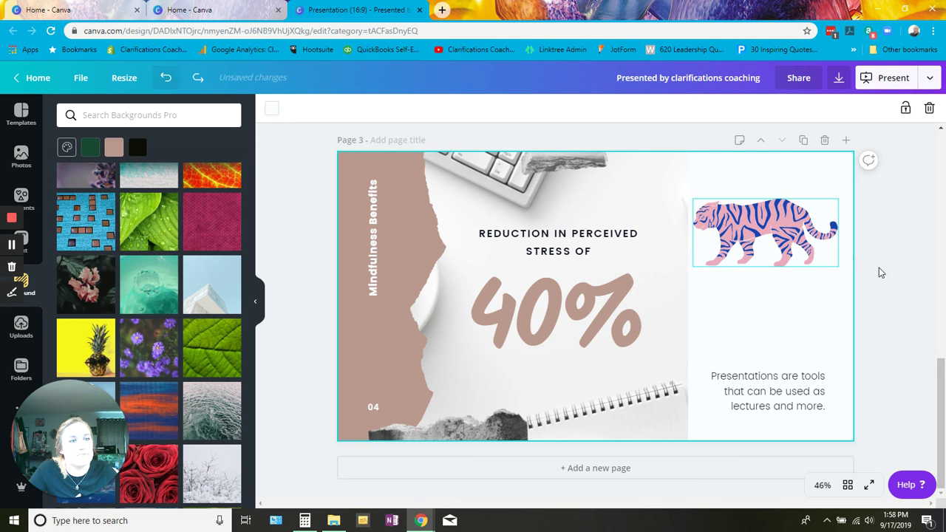
left_click(747, 229)
key("Delete")
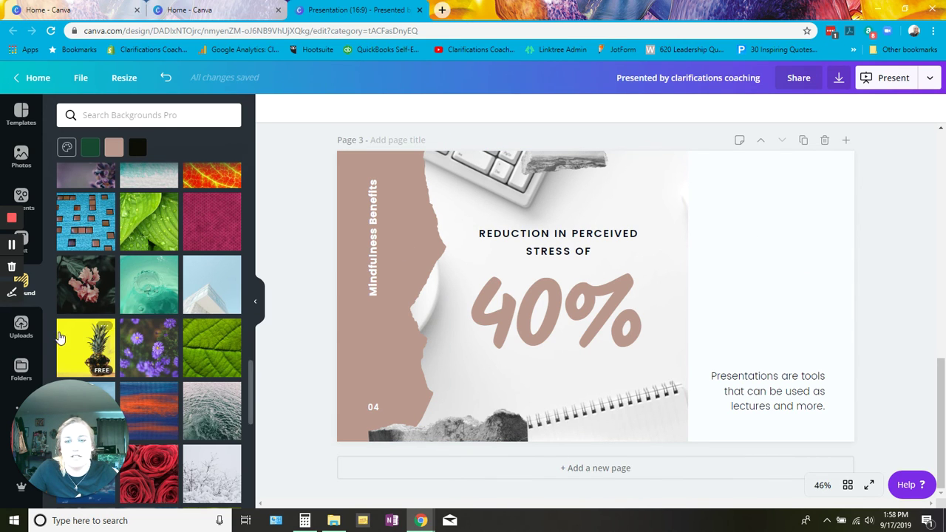
Step: Look at the uploaded images, the file chooser for uploading an image, and the design folders
left_click(35, 333)
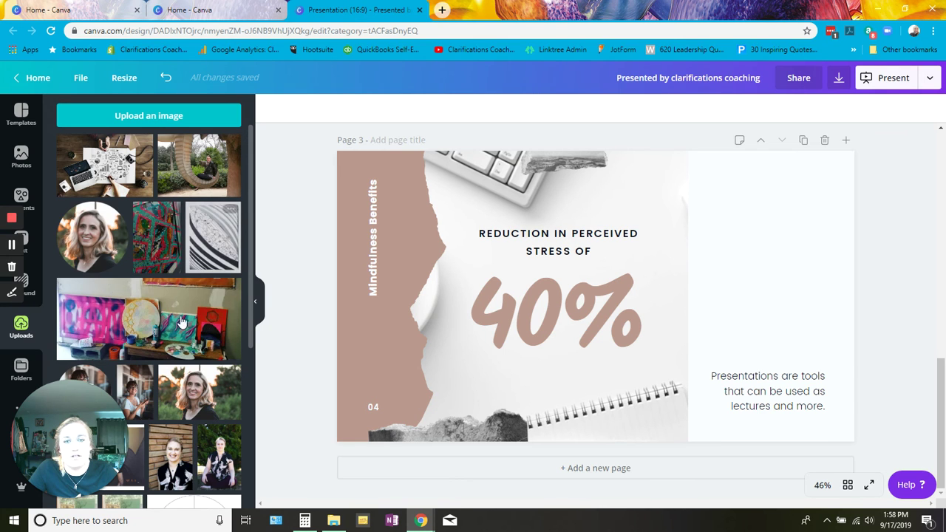
left_click(154, 123)
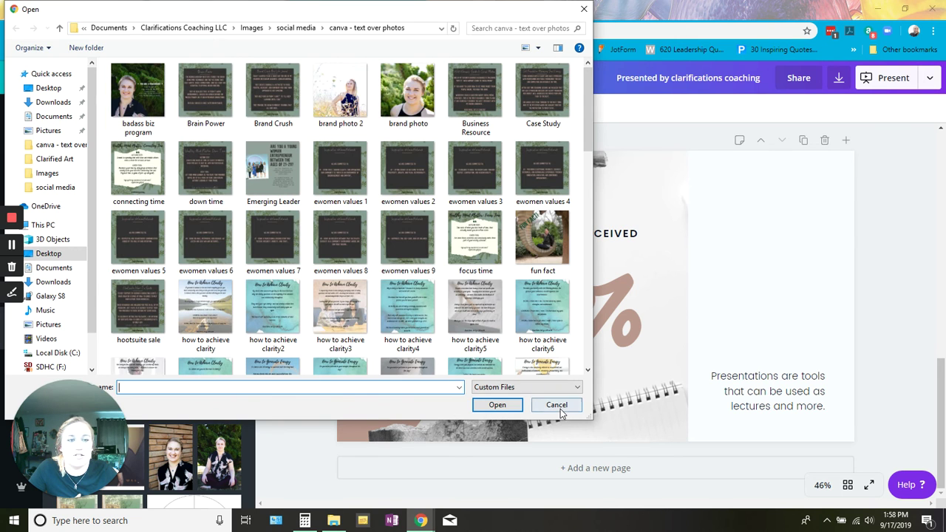
left_click(556, 405)
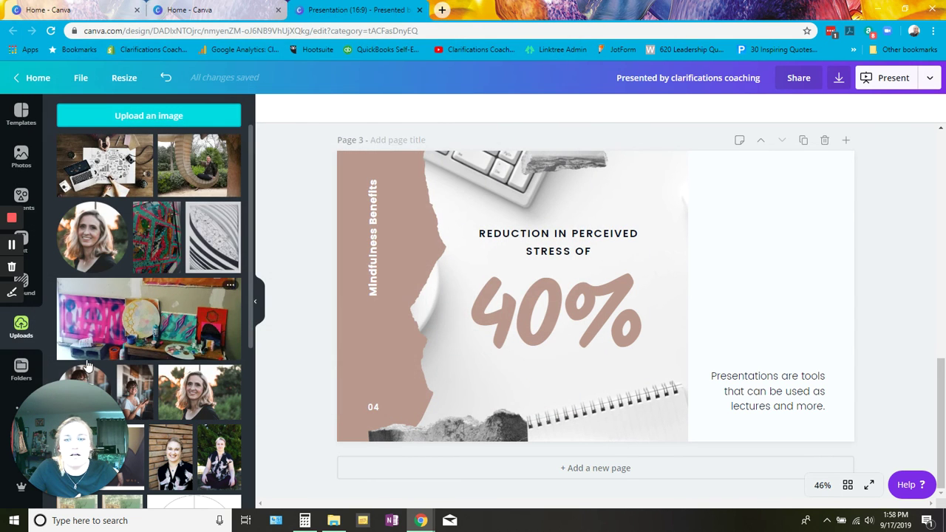
left_click(21, 369)
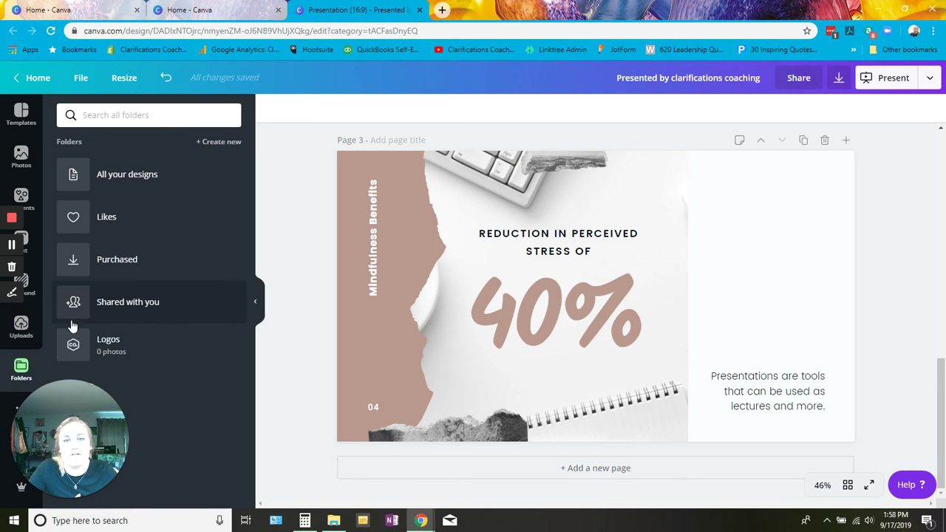
left_click_drag(65, 440, 136, 440)
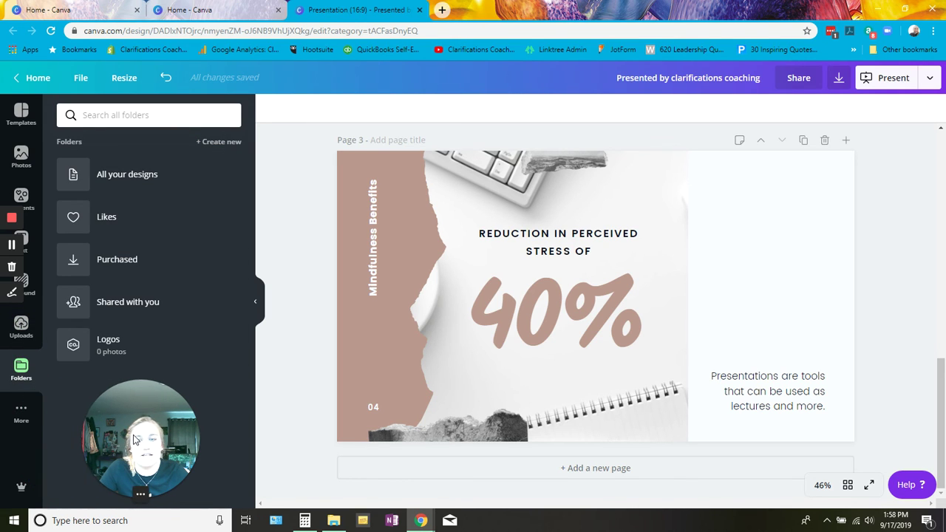
Step: Look through the additional apps that can be added to the design, from Pexels to Dropbox
left_click(21, 414)
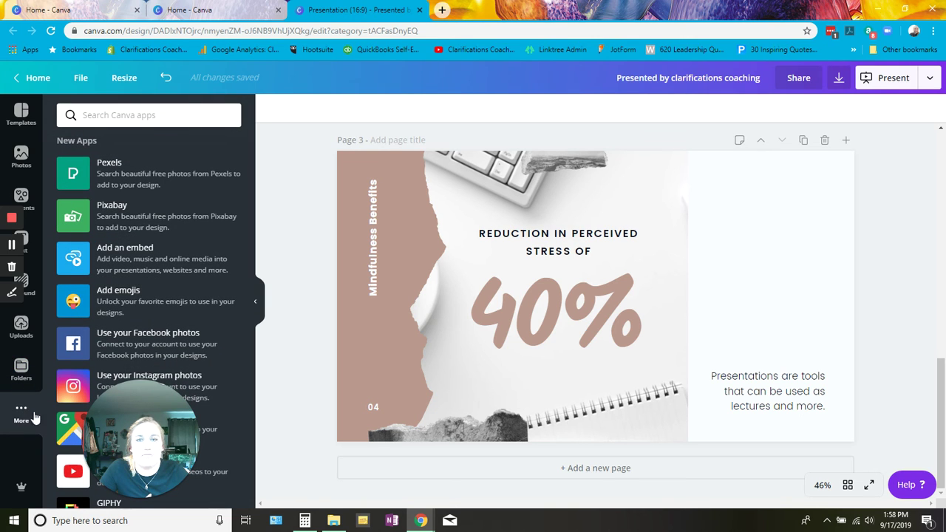
left_click_drag(148, 438, 334, 438)
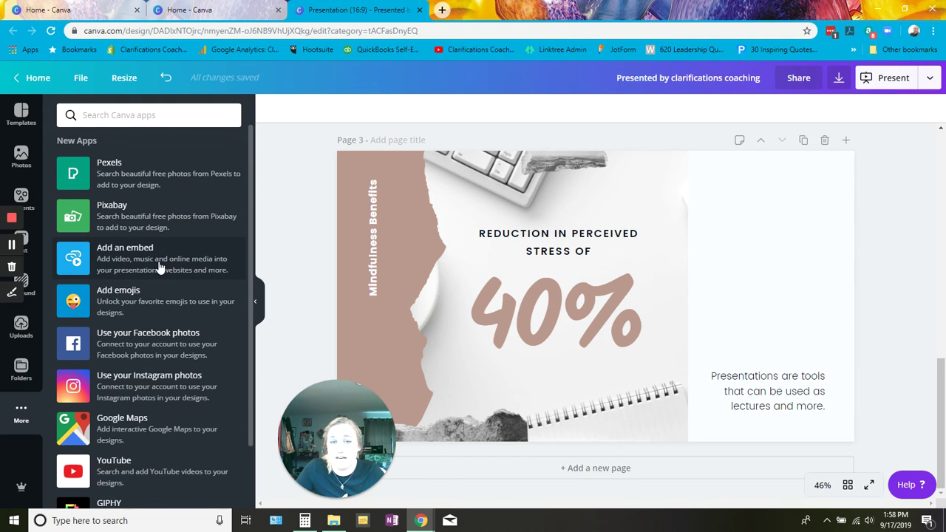
scroll(159, 267, "down", 1)
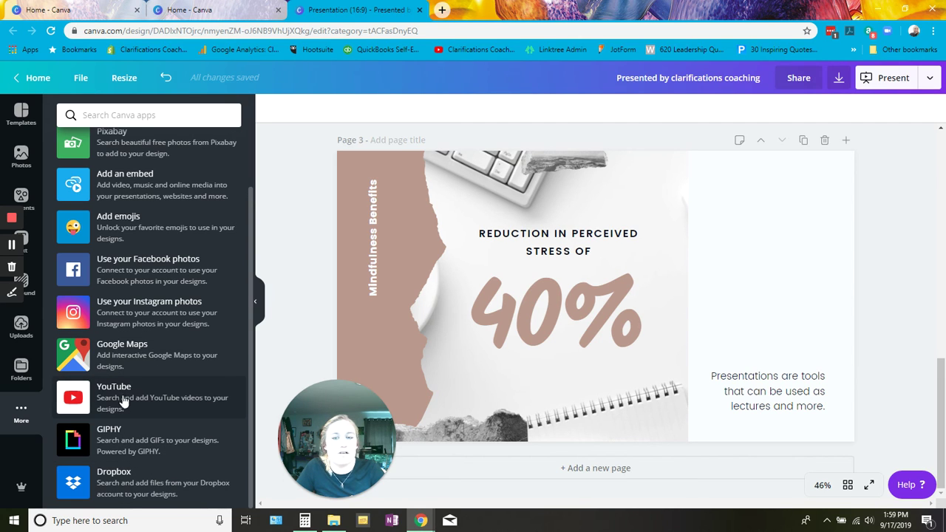
Step: Leave the presentation for the home page and open the templates library
left_click(28, 78)
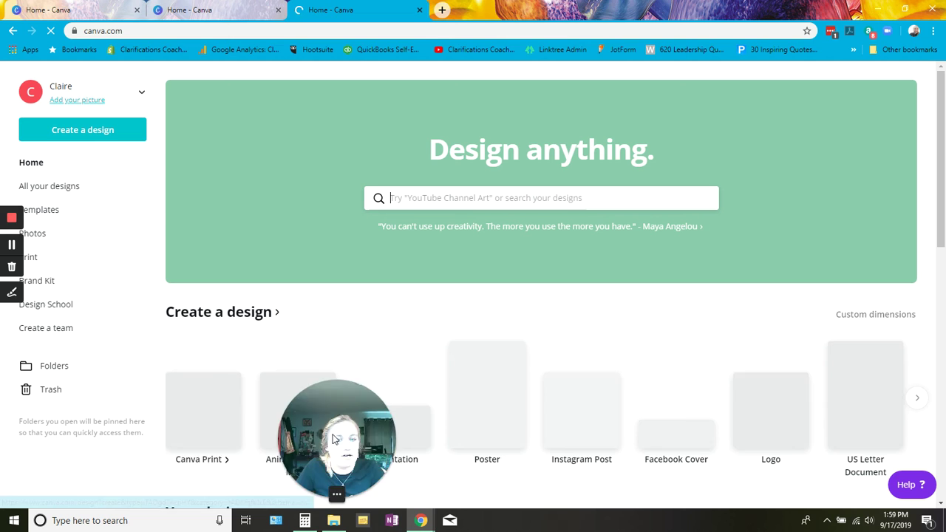
left_click_drag(337, 441, 73, 432)
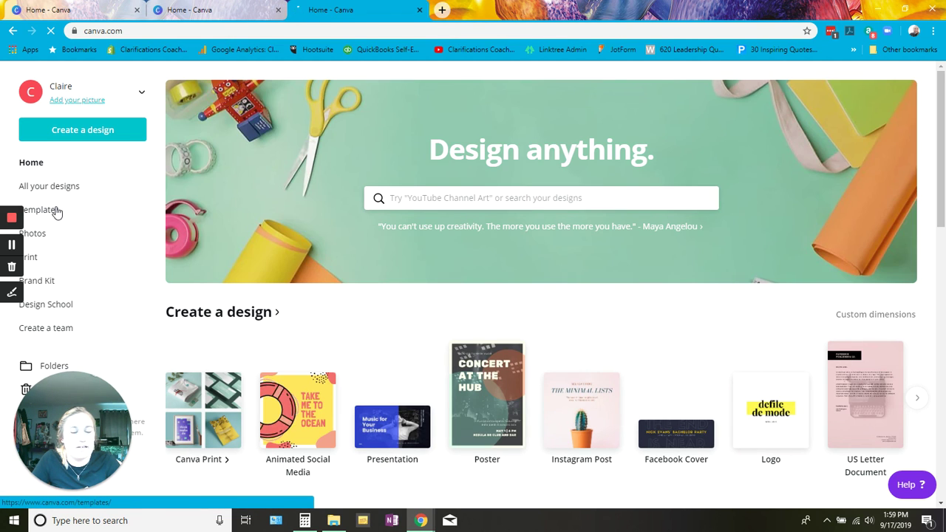
left_click(56, 212)
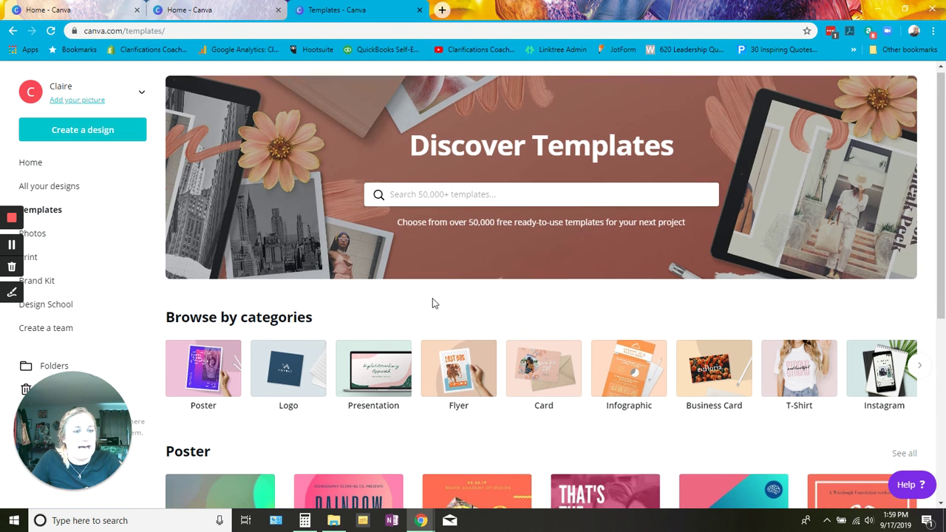
Step: Browse the template library by category, from posters and logos through newsletters and calendars to social graphics
scroll(433, 299, "down", 3)
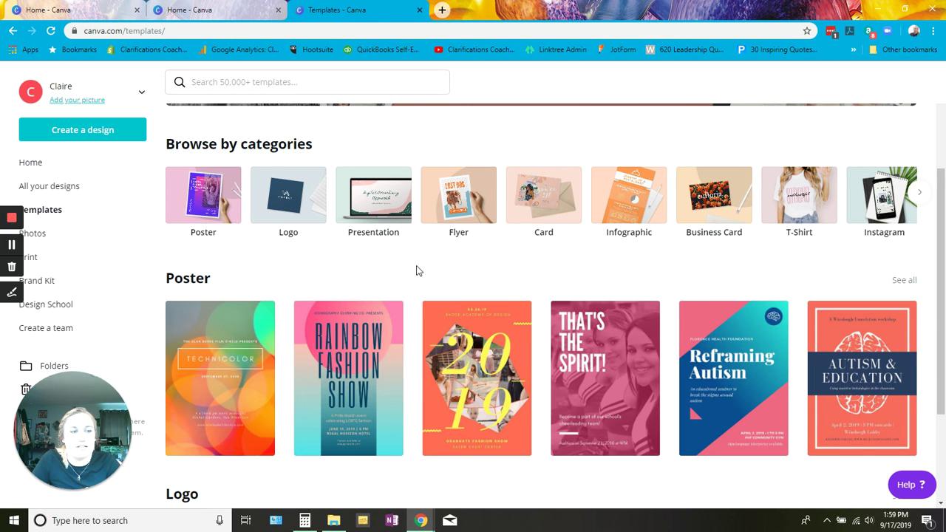
scroll(416, 270, "down", 3)
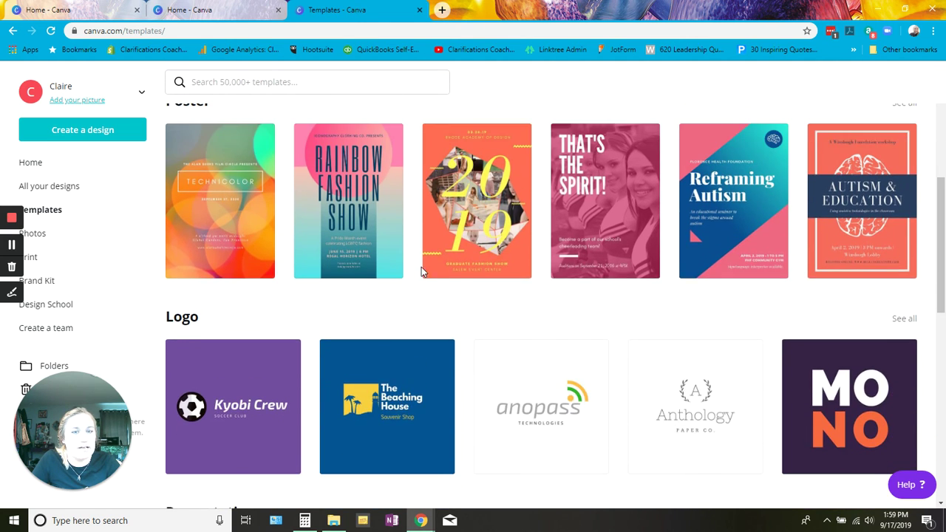
scroll(421, 270, "down", 3)
scroll(473, 284, "down", 3)
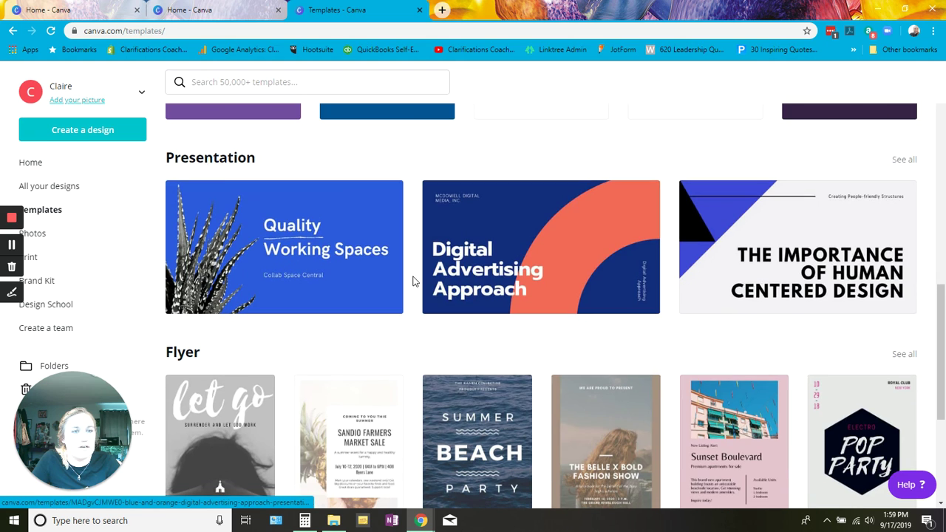
scroll(415, 280, "down", 3)
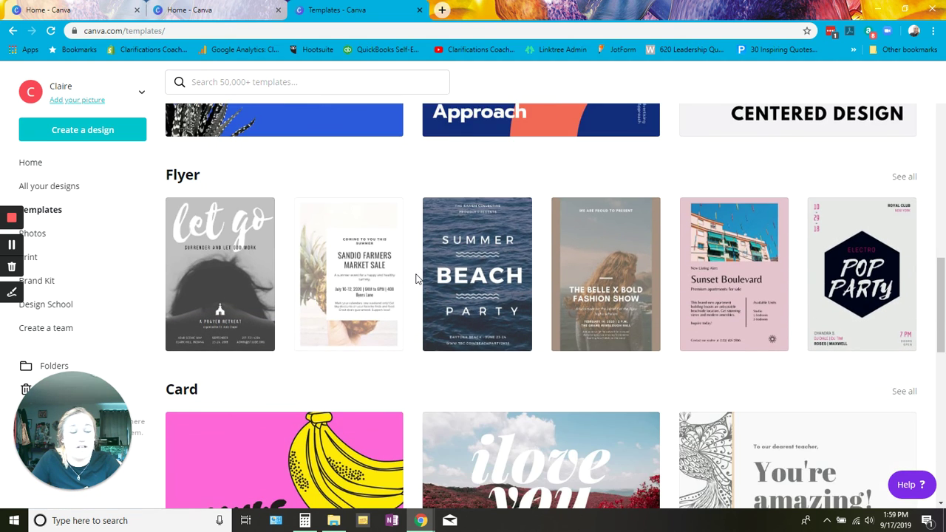
scroll(416, 278, "down", 2)
scroll(416, 279, "down", 3)
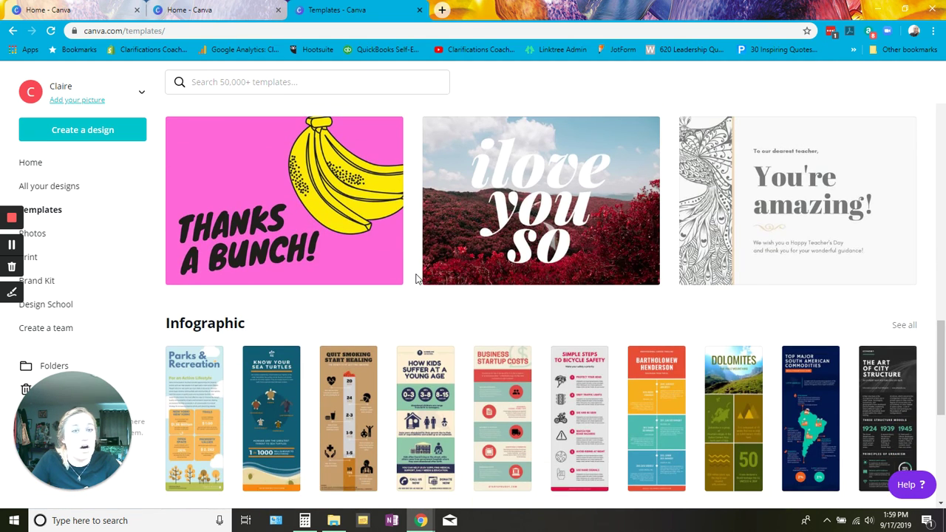
scroll(416, 279, "down", 3)
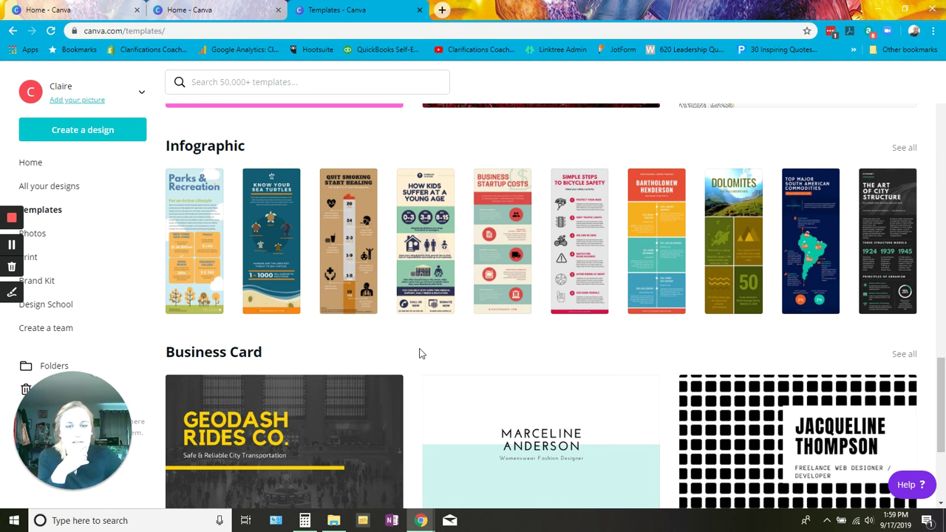
scroll(418, 351, "down", 2)
scroll(392, 328, "down", 4)
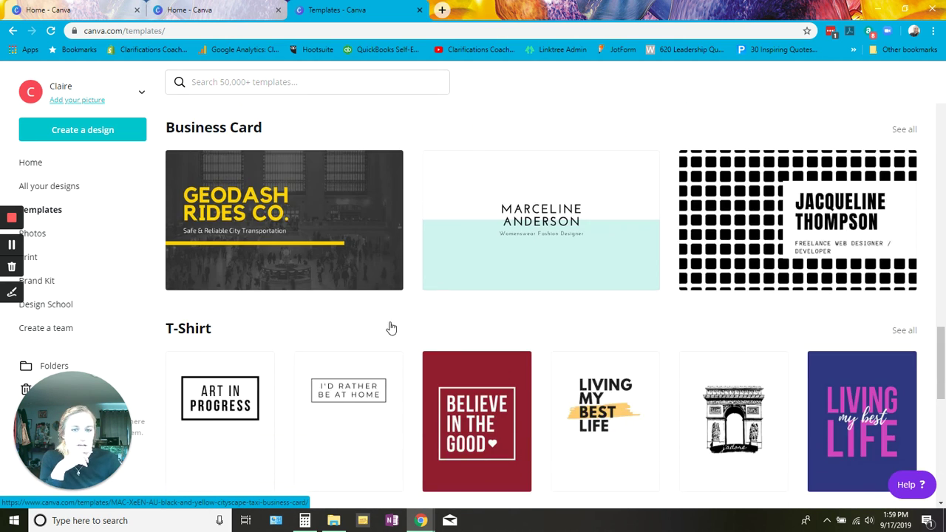
scroll(394, 321, "down", 3)
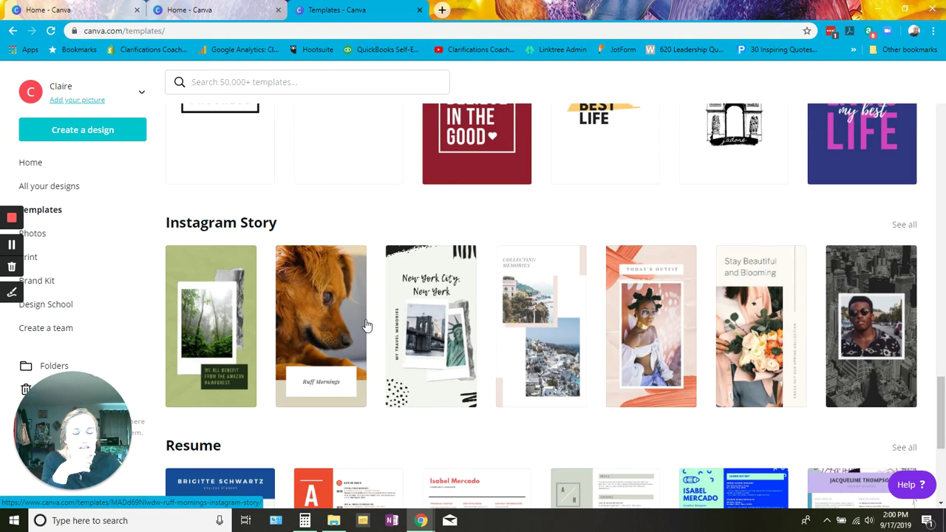
scroll(367, 325, "down", 3)
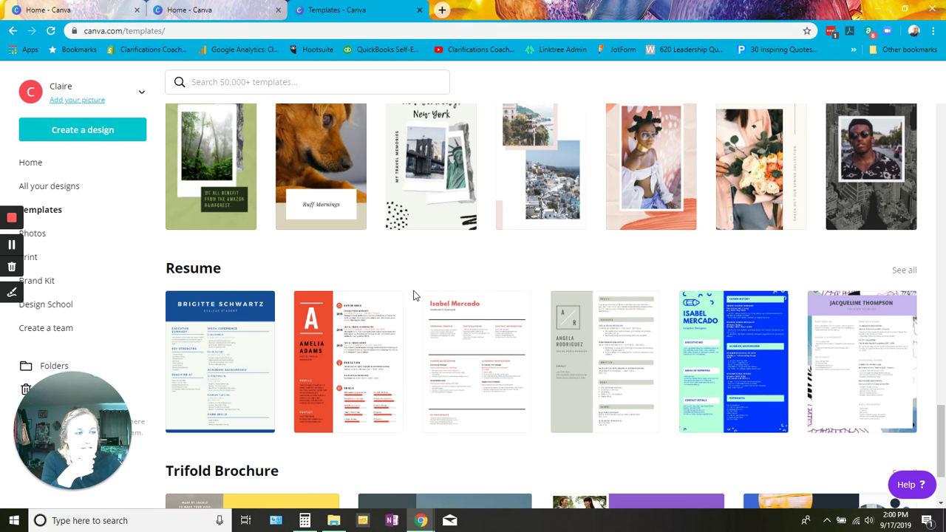
scroll(414, 295, "down", 1)
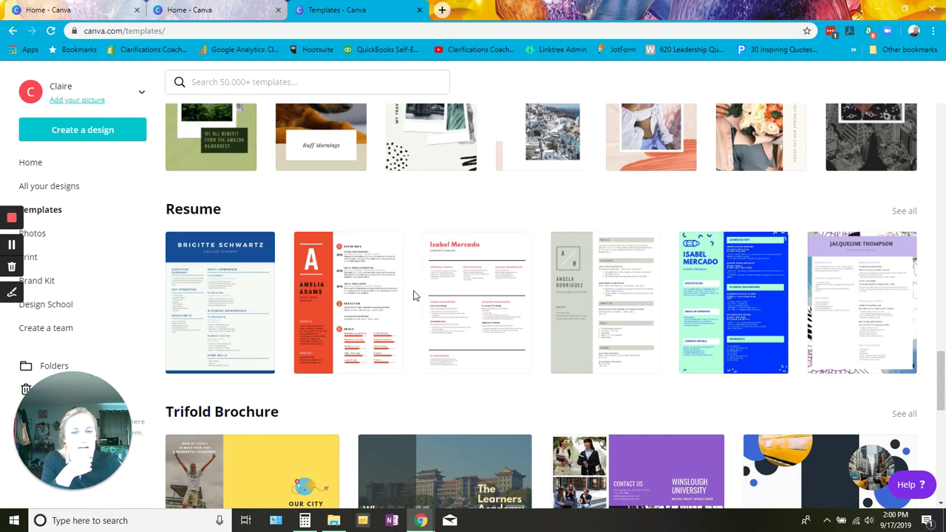
scroll(414, 295, "down", 5)
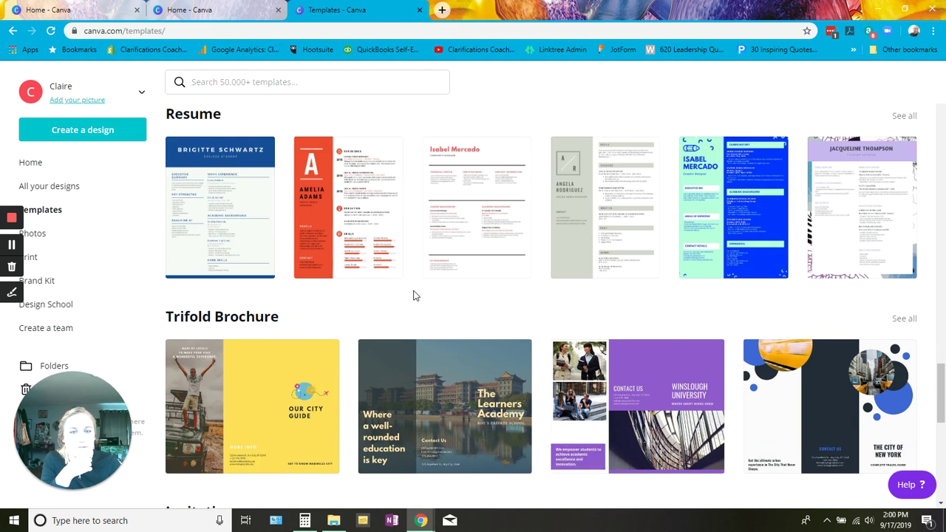
scroll(414, 296, "down", 4)
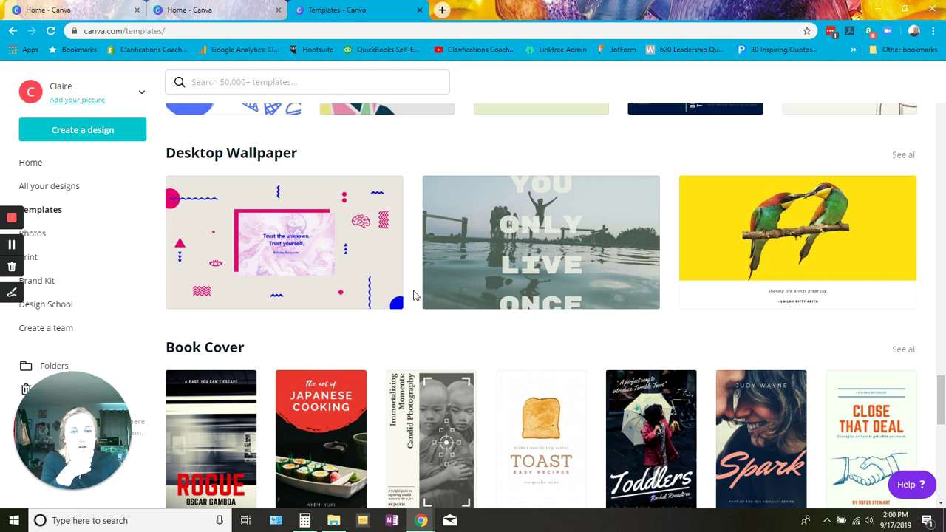
scroll(414, 295, "down", 2)
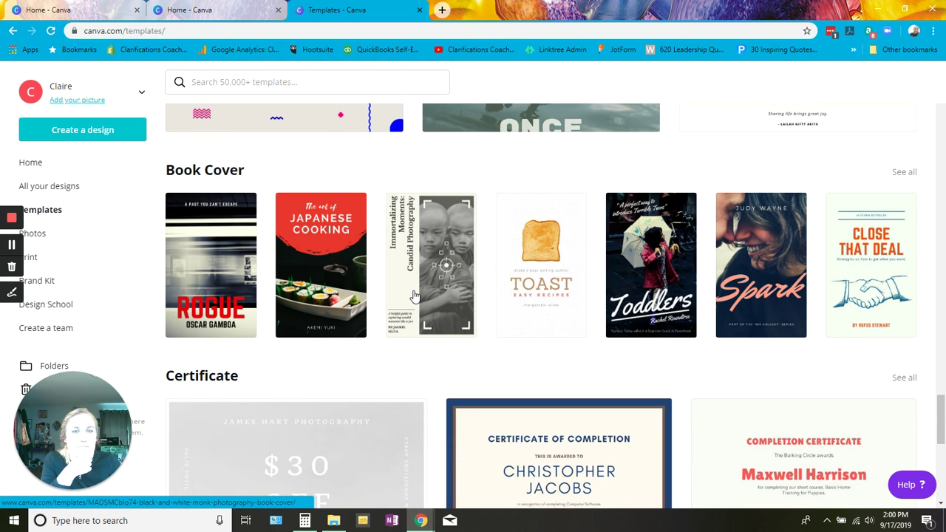
scroll(414, 296, "down", 2)
scroll(438, 283, "down", 1)
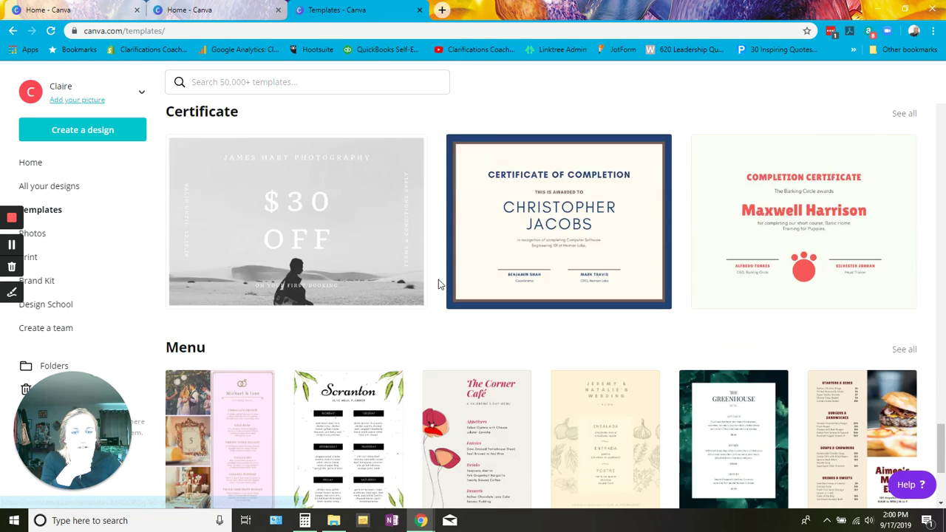
scroll(438, 283, "down", 5)
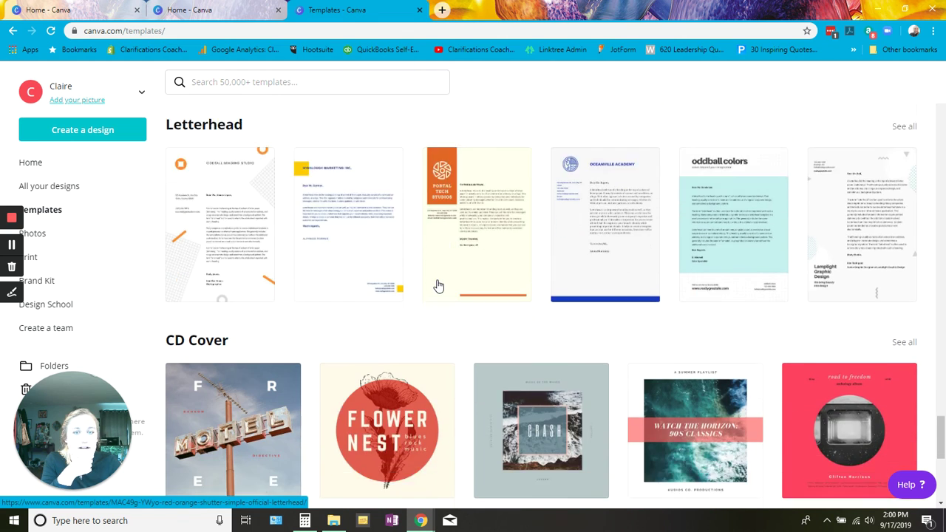
scroll(438, 286, "down", 4)
scroll(439, 286, "up", 1)
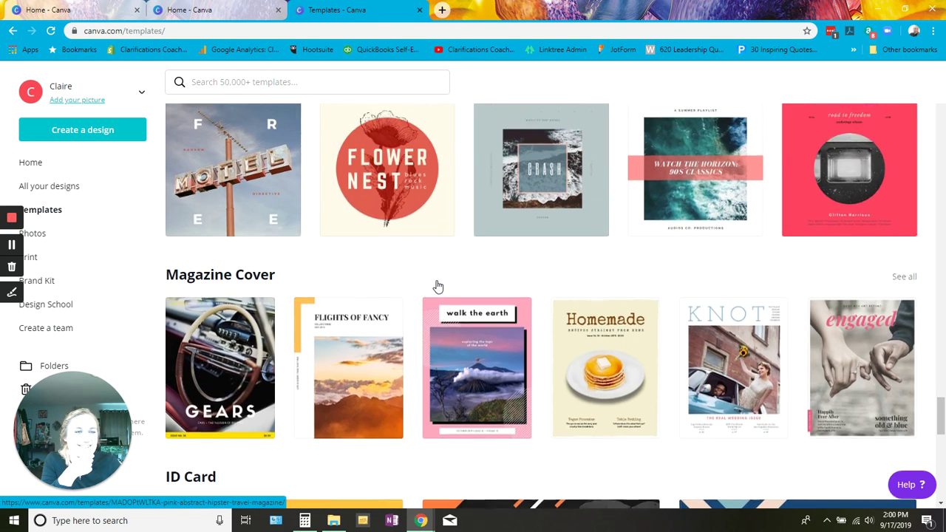
scroll(438, 286, "up", 1)
scroll(434, 299, "down", 3)
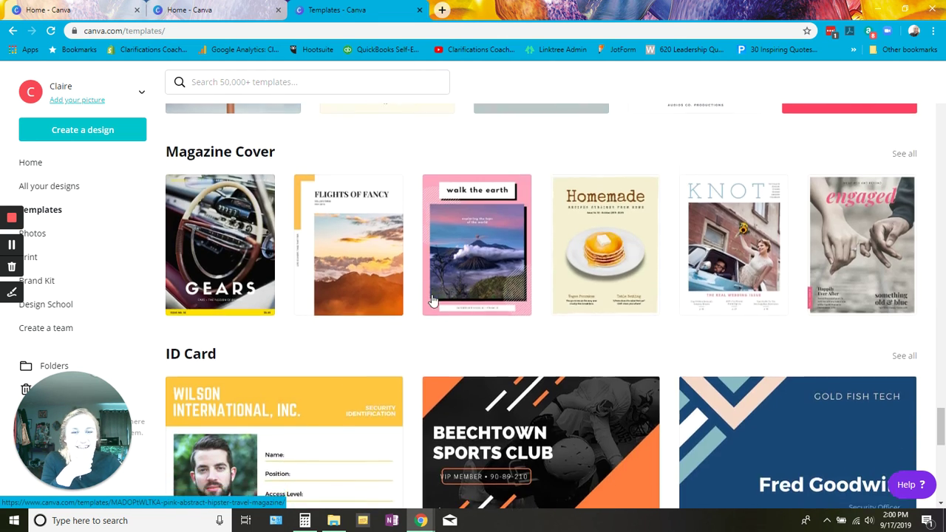
scroll(434, 299, "down", 2)
scroll(433, 299, "down", 3)
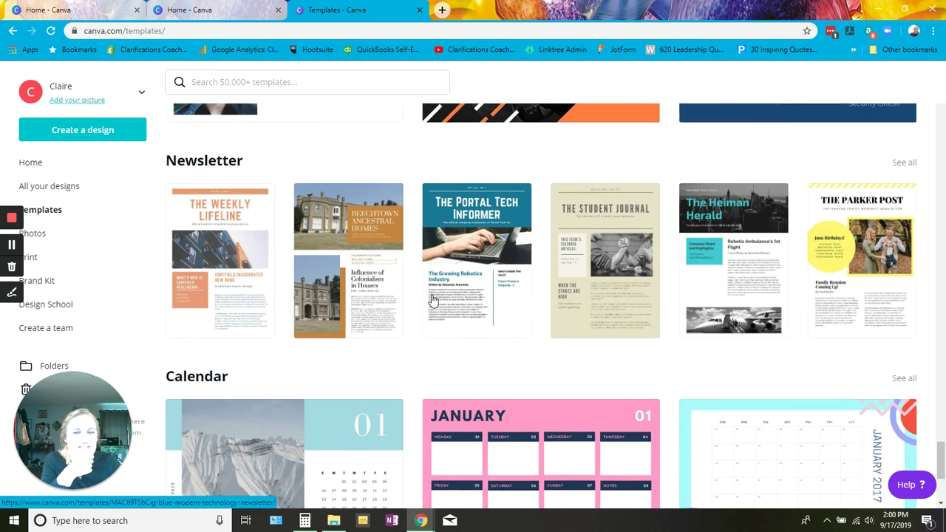
scroll(434, 299, "down", 3)
scroll(433, 299, "down", 1)
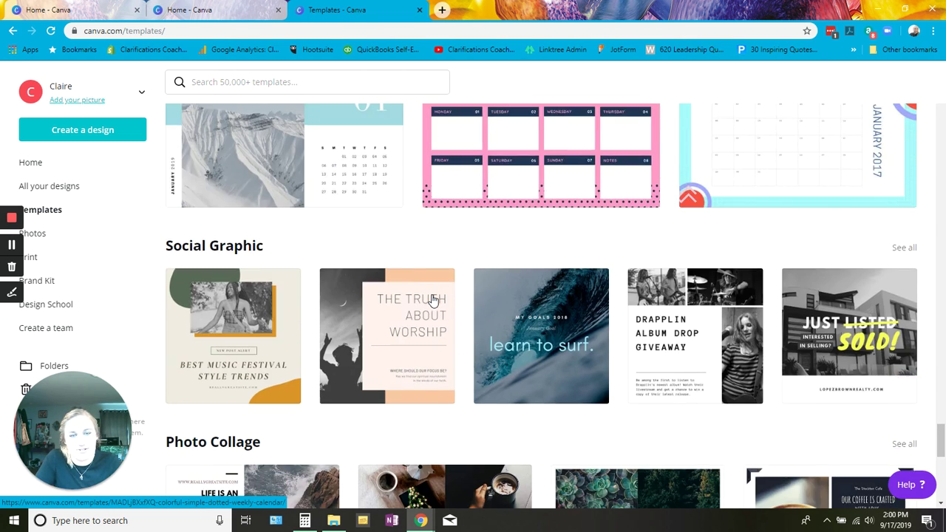
Step: Browse the remaining template categories, from photo collages and labels through coupons, proposals, invoices and planners to letters and web banners
scroll(434, 299, "down", 7)
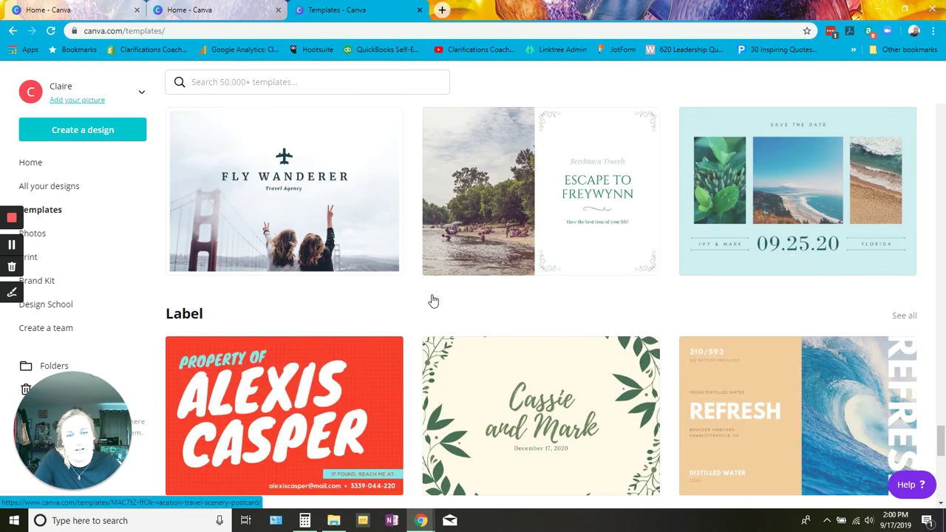
scroll(434, 300, "down", 8)
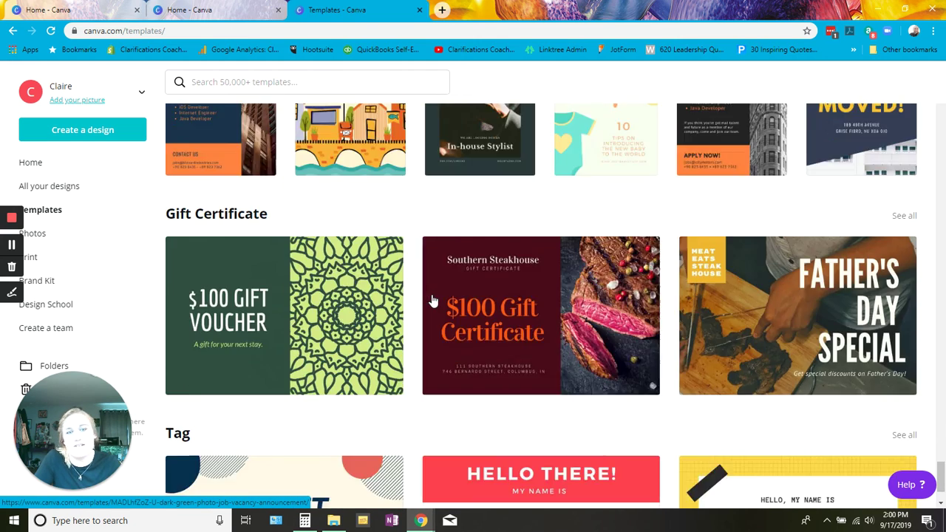
scroll(433, 300, "down", 9)
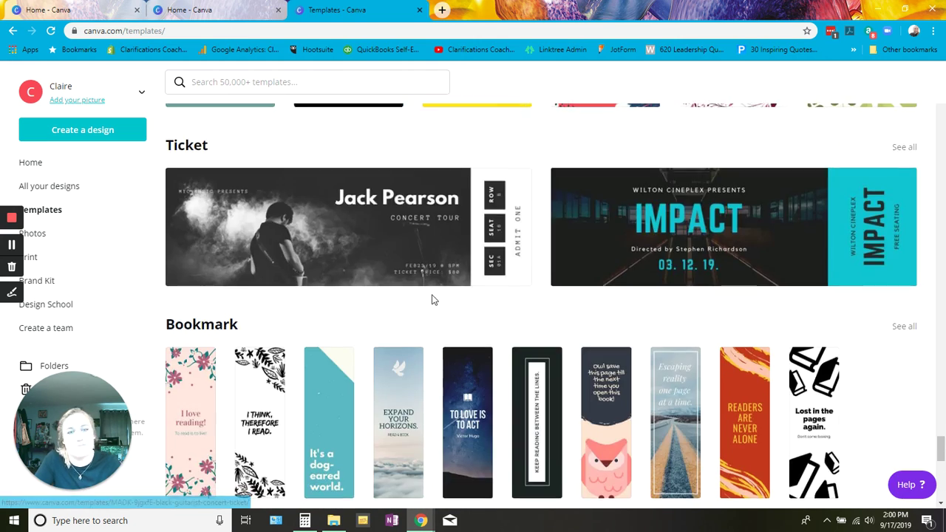
scroll(433, 299, "down", 3)
scroll(434, 299, "down", 6)
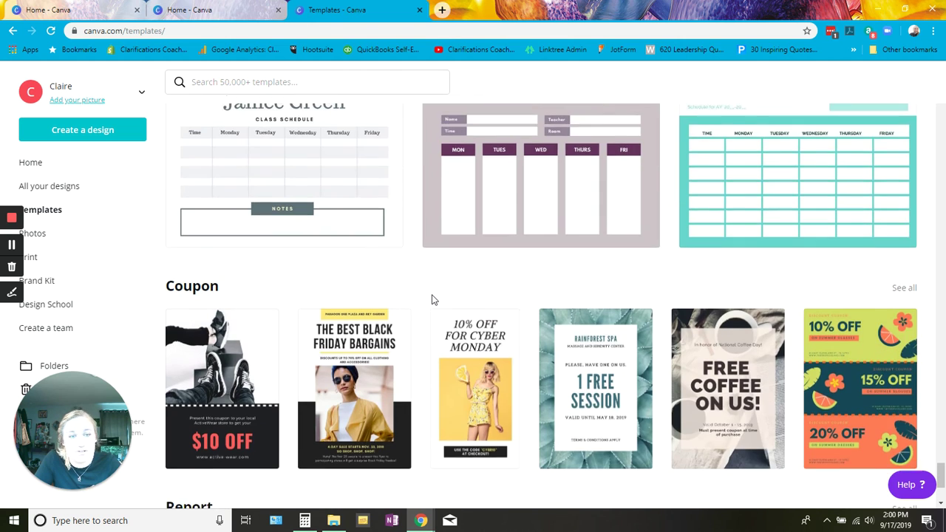
scroll(434, 300, "down", 5)
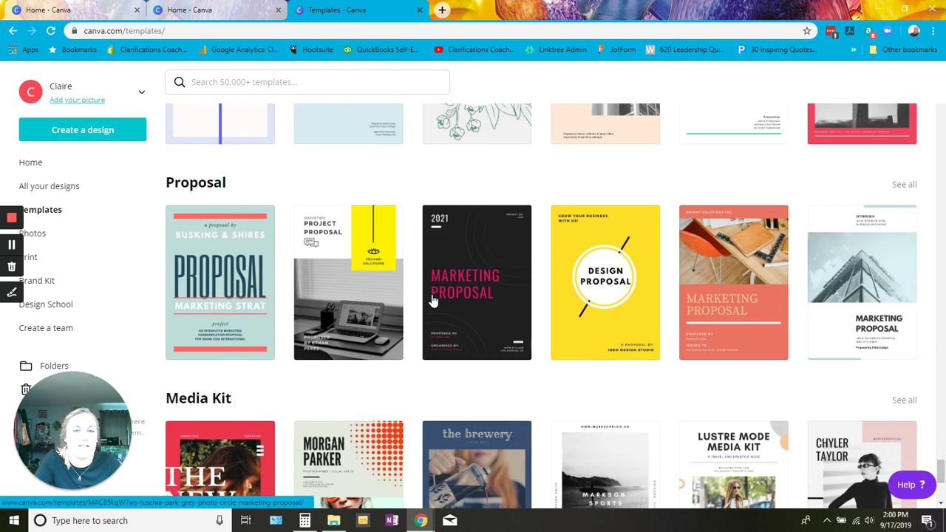
scroll(434, 300, "down", 7)
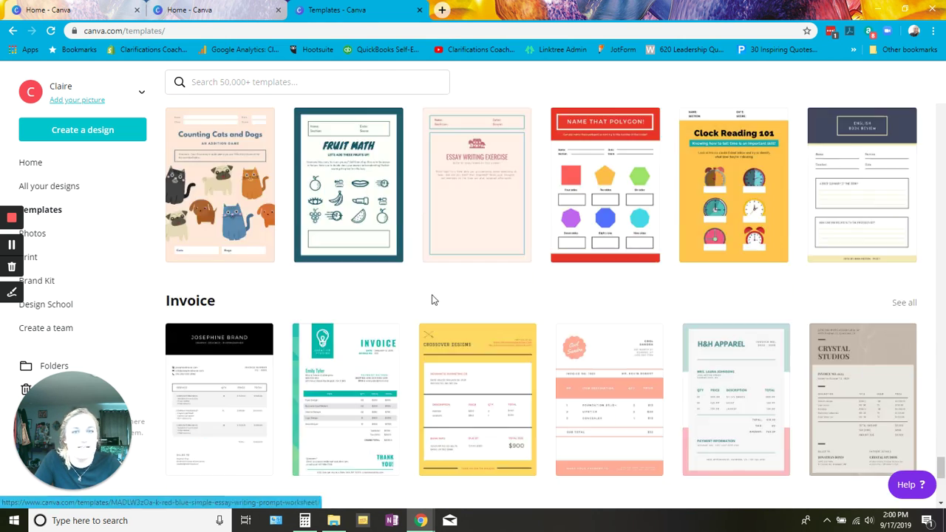
scroll(433, 299, "down", 3)
scroll(434, 300, "down", 2)
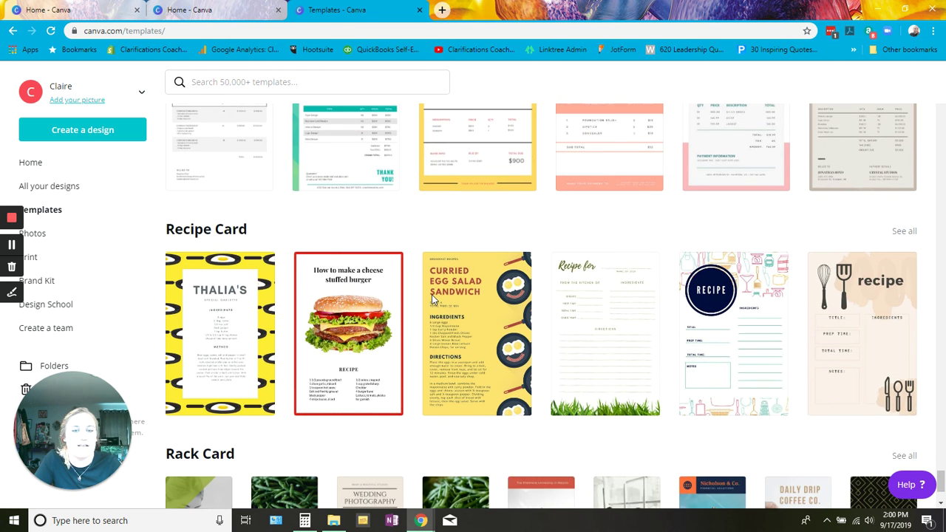
scroll(433, 300, "down", 3)
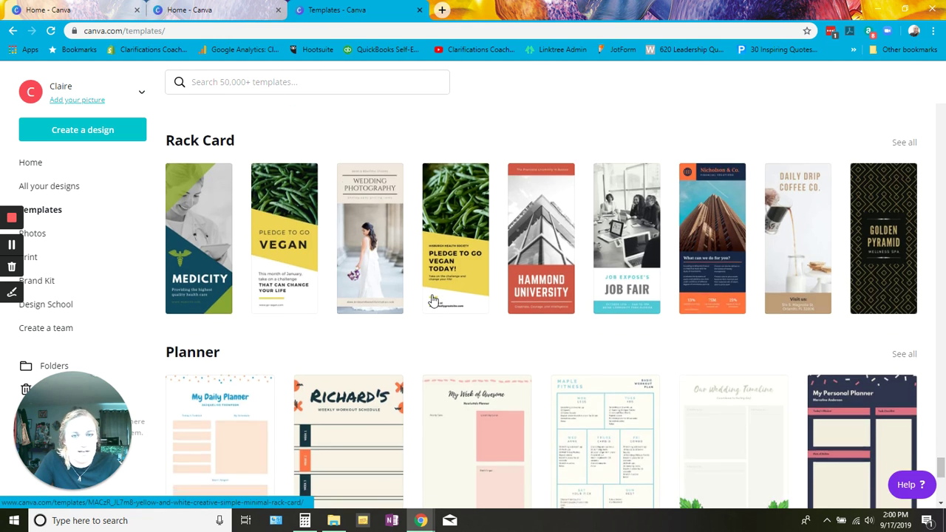
scroll(434, 299, "down", 4)
scroll(433, 298, "down", 6)
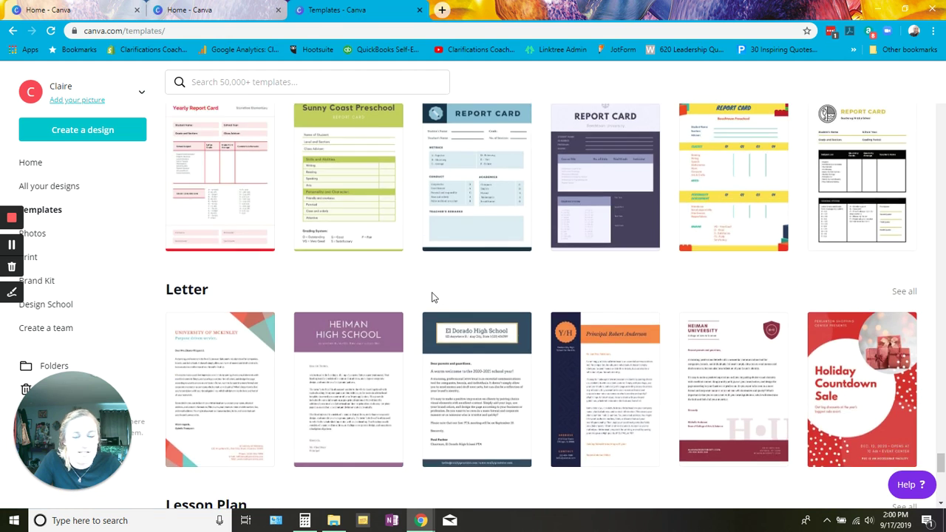
scroll(433, 298, "down", 6)
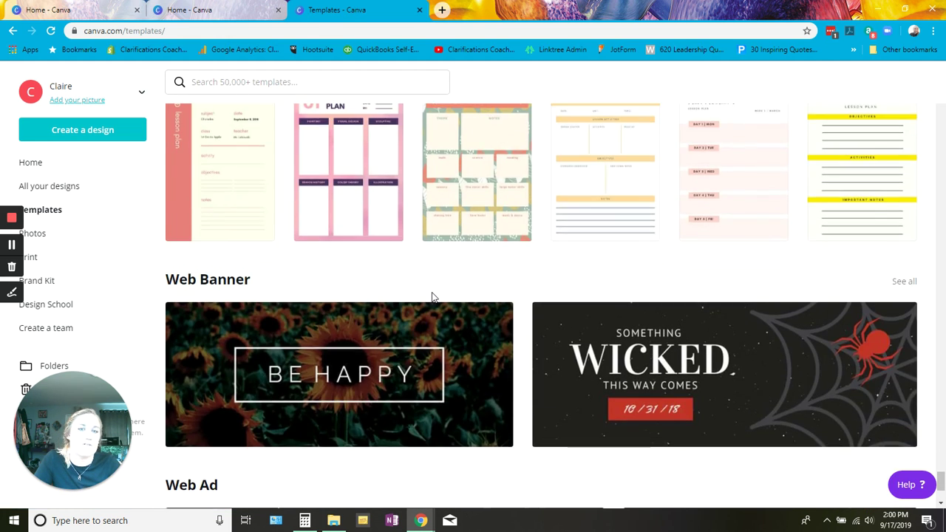